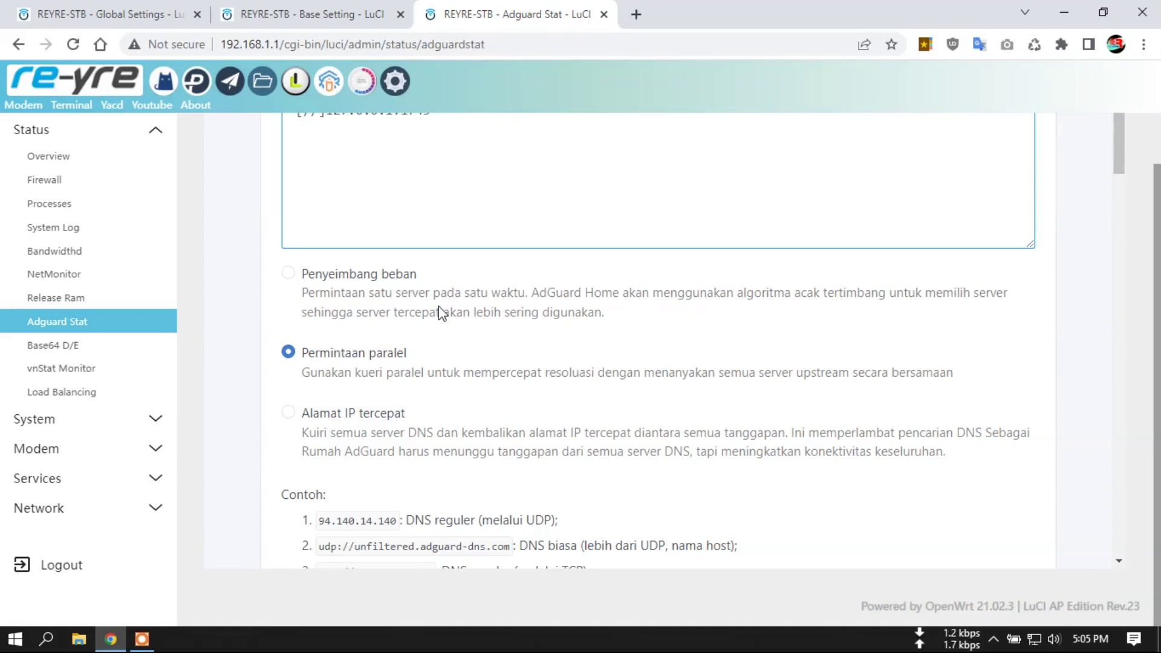
Step: Examine the upstream DNS server entries under Server DNS hulu and the query mode options beneath them
{"action": "scroll", "coordinate": [417, 303], "scroll_direction": "up", "scroll_amount": 1}
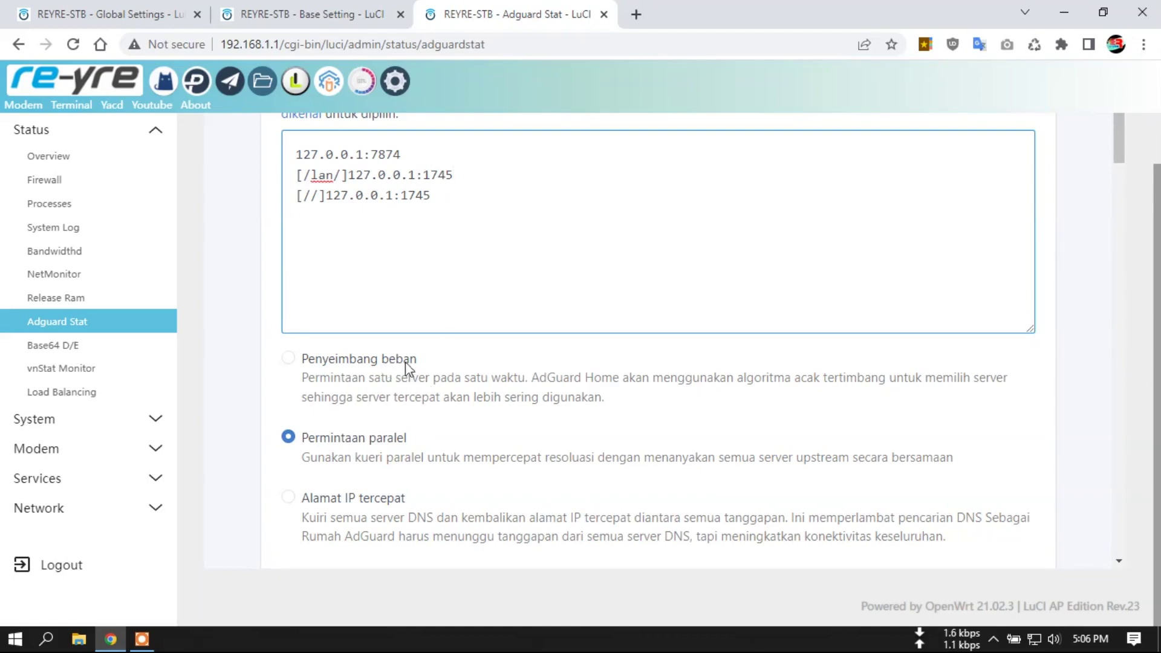
{"action": "left_click", "coordinate": [437, 157]}
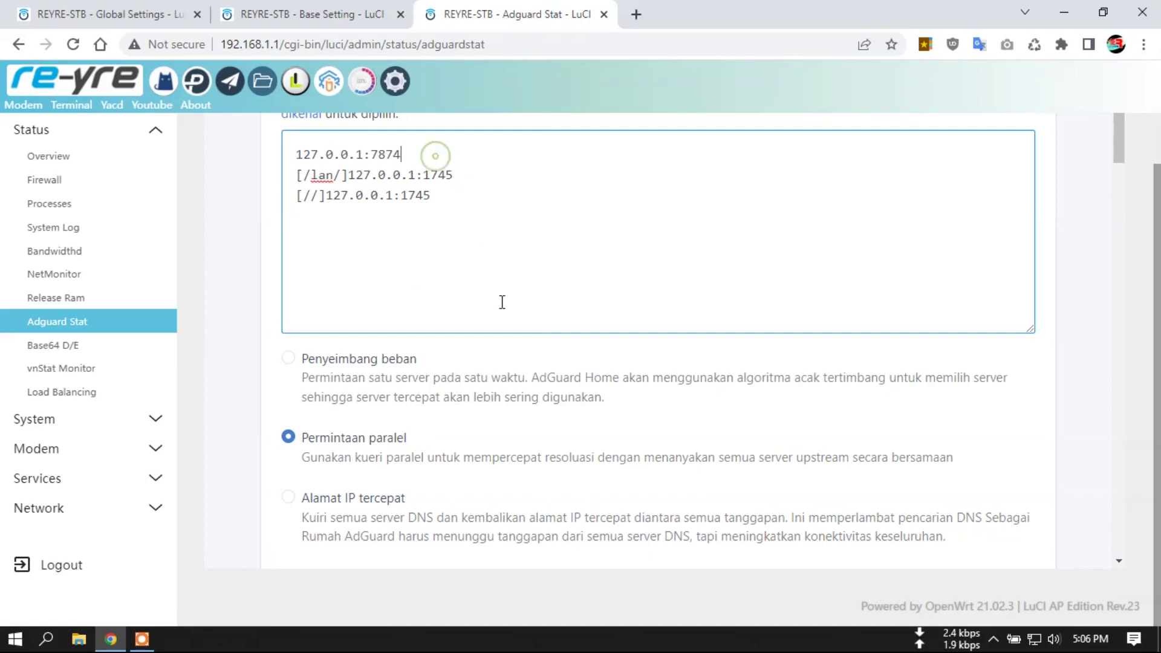
{"action": "scroll", "coordinate": [496, 327], "scroll_direction": "down", "scroll_amount": 3}
{"action": "scroll", "coordinate": [448, 296], "scroll_direction": "up", "scroll_amount": 4}
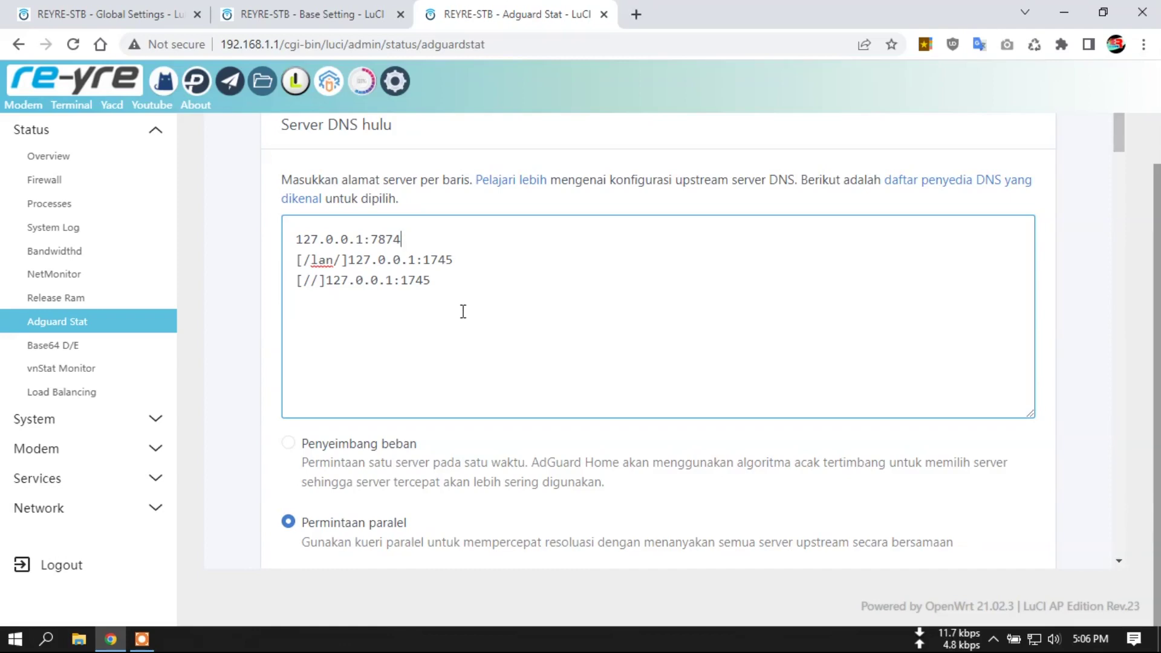
{"action": "left_click", "coordinate": [468, 311]}
Step: Switch the upstream query mode to Penyeimbang beban and back to Permintaan paralel
{"action": "left_click", "coordinate": [489, 476]}
{"action": "scroll", "coordinate": [489, 477], "scroll_direction": "down", "scroll_amount": 4}
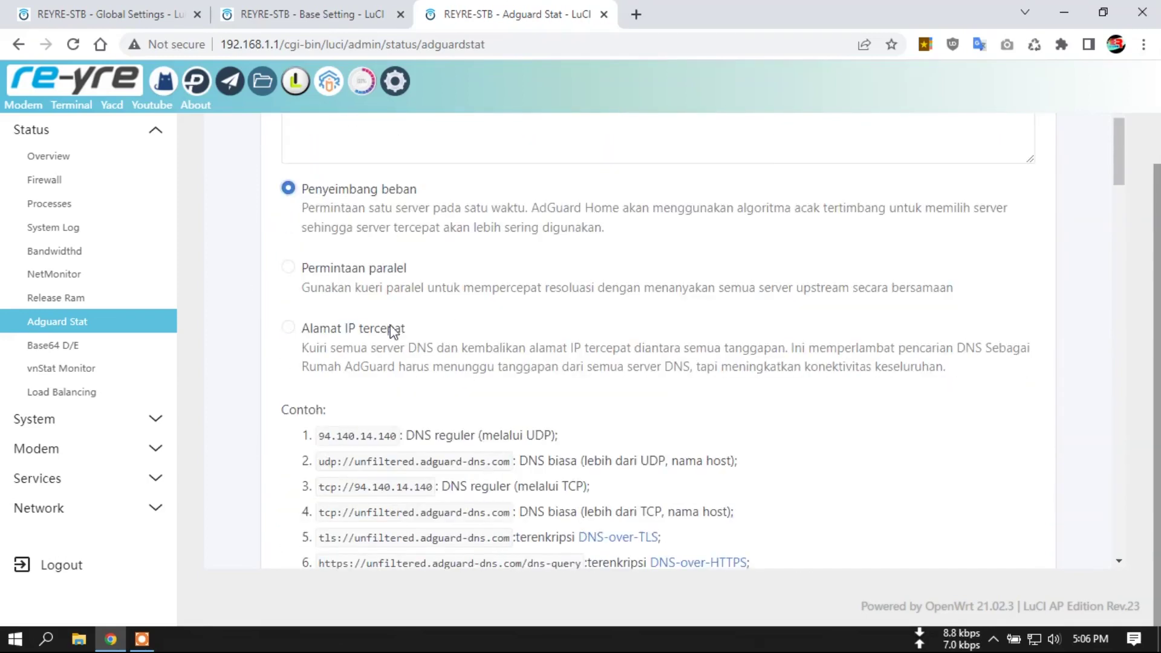
{"action": "left_click", "coordinate": [329, 269]}
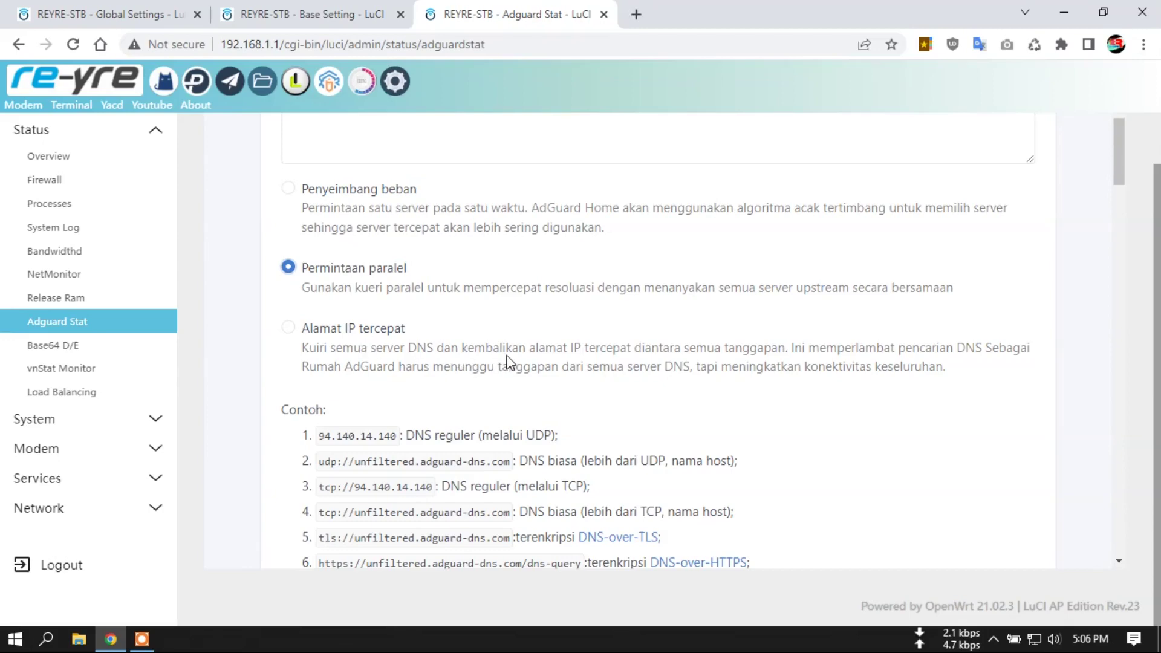
{"action": "scroll", "coordinate": [571, 381], "scroll_direction": "up", "scroll_amount": 3}
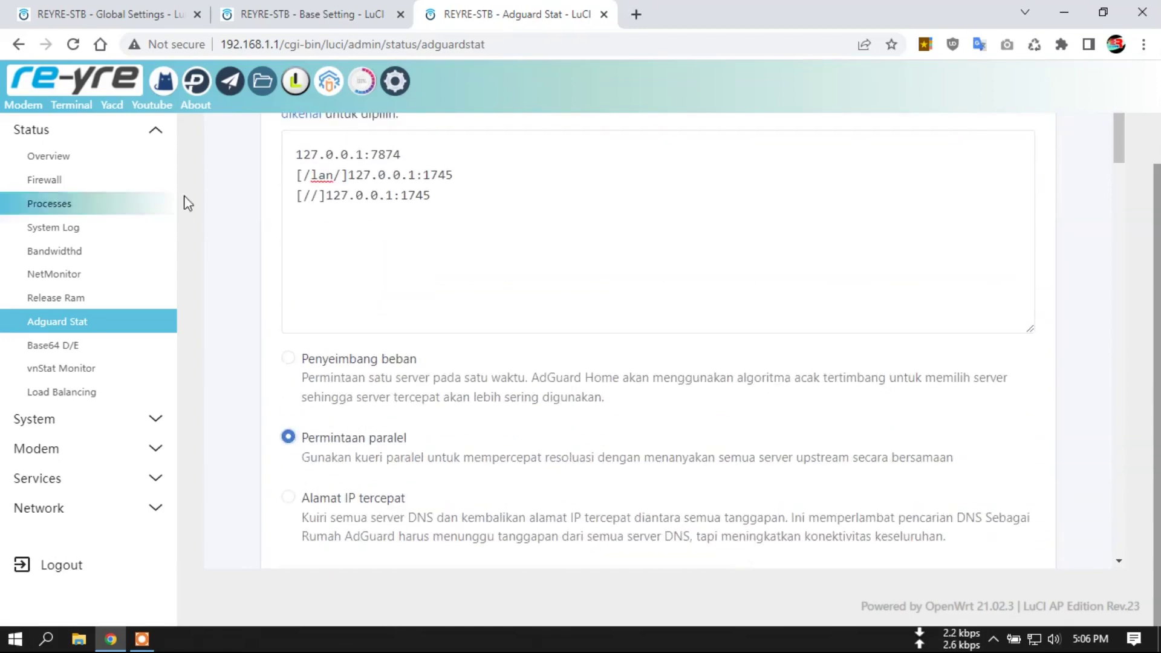
Step: Examine the upstream address examples and the entries under Server DNS bootstrap
{"action": "scroll", "coordinate": [537, 363], "scroll_direction": "down", "scroll_amount": 4}
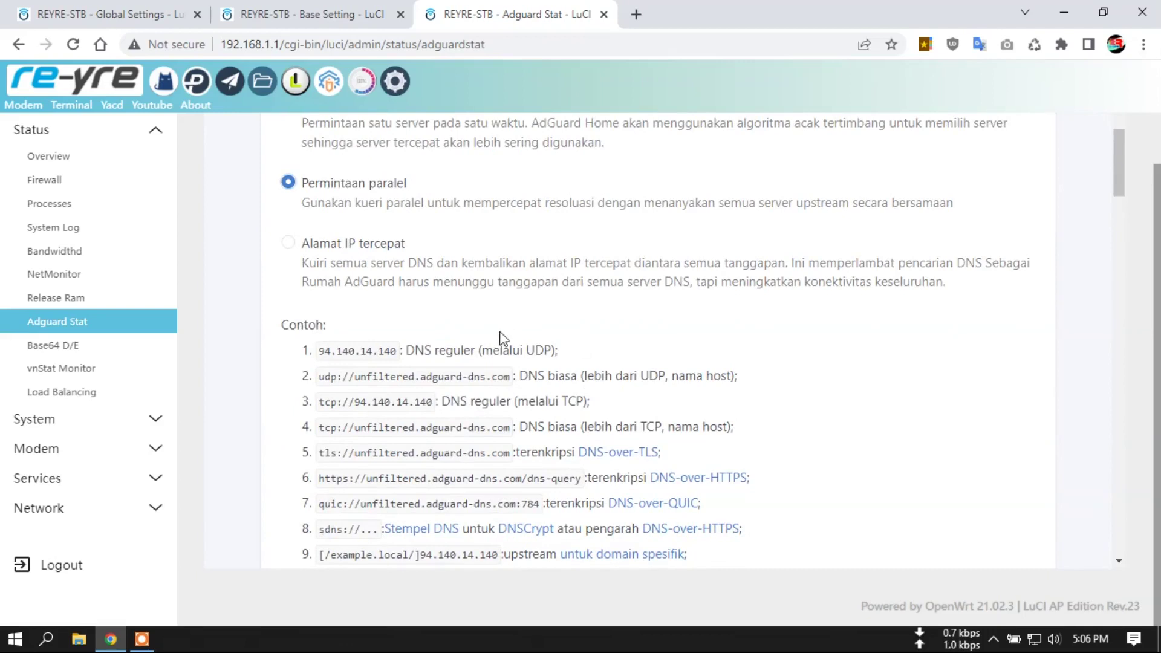
{"action": "scroll", "coordinate": [559, 337], "scroll_direction": "down", "scroll_amount": 1}
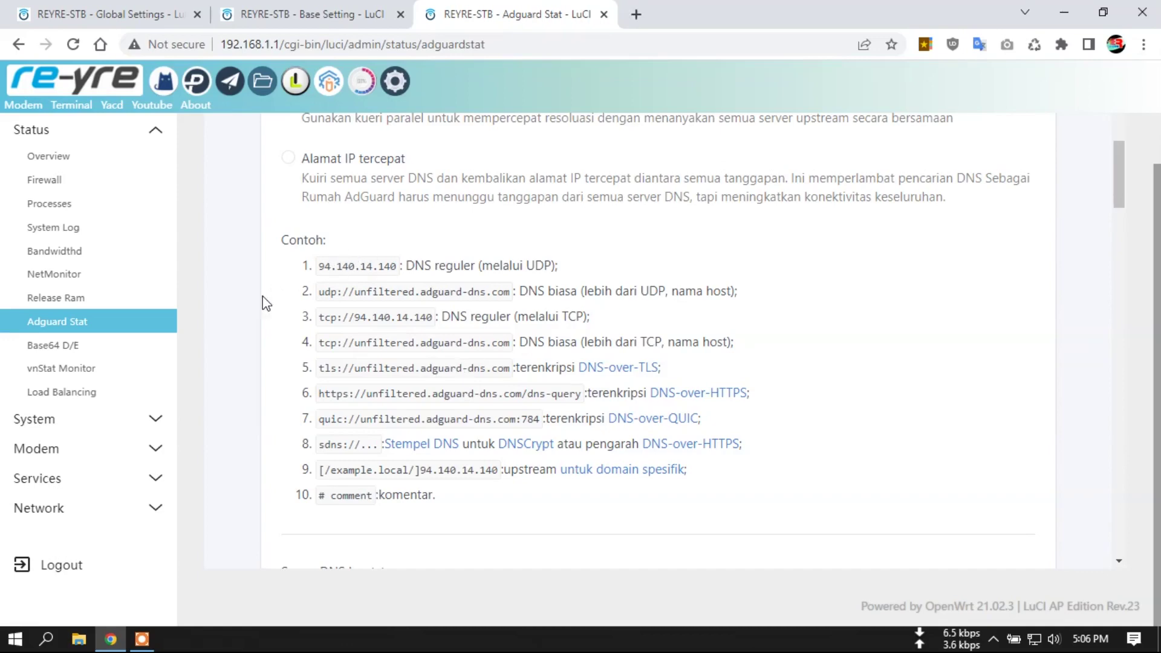
{"action": "scroll", "coordinate": [257, 339], "scroll_direction": "down", "scroll_amount": 5}
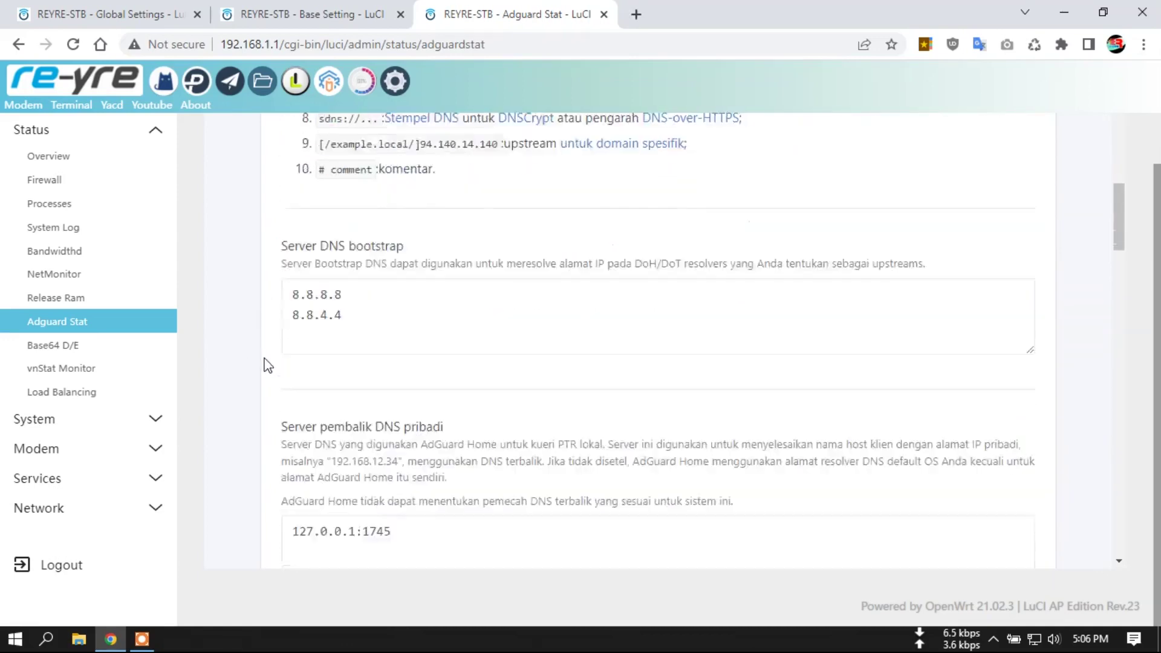
{"action": "scroll", "coordinate": [268, 366], "scroll_direction": "down", "scroll_amount": 2}
{"action": "left_click", "coordinate": [389, 200]}
{"action": "scroll", "coordinate": [371, 265], "scroll_direction": "down", "scroll_amount": 2}
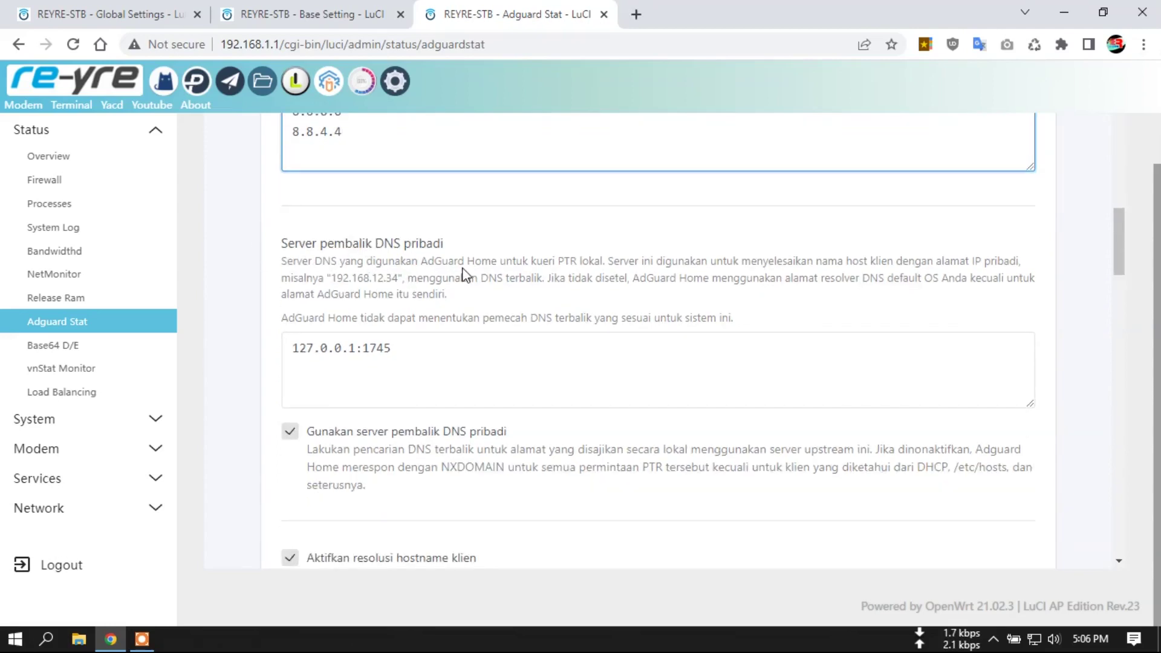
Step: Compare the port in the private reverse DNS server entry with the redirect port in the AdGuard Home base settings
{"action": "left_click_drag", "start_coordinate": [417, 349], "coordinate": [296, 361]}
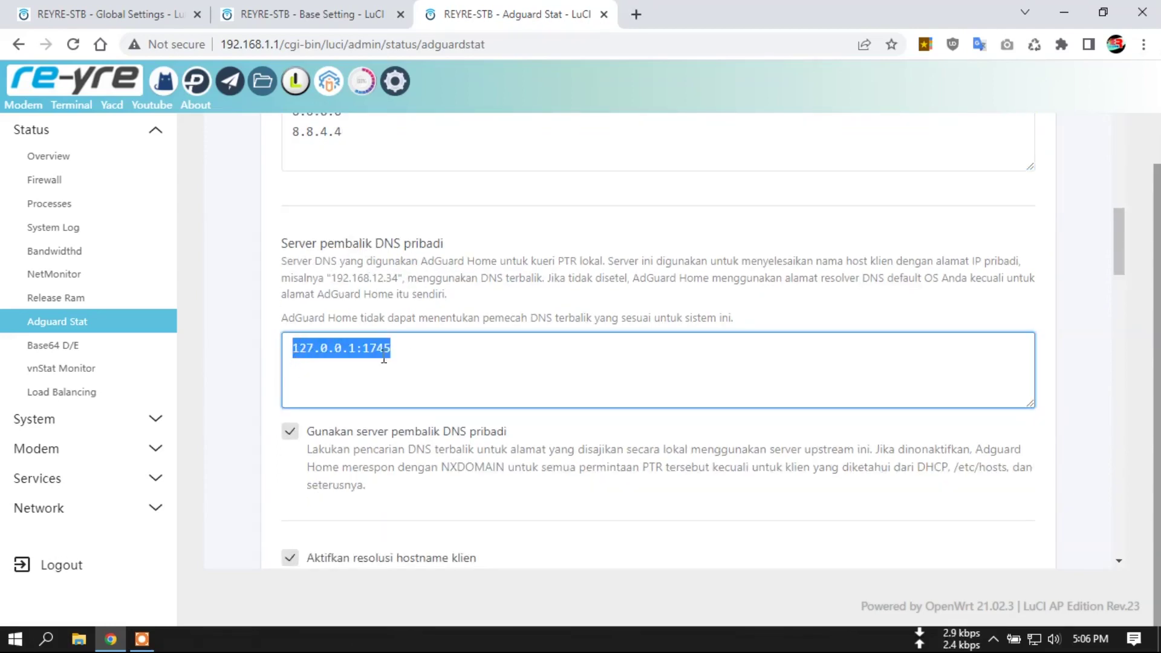
{"action": "left_click", "coordinate": [414, 349]}
{"action": "left_click_drag", "start_coordinate": [364, 348], "coordinate": [402, 346]}
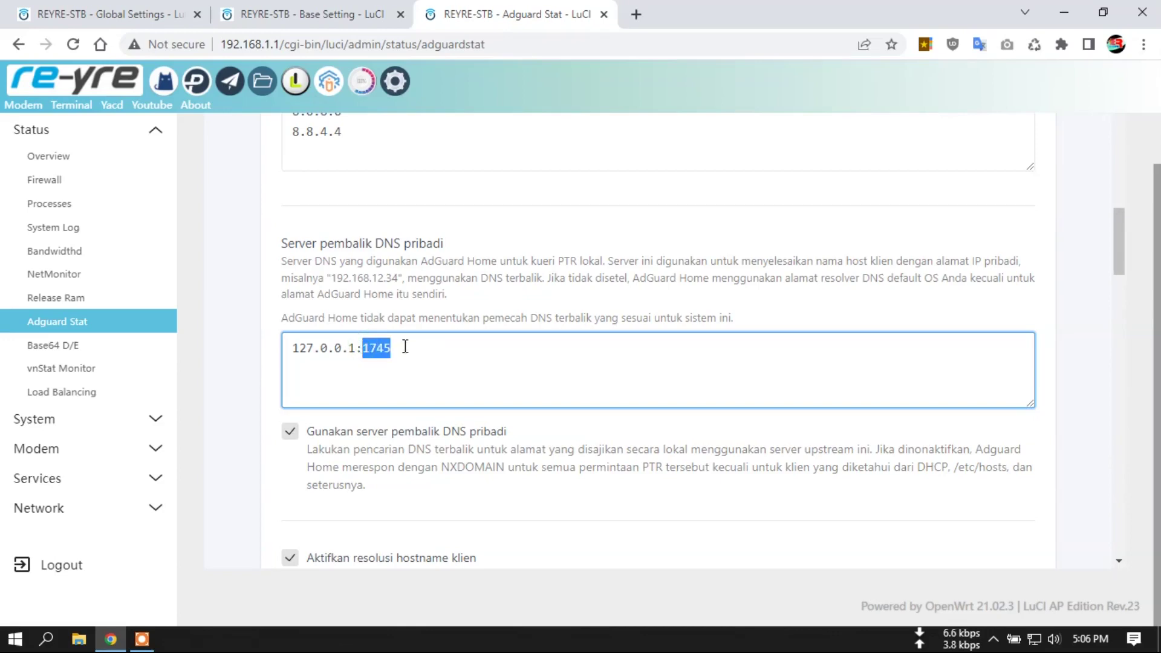
{"action": "key", "text": "ctrl+Tab"}
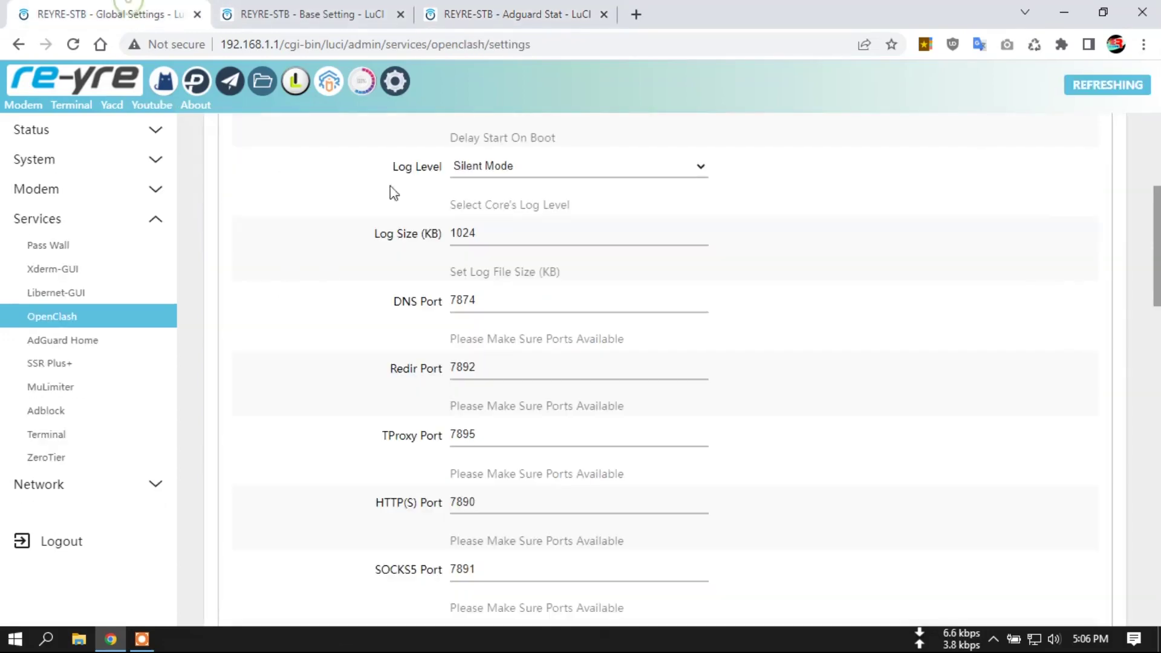
{"action": "left_click", "coordinate": [70, 343]}
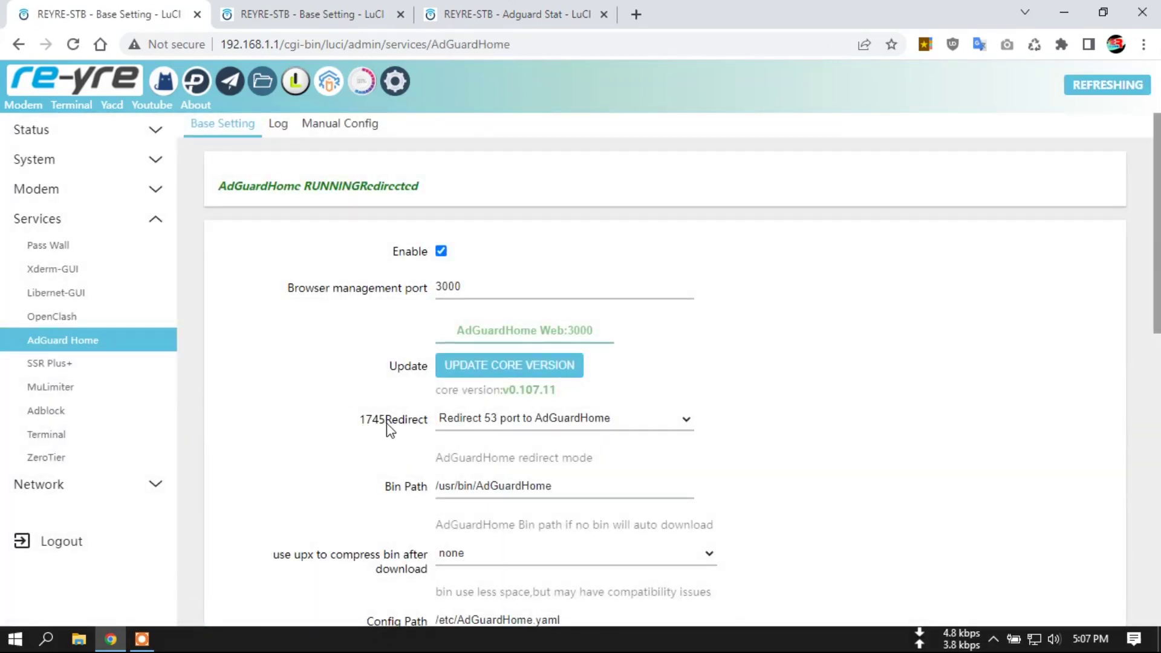
{"action": "left_click", "coordinate": [433, 11]}
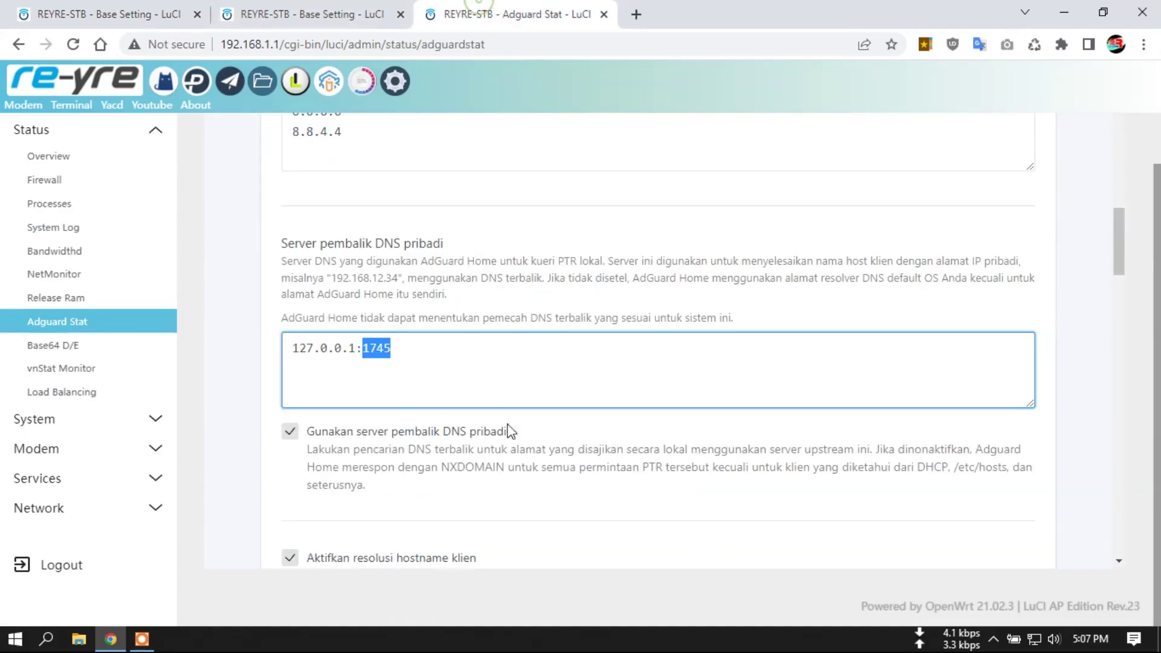
{"action": "left_click", "coordinate": [415, 346]}
Step: Examine the remaining DNS settings, including client hostname resolution, DNS server configuration and cache options
{"action": "scroll", "coordinate": [446, 389], "scroll_direction": "down", "scroll_amount": 4}
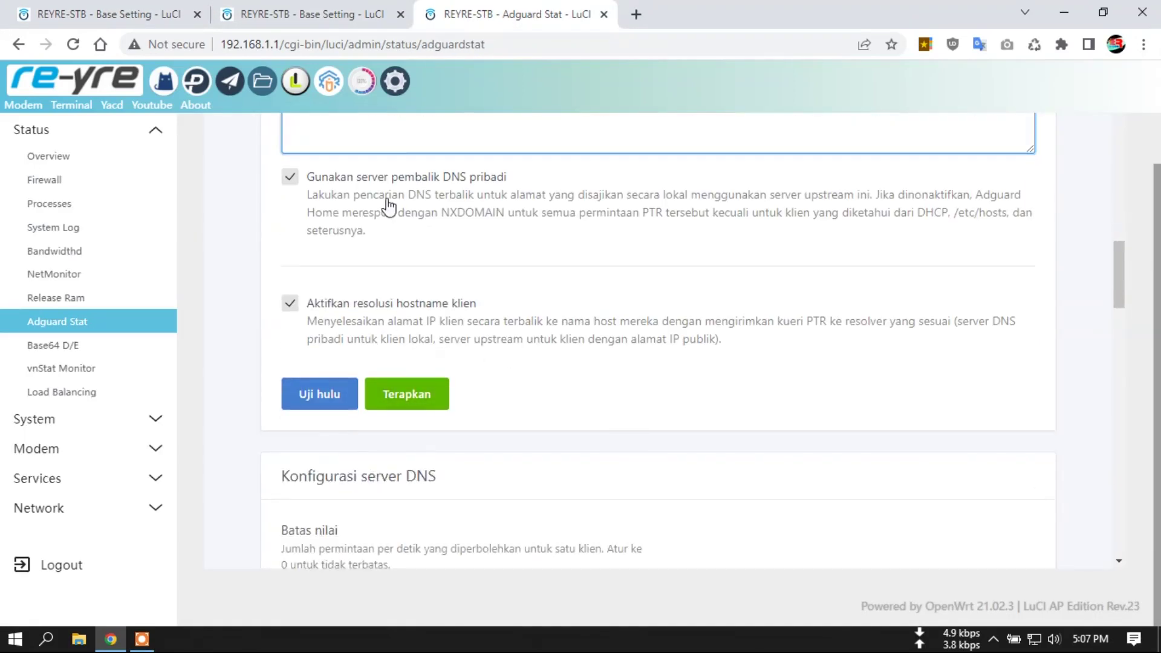
{"action": "scroll", "coordinate": [313, 396], "scroll_direction": "down", "scroll_amount": 4}
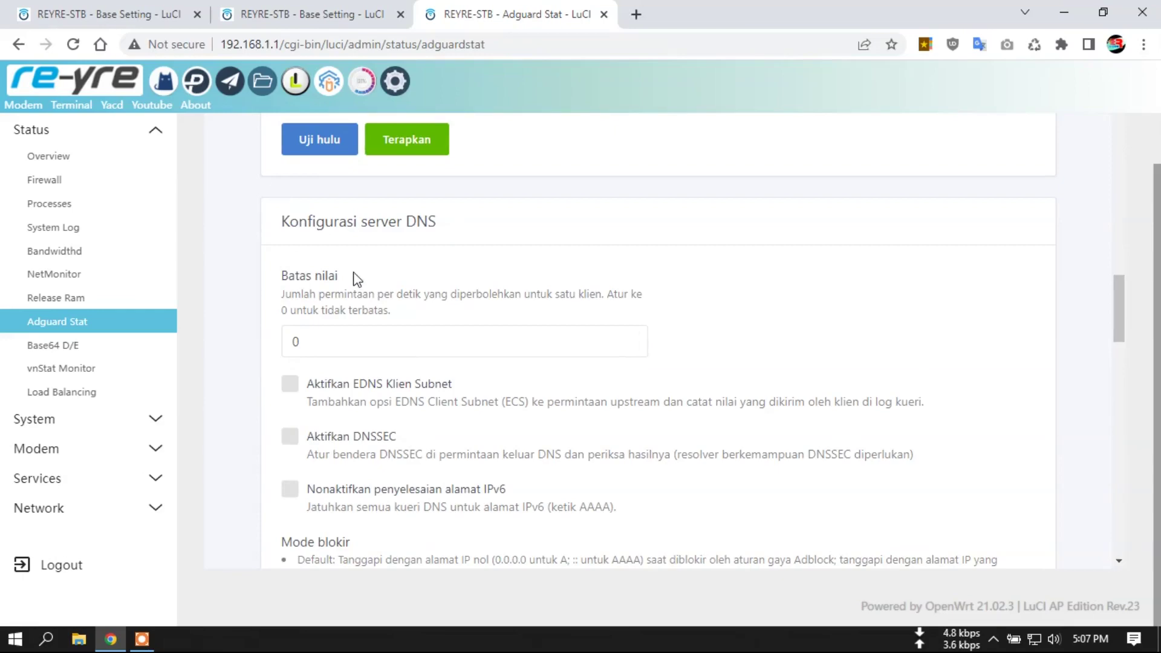
{"action": "scroll", "coordinate": [348, 278], "scroll_direction": "down", "scroll_amount": 9}
{"action": "scroll", "coordinate": [305, 406], "scroll_direction": "down", "scroll_amount": 15}
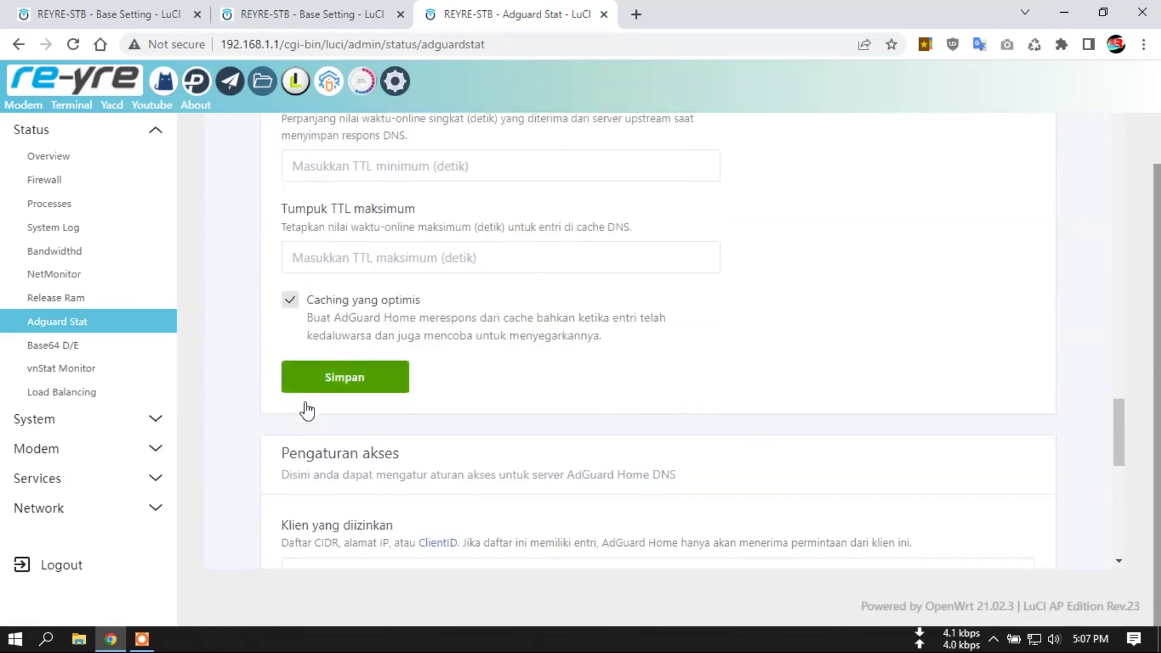
Step: Open AdGuard Home's encryption settings (Pengaturan enkripsi) and examine the encryption, port and certificate options
{"action": "left_click_drag", "start_coordinate": [1120, 533], "coordinate": [955, 81]}
{"action": "scroll", "coordinate": [597, 161], "scroll_direction": "up", "scroll_amount": 1}
{"action": "mouse_move", "coordinate": [594, 161]}
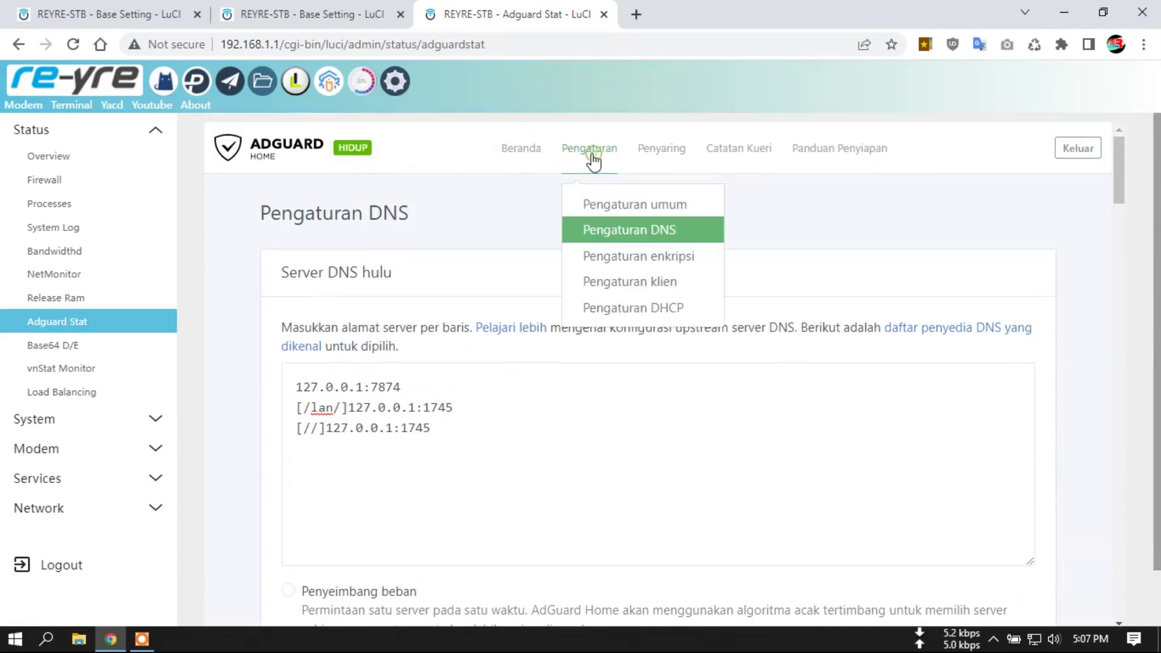
{"action": "left_click", "coordinate": [635, 261]}
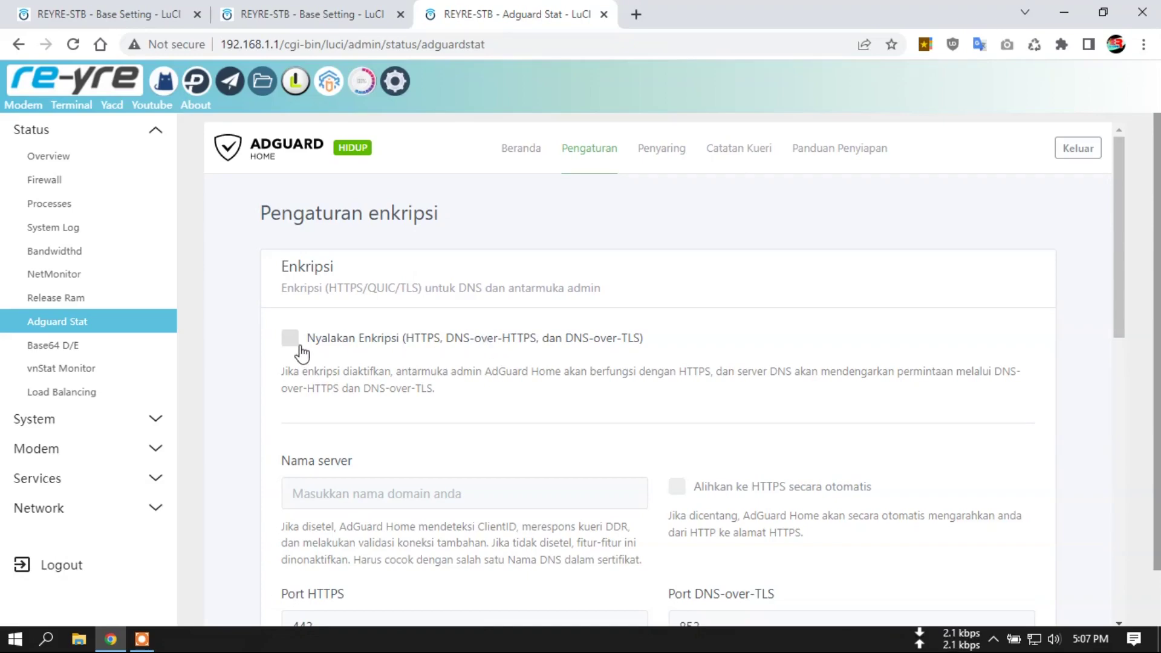
{"action": "scroll", "coordinate": [235, 349], "scroll_direction": "down", "scroll_amount": 1}
{"action": "scroll", "coordinate": [235, 349], "scroll_direction": "down", "scroll_amount": 10}
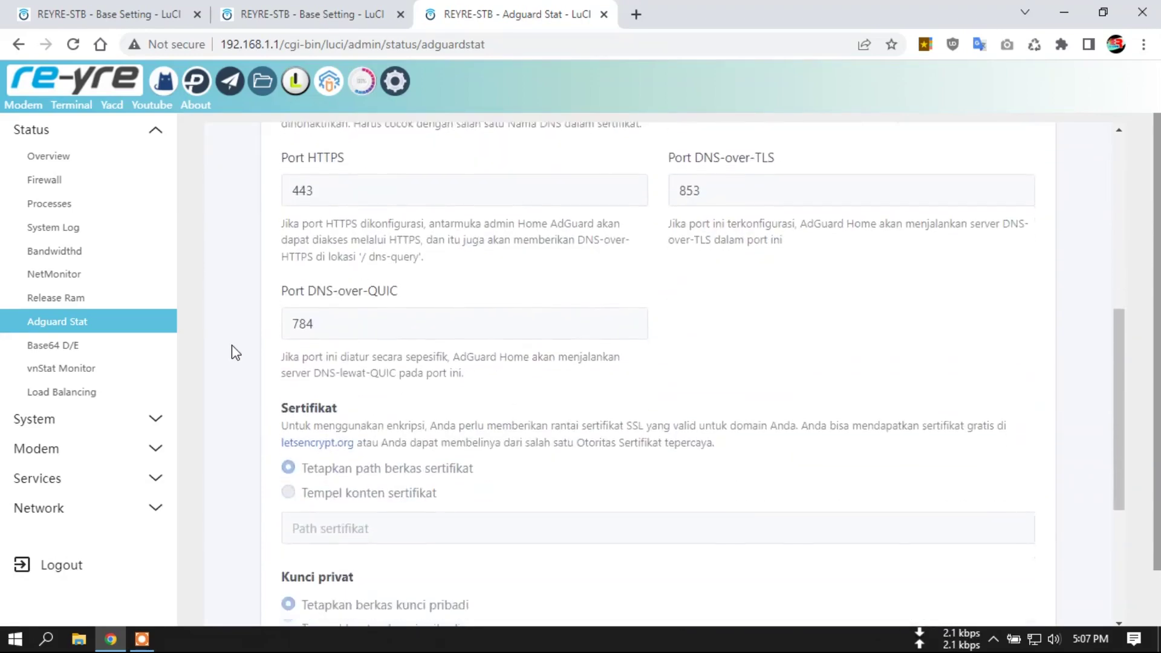
{"action": "scroll", "coordinate": [935, 428], "scroll_direction": "up", "scroll_amount": 10}
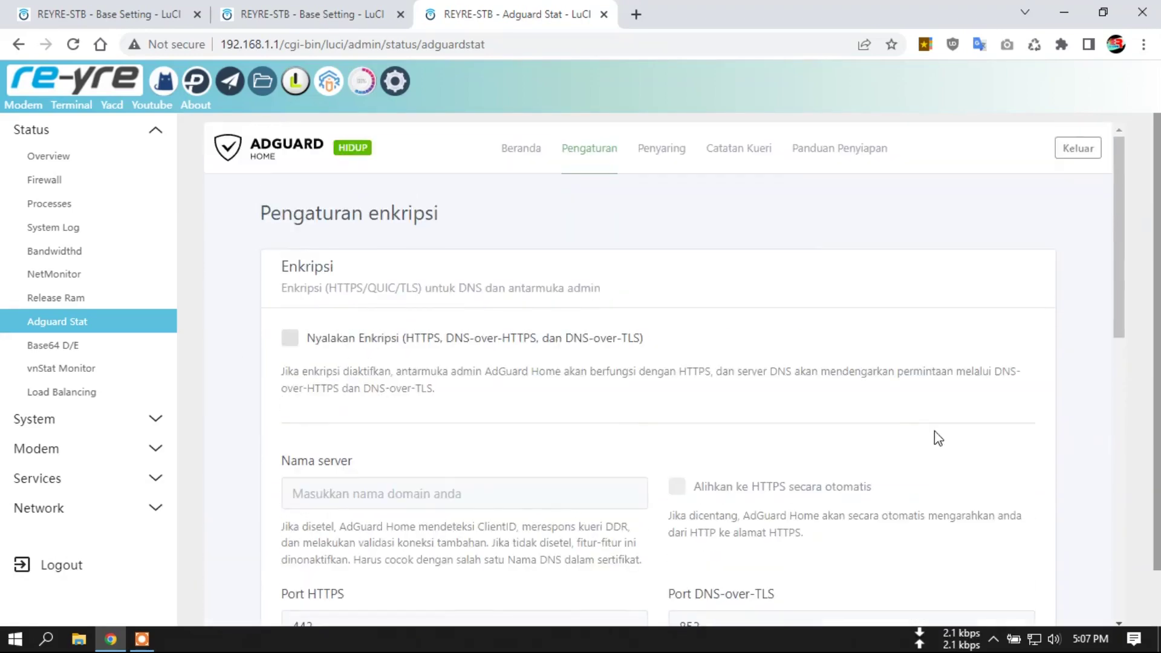
Step: Open the client settings (Pengaturan klien) and examine the first two pages of the runtime client list
{"action": "mouse_move", "coordinate": [596, 158]}
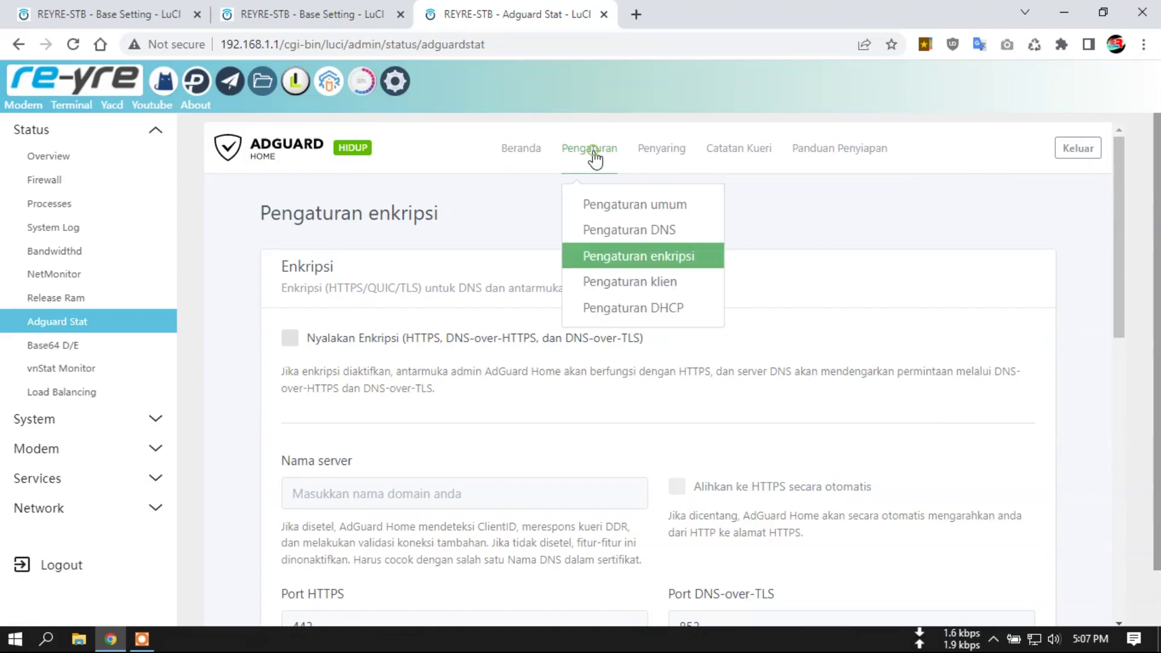
{"action": "left_click", "coordinate": [633, 282]}
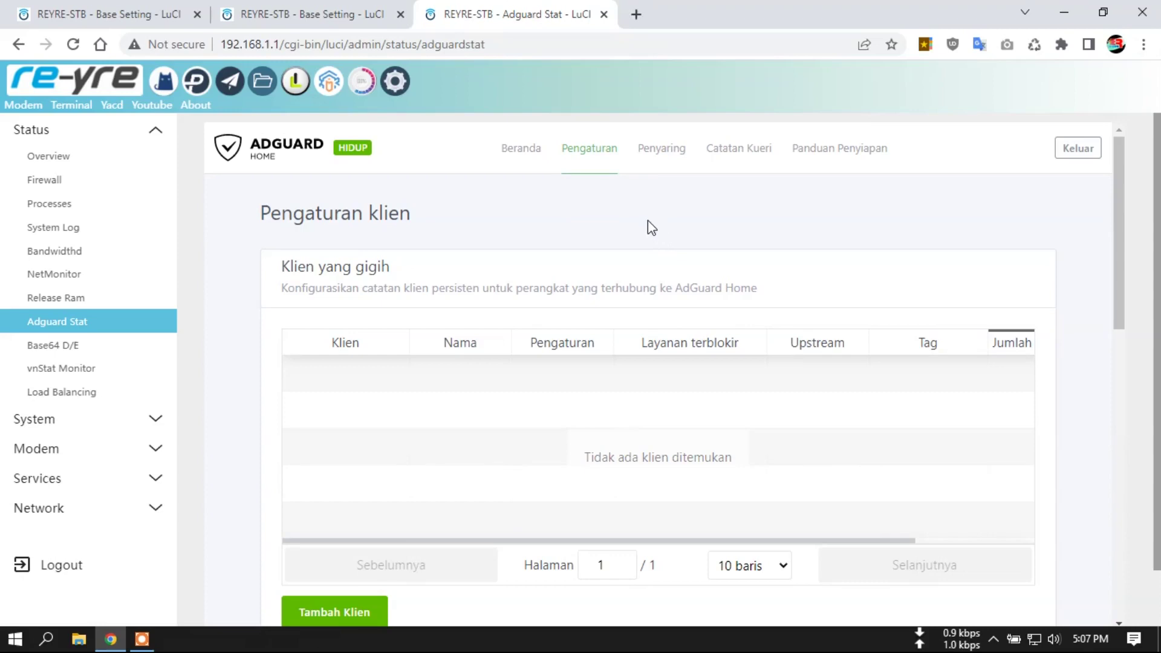
{"action": "scroll", "coordinate": [662, 245], "scroll_direction": "down", "scroll_amount": 1}
{"action": "scroll", "coordinate": [1154, 332], "scroll_direction": "down", "scroll_amount": 5}
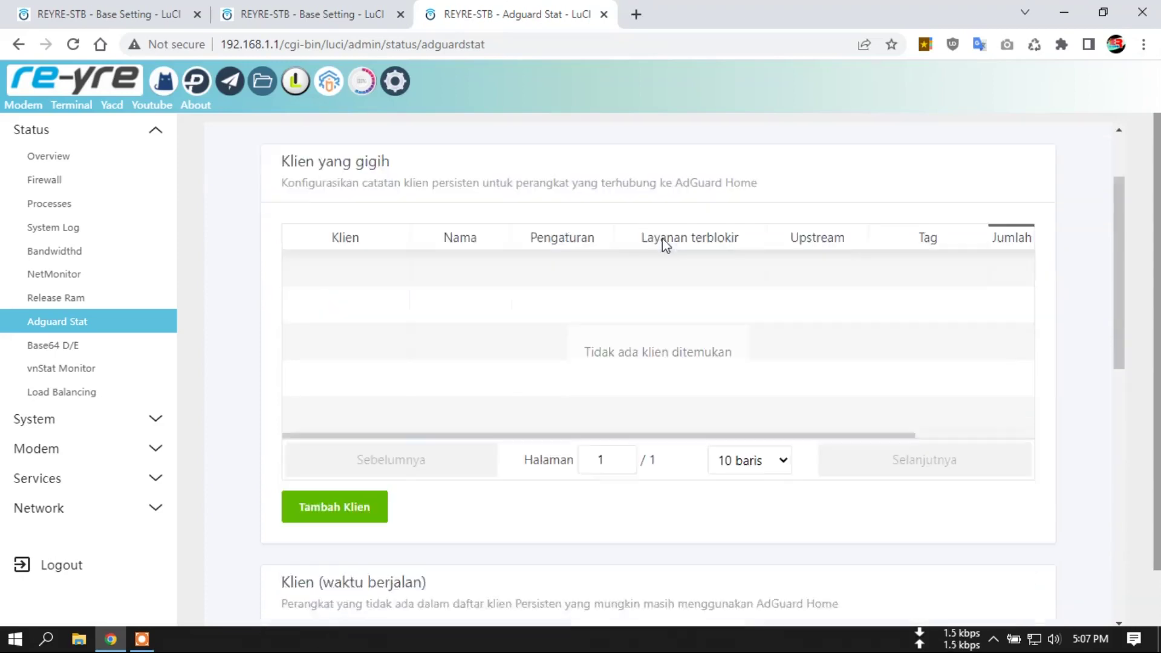
{"action": "scroll", "coordinate": [1108, 369], "scroll_direction": "down", "scroll_amount": 6}
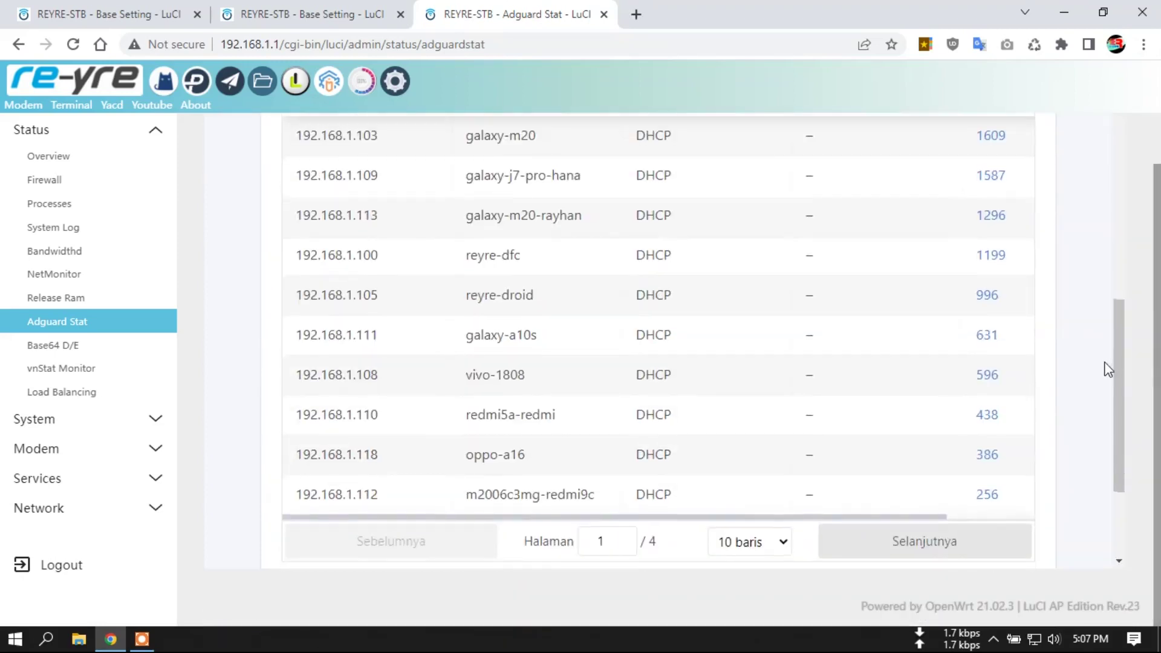
{"action": "scroll", "coordinate": [617, 415], "scroll_direction": "down", "scroll_amount": 4}
{"action": "scroll", "coordinate": [659, 205], "scroll_direction": "up", "scroll_amount": 4}
{"action": "scroll", "coordinate": [534, 248], "scroll_direction": "down", "scroll_amount": 2}
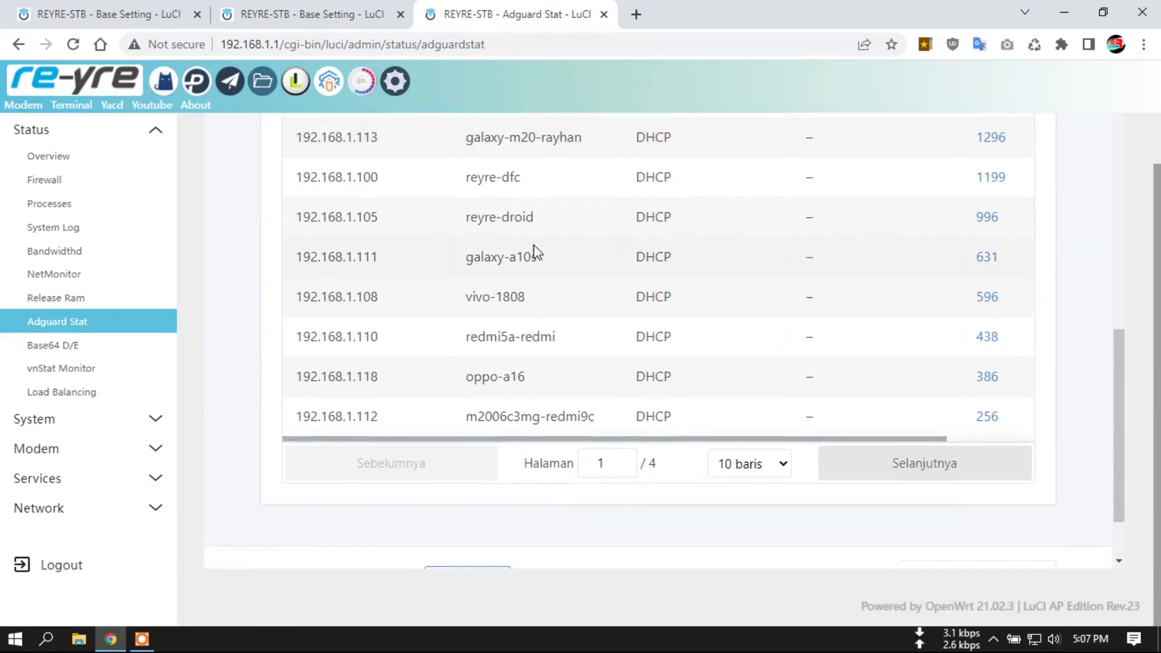
{"action": "scroll", "coordinate": [534, 251], "scroll_direction": "up", "scroll_amount": 4}
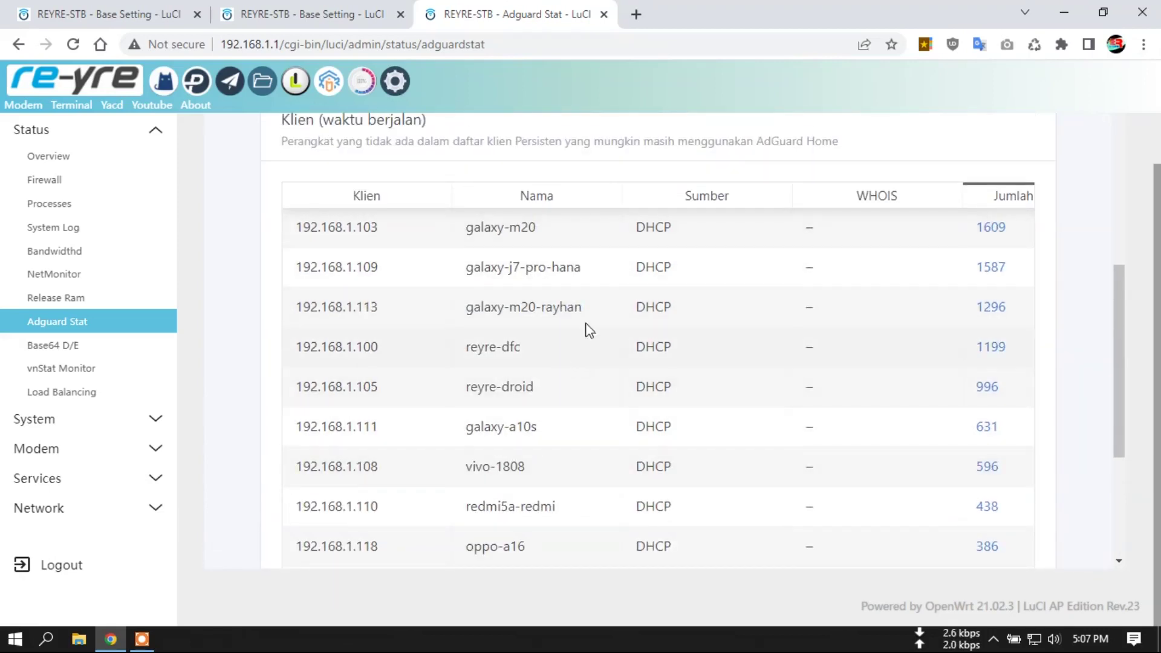
{"action": "scroll", "coordinate": [584, 331], "scroll_direction": "down", "scroll_amount": 4}
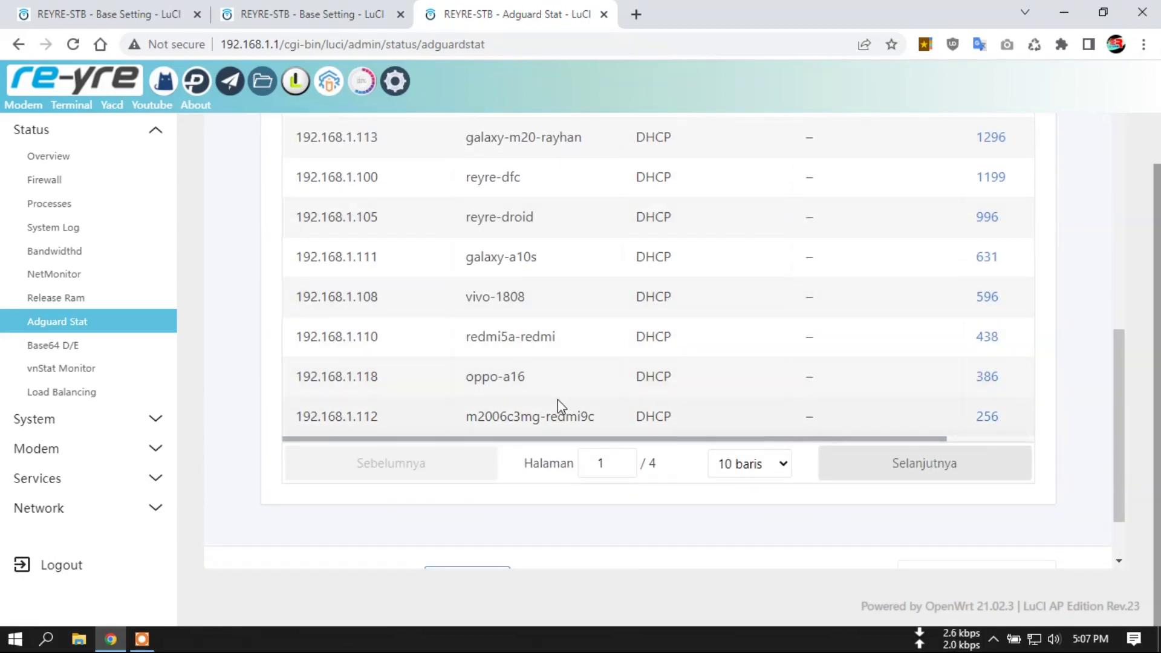
{"action": "scroll", "coordinate": [557, 402], "scroll_direction": "down", "scroll_amount": 2}
{"action": "left_click", "coordinate": [847, 380]}
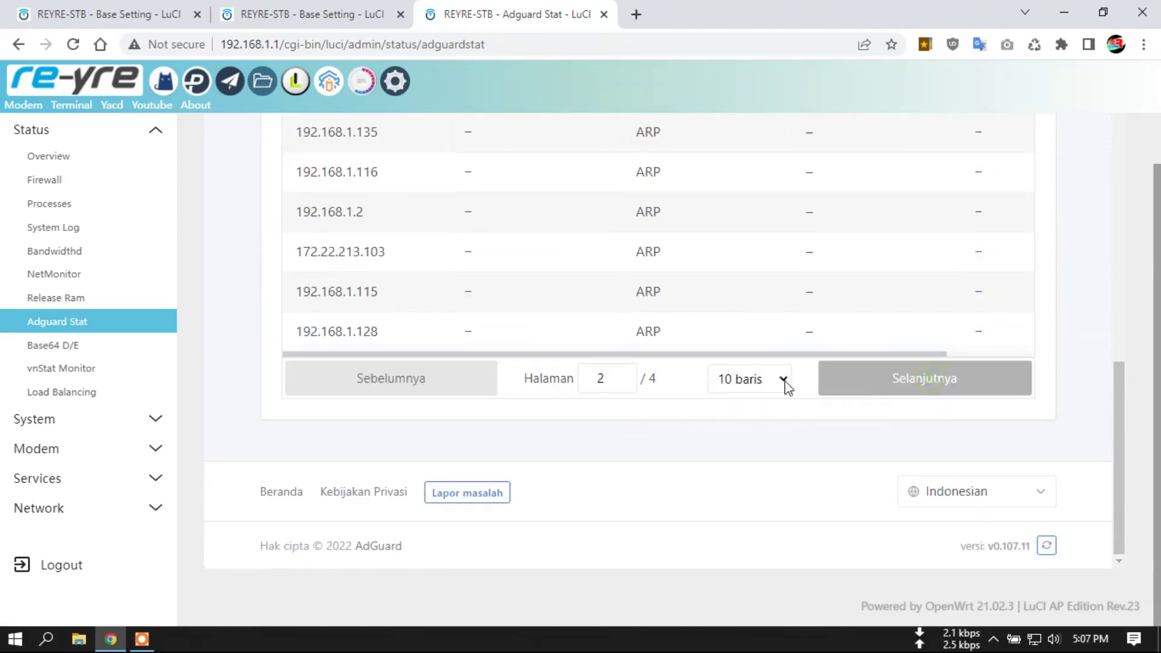
{"action": "scroll", "coordinate": [786, 387], "scroll_direction": "up", "scroll_amount": 10}
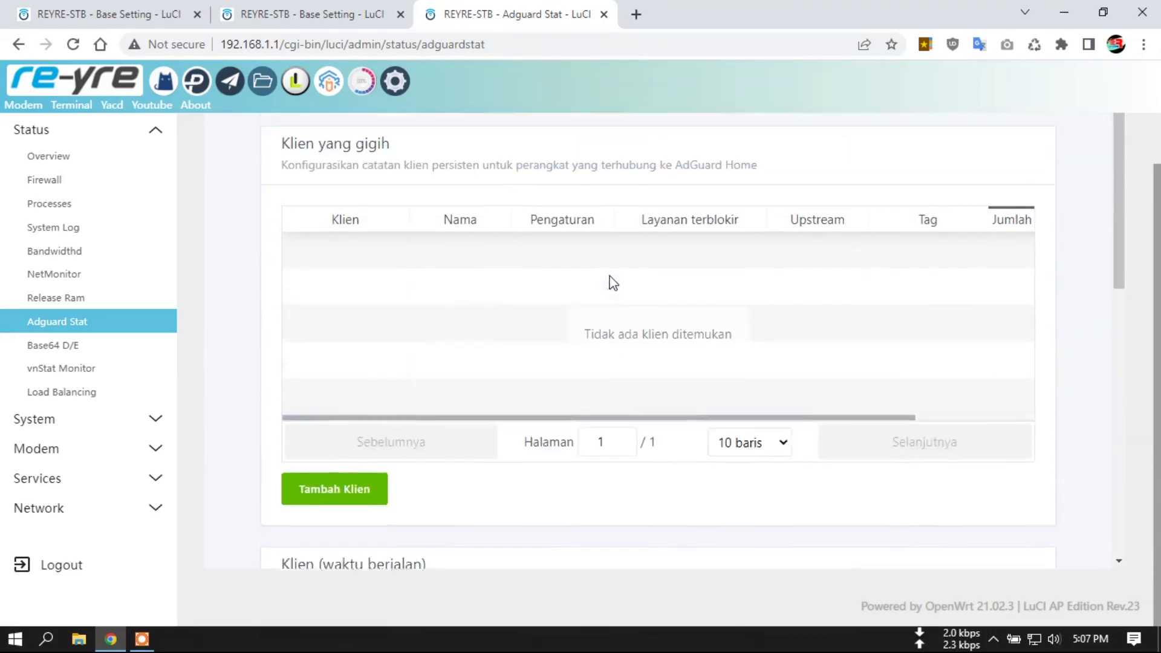
Step: Open the DHCP settings (Pengaturan DHCP) and choose br-lan - 192.168.1.1 as the DHCP interface
{"action": "scroll", "coordinate": [598, 254], "scroll_direction": "up", "scroll_amount": 3}
{"action": "mouse_move", "coordinate": [582, 158]}
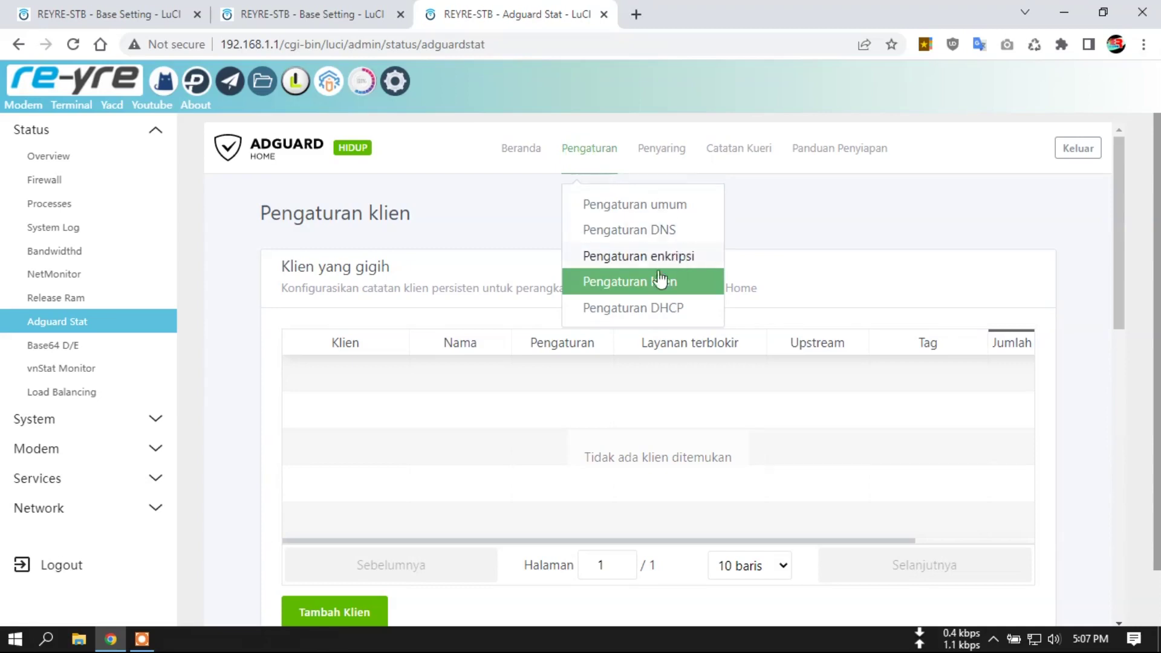
{"action": "left_click", "coordinate": [634, 309]}
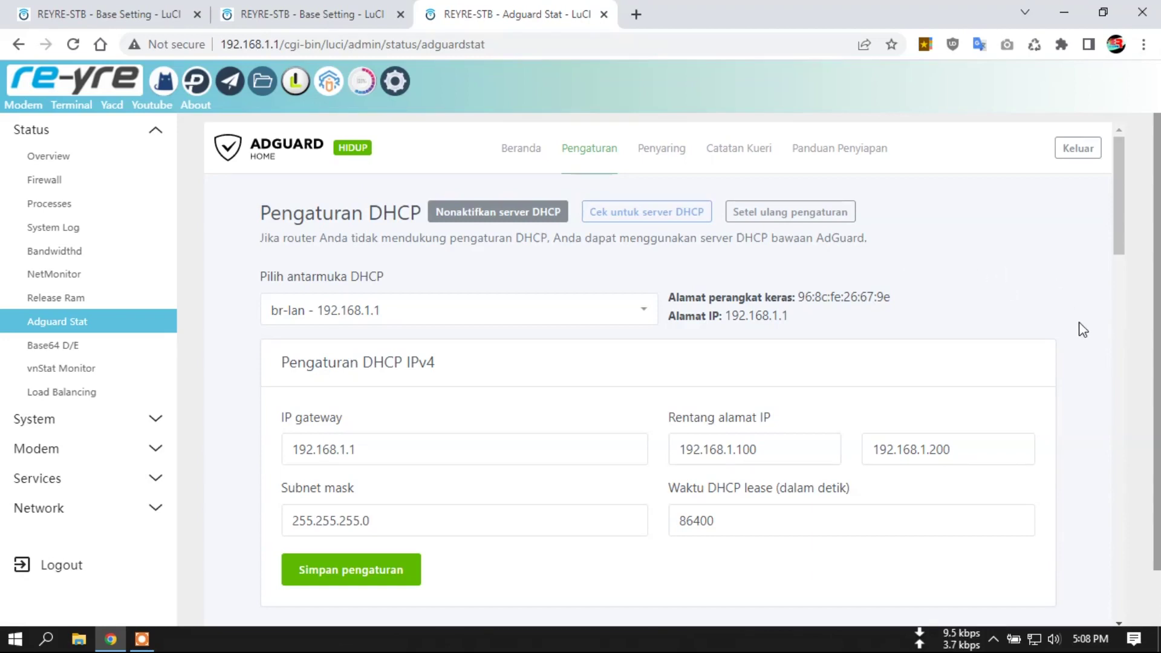
{"action": "scroll", "coordinate": [1083, 328], "scroll_direction": "down", "scroll_amount": 1}
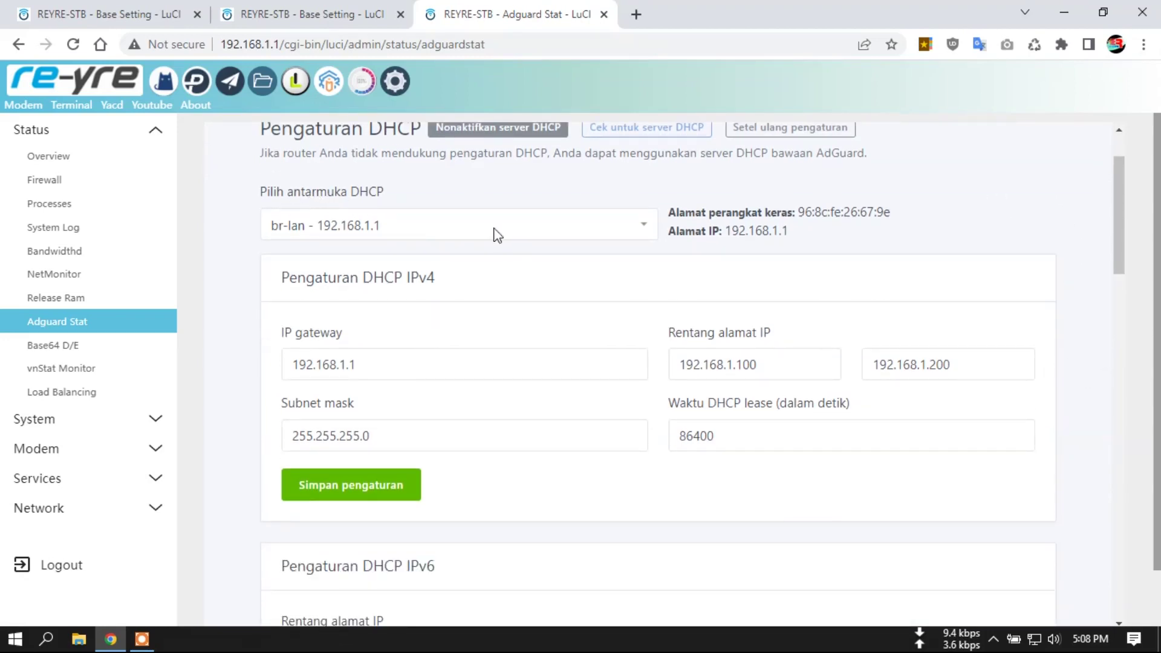
{"action": "left_click", "coordinate": [546, 233]}
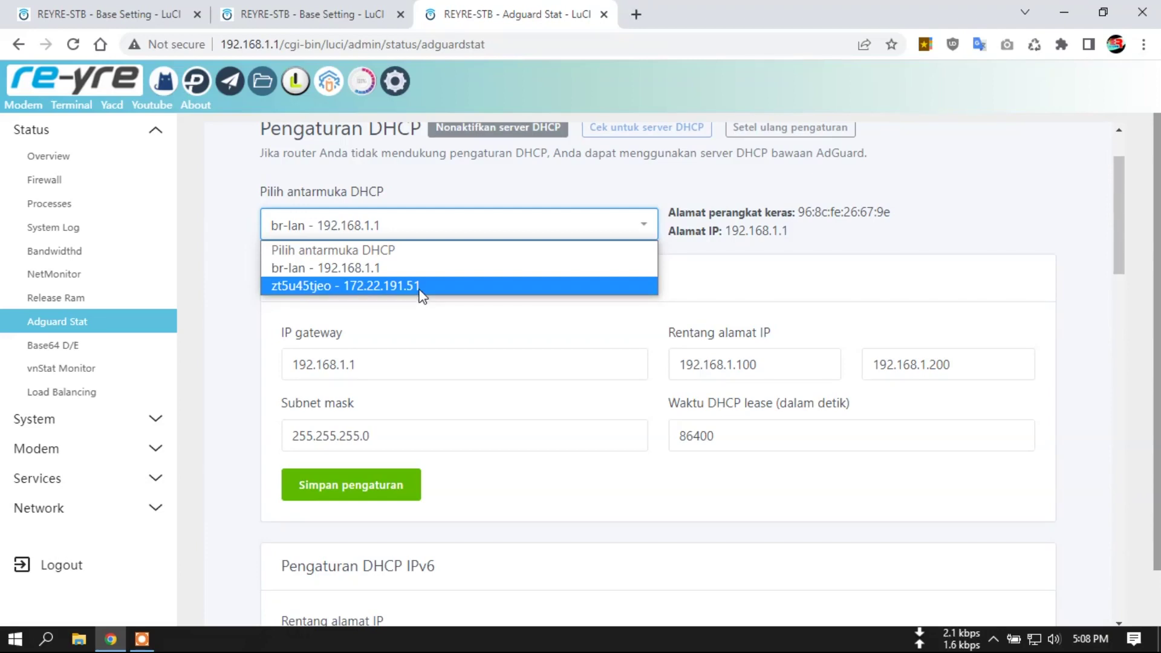
{"action": "left_click", "coordinate": [391, 270]}
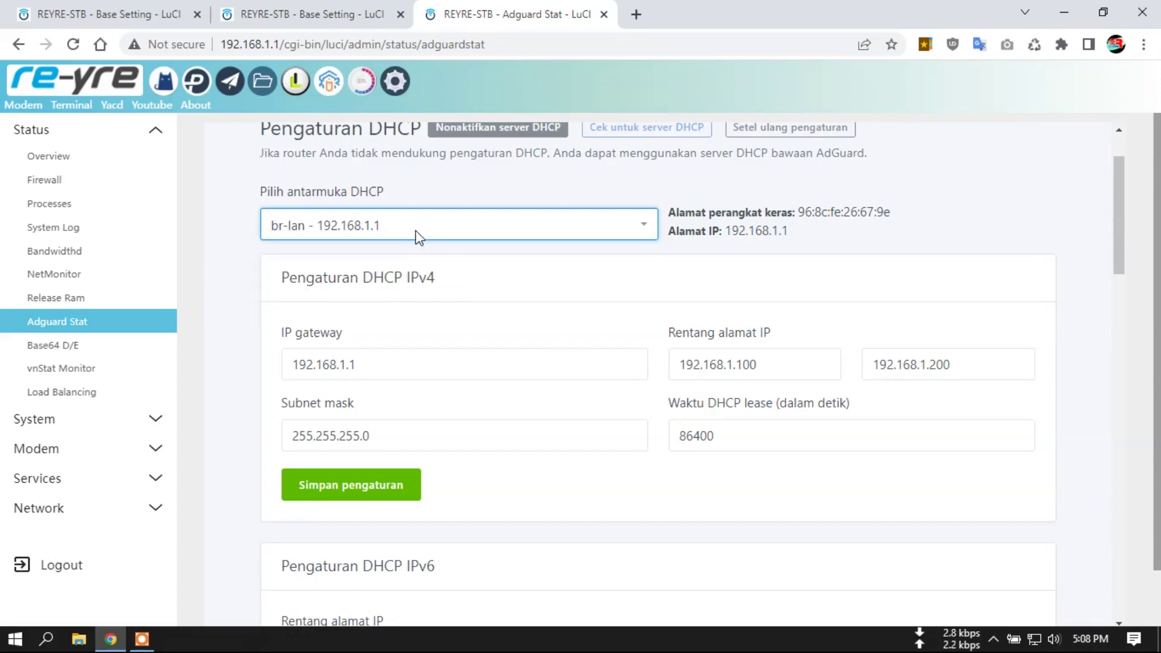
Step: Examine the DHCP IPv4 settings, comparing the gateway IP with the start and end of the IP address range
{"action": "scroll", "coordinate": [459, 296], "scroll_direction": "down", "scroll_amount": 3}
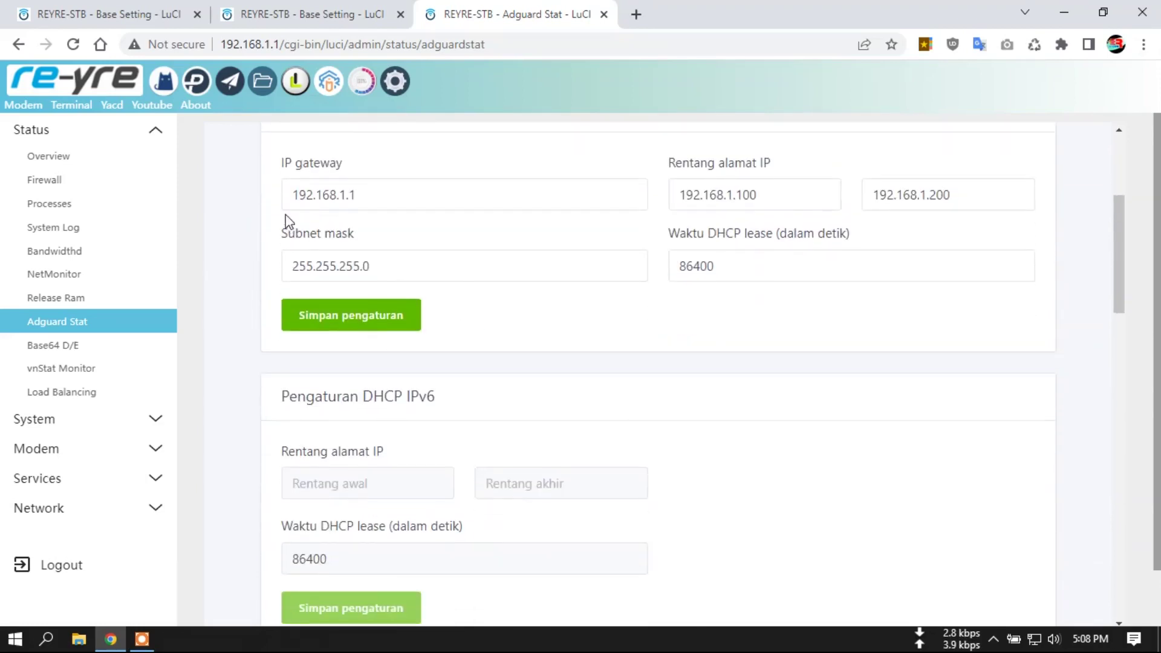
{"action": "scroll", "coordinate": [315, 278], "scroll_direction": "up", "scroll_amount": 2}
{"action": "left_click", "coordinate": [365, 282]}
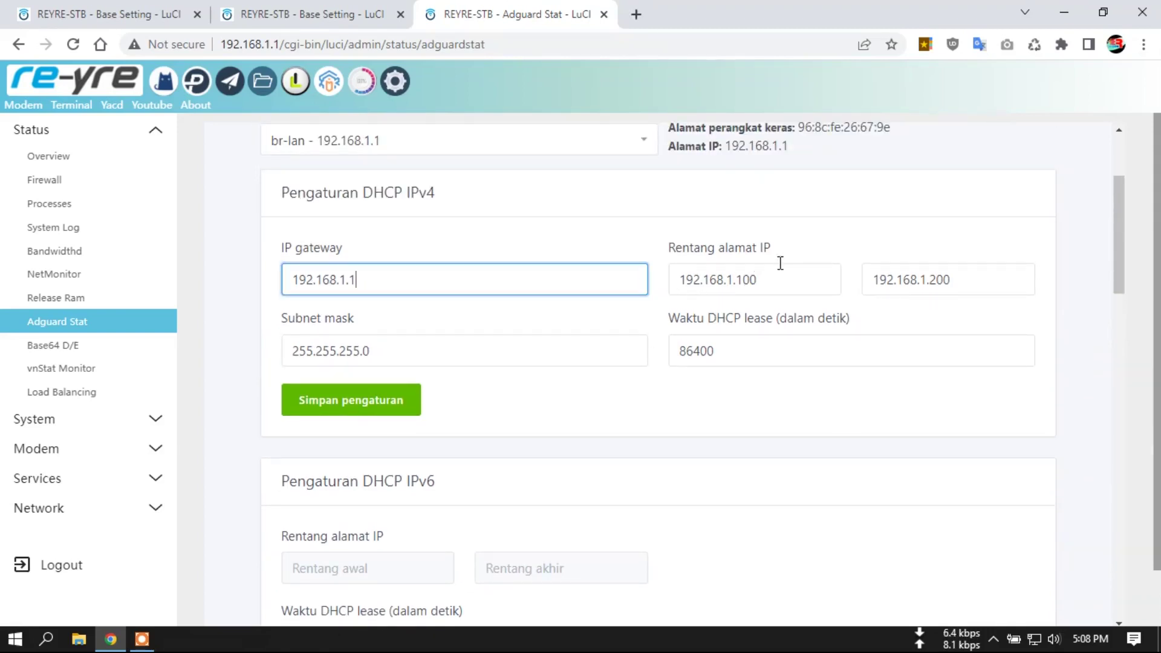
{"action": "left_click", "coordinate": [778, 283]}
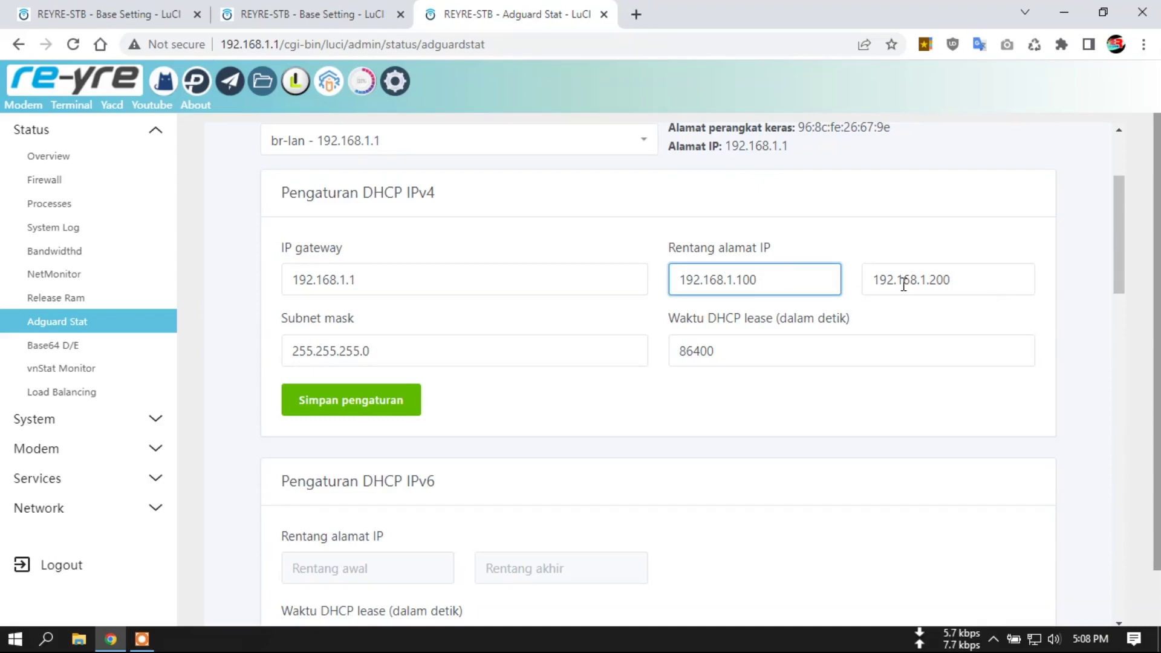
{"action": "left_click", "coordinate": [1065, 291]}
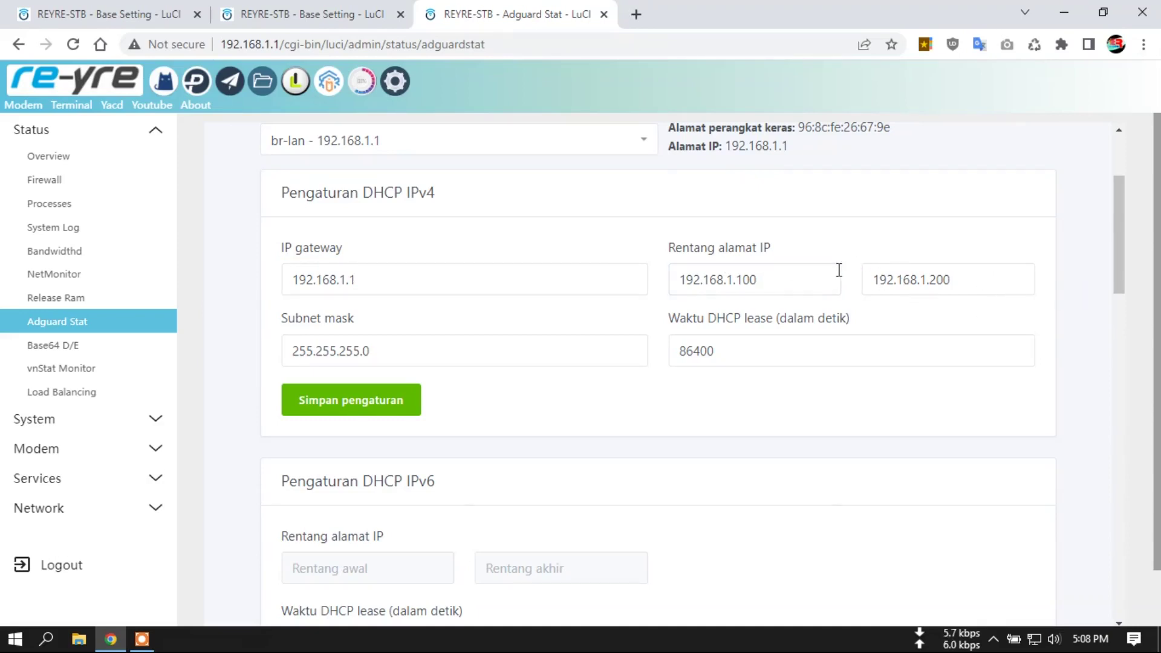
{"action": "left_click", "coordinate": [959, 278]}
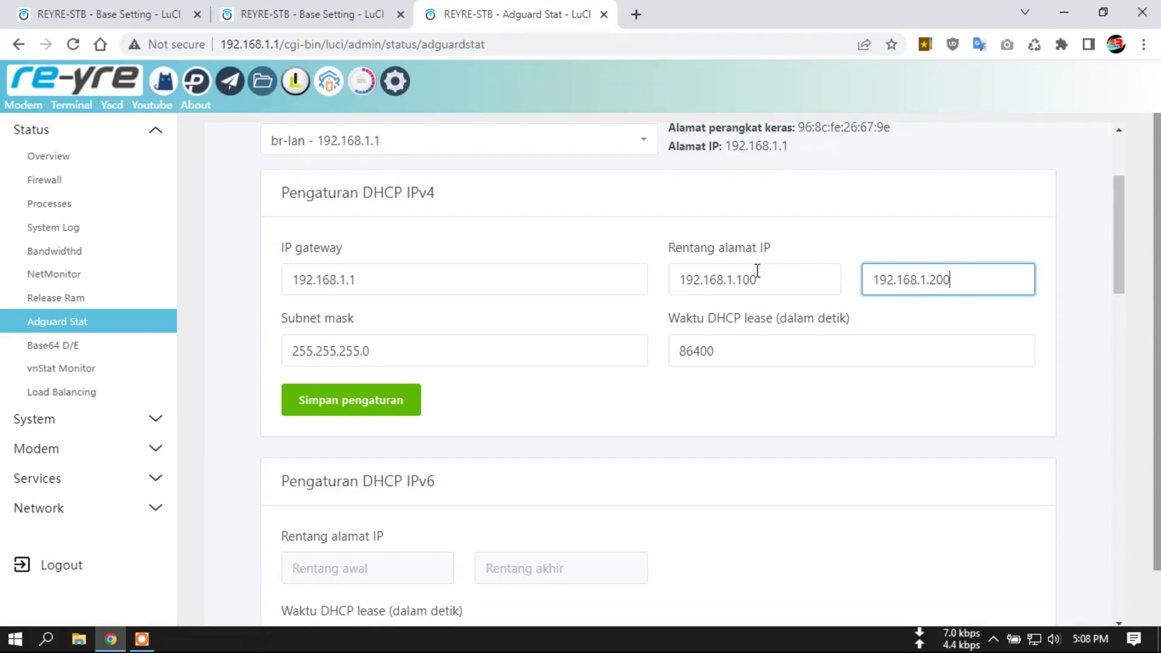
{"action": "left_click", "coordinate": [769, 284]}
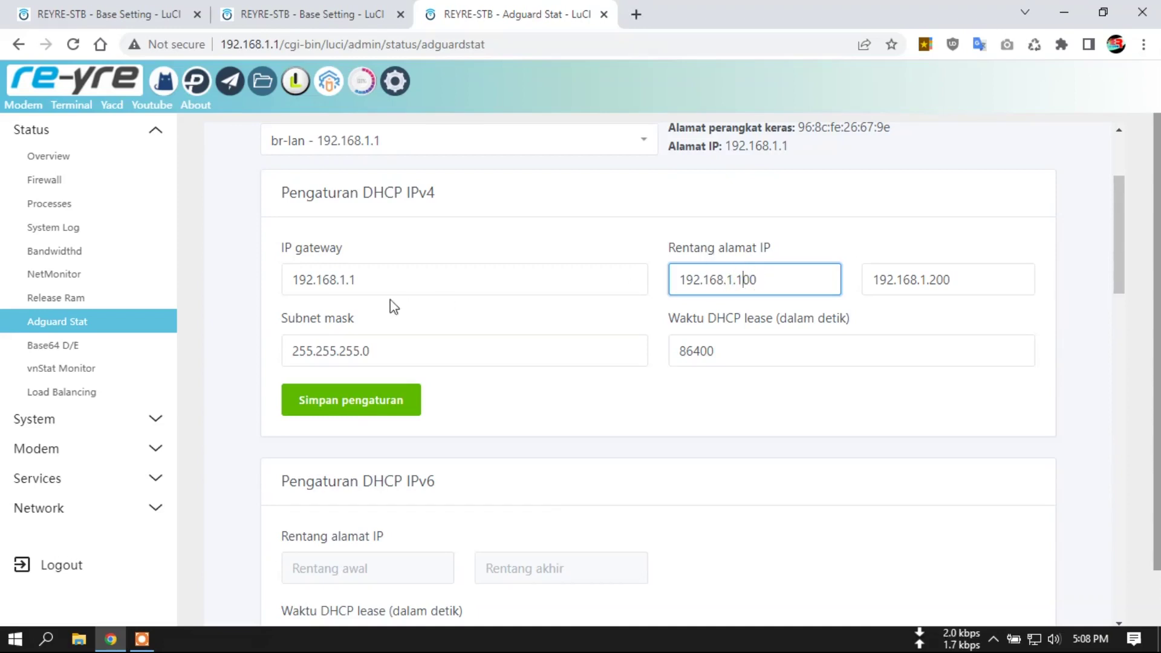
{"action": "left_click", "coordinate": [369, 280]}
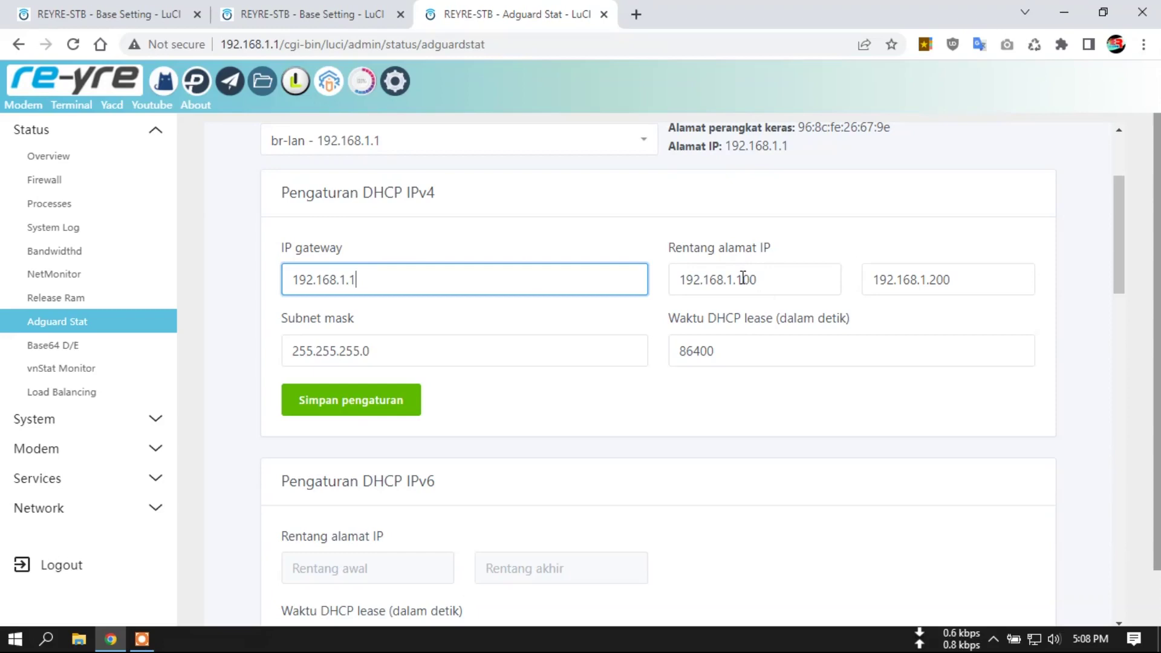
{"action": "left_click", "coordinate": [771, 283]}
{"action": "left_click", "coordinate": [980, 285]}
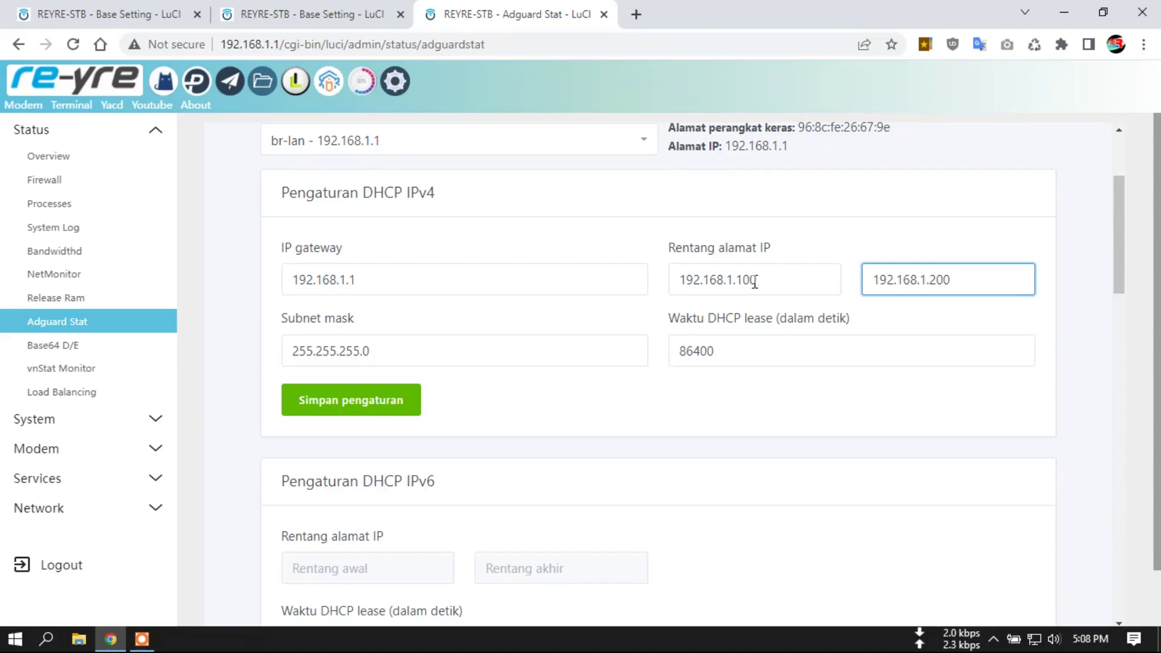
Step: Examine the DHCP leases and DHCP static leases tables further down the DHCP settings page
{"action": "scroll", "coordinate": [1078, 339], "scroll_direction": "up", "scroll_amount": 3}
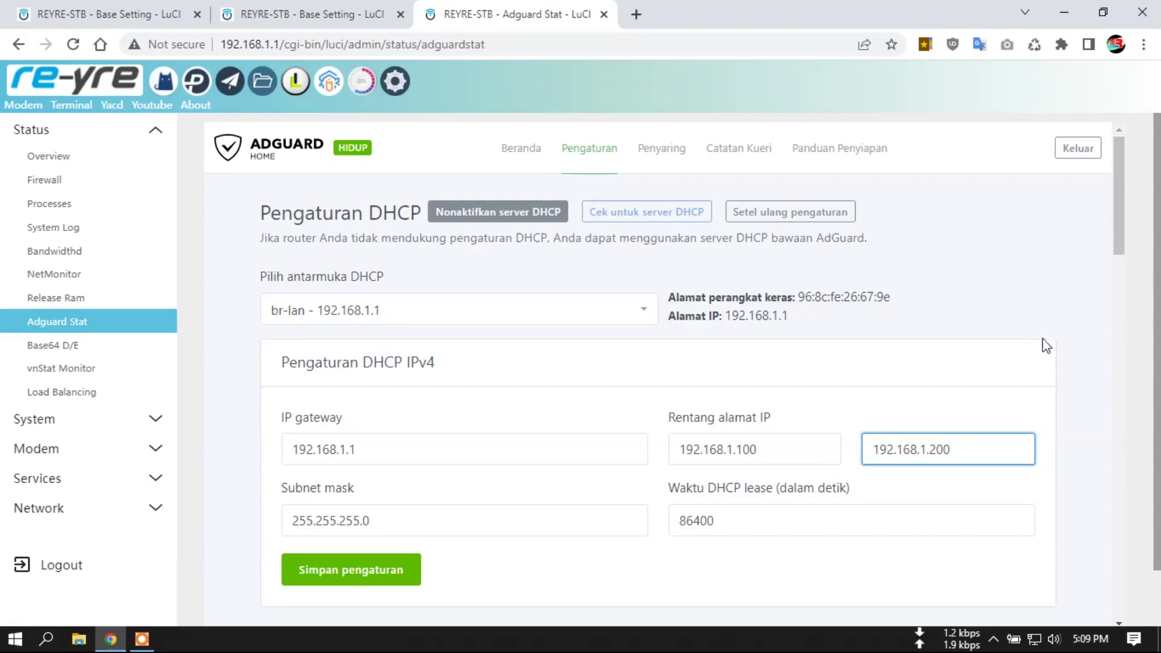
{"action": "scroll", "coordinate": [1052, 351], "scroll_direction": "down", "scroll_amount": 7}
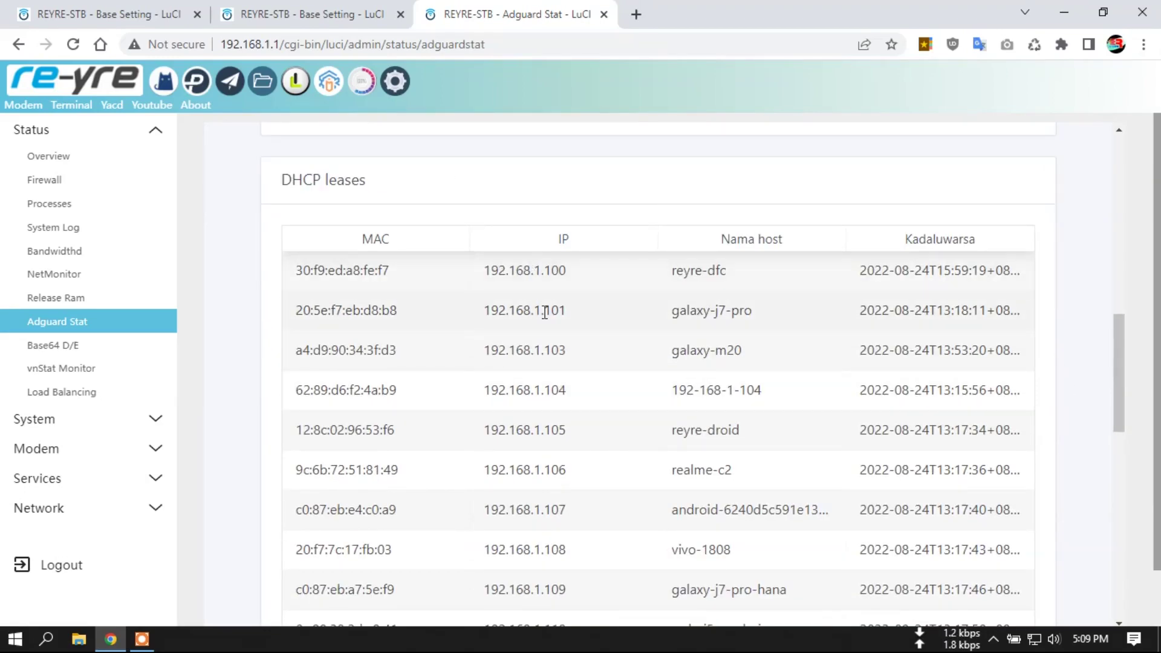
{"action": "scroll", "coordinate": [550, 311], "scroll_direction": "down", "scroll_amount": 1}
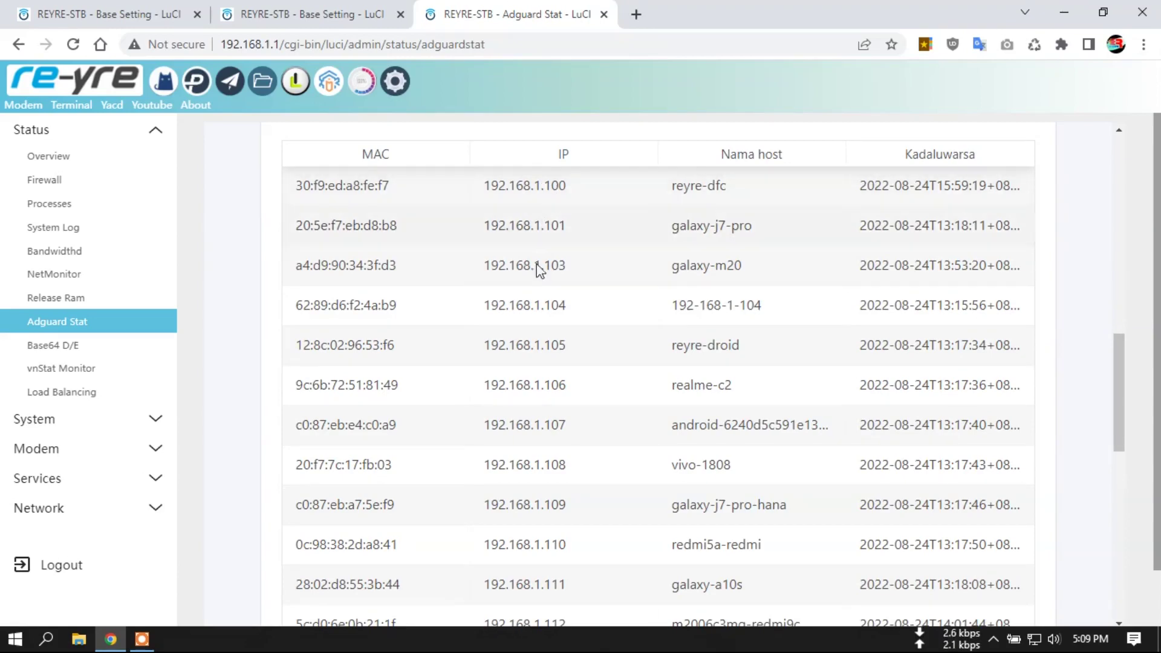
{"action": "scroll", "coordinate": [537, 320], "scroll_direction": "down", "scroll_amount": 4}
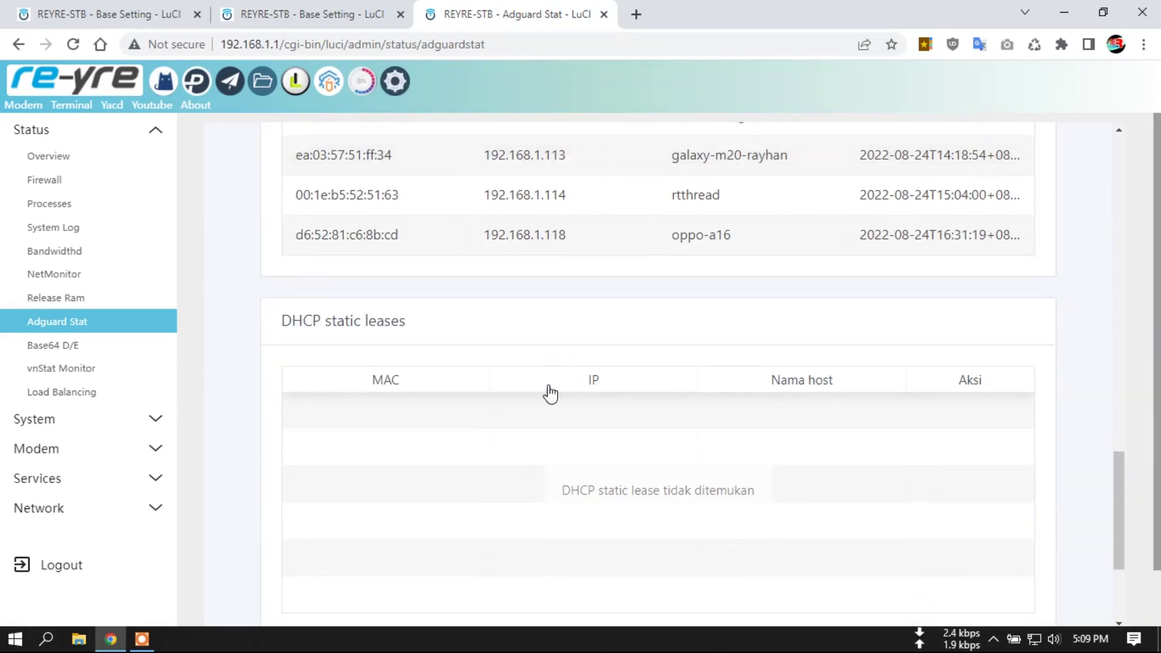
{"action": "scroll", "coordinate": [548, 394], "scroll_direction": "down", "scroll_amount": 3}
{"action": "scroll", "coordinate": [549, 387], "scroll_direction": "up", "scroll_amount": 15}
{"action": "scroll", "coordinate": [543, 383], "scroll_direction": "up", "scroll_amount": 6}
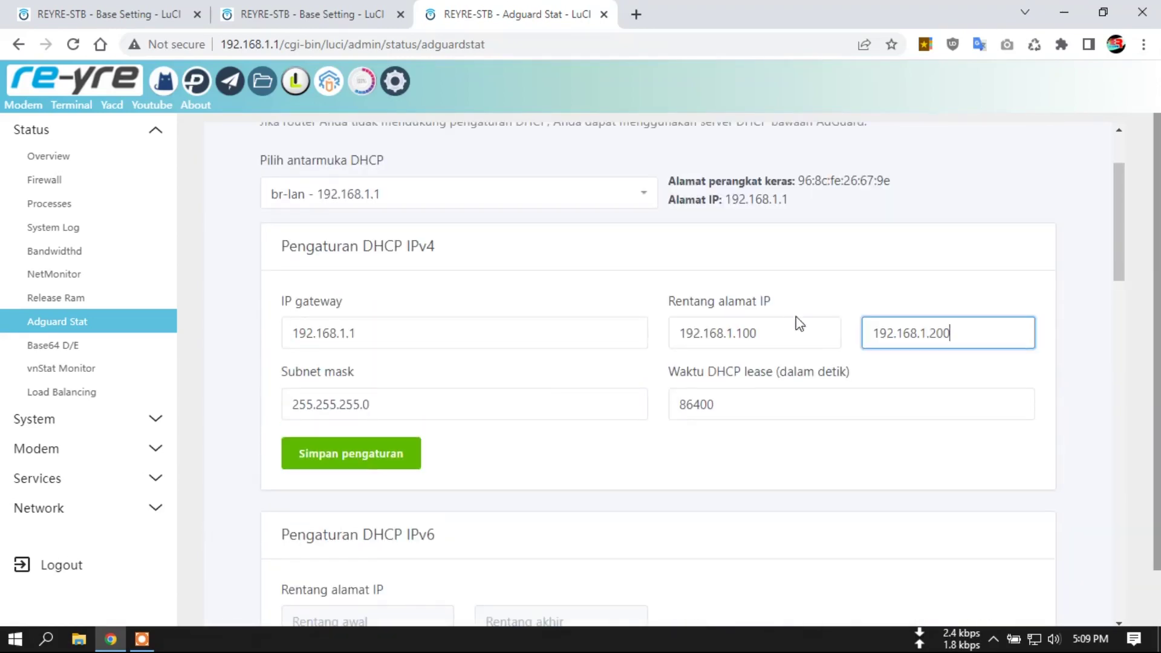
{"action": "scroll", "coordinate": [587, 300], "scroll_direction": "up", "scroll_amount": 2}
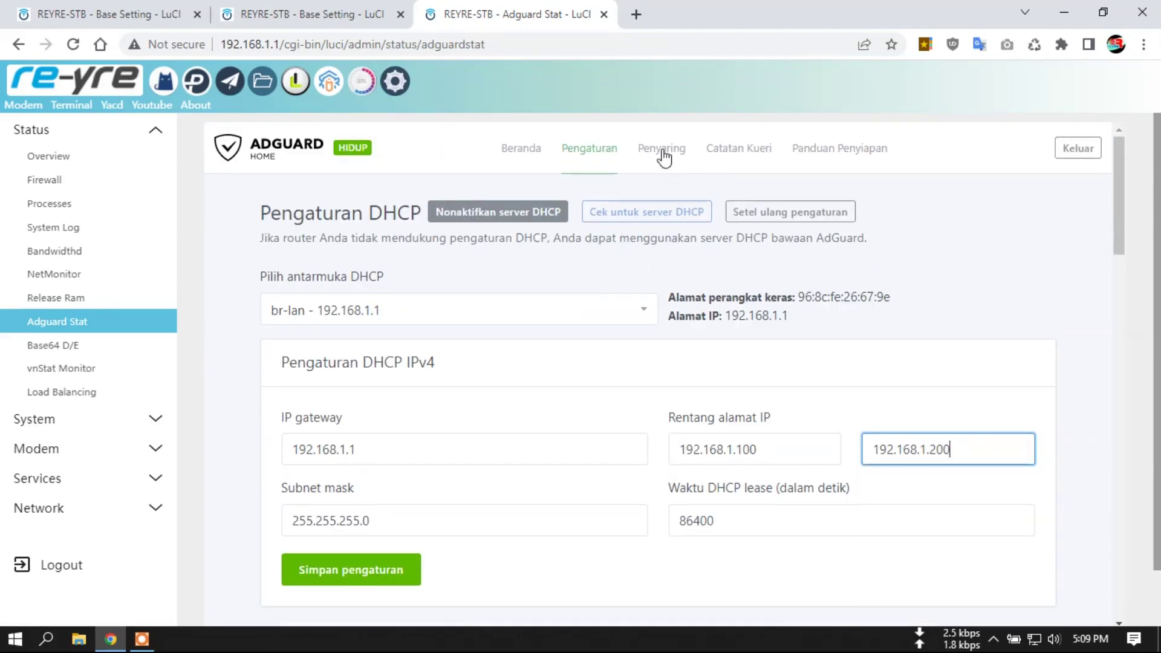
Step: Open the DNS blocklists (Daftar blokir DNS) among the filters and examine the configured lists
{"action": "left_click", "coordinate": [603, 149]}
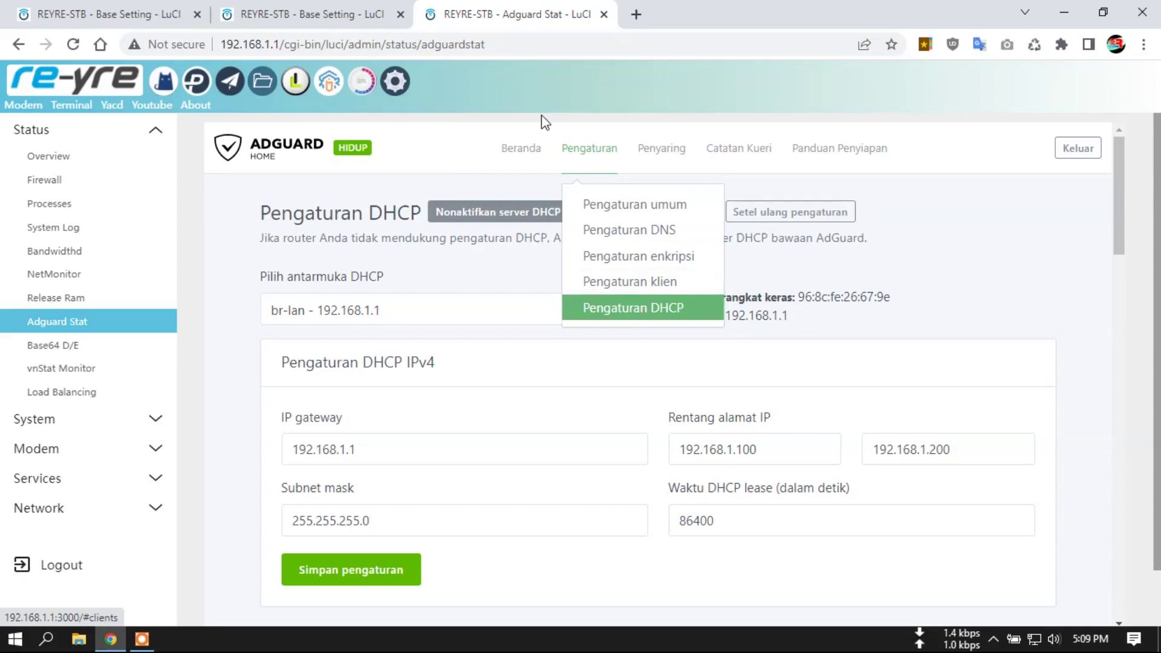
{"action": "left_click", "coordinate": [663, 153]}
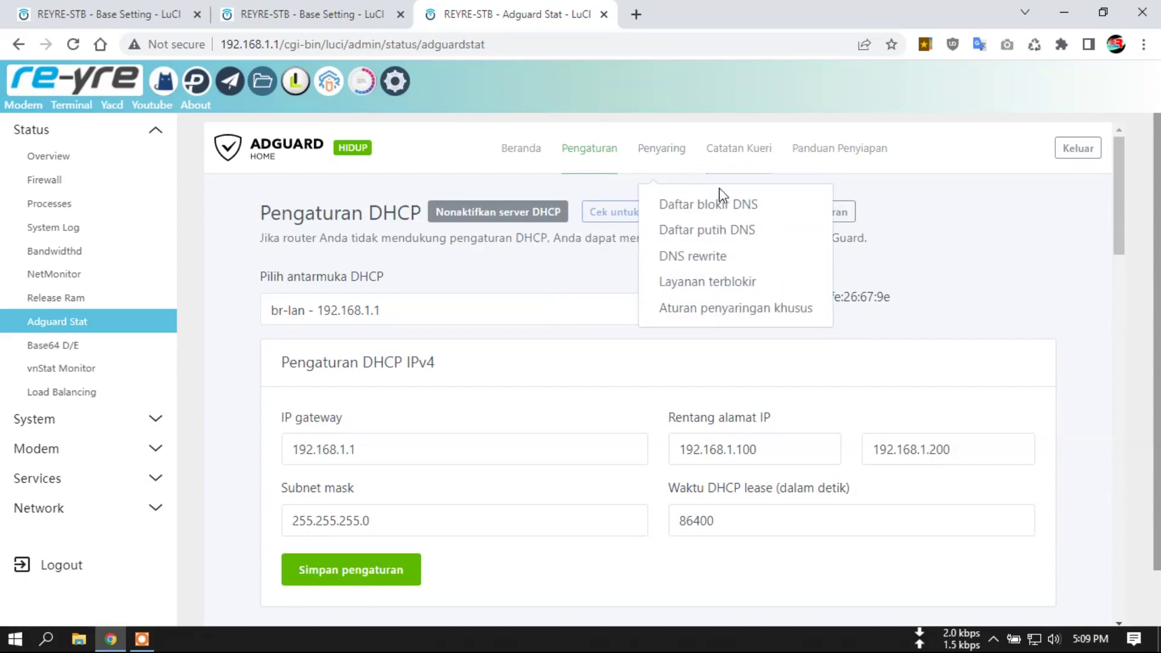
{"action": "left_click", "coordinate": [714, 211]}
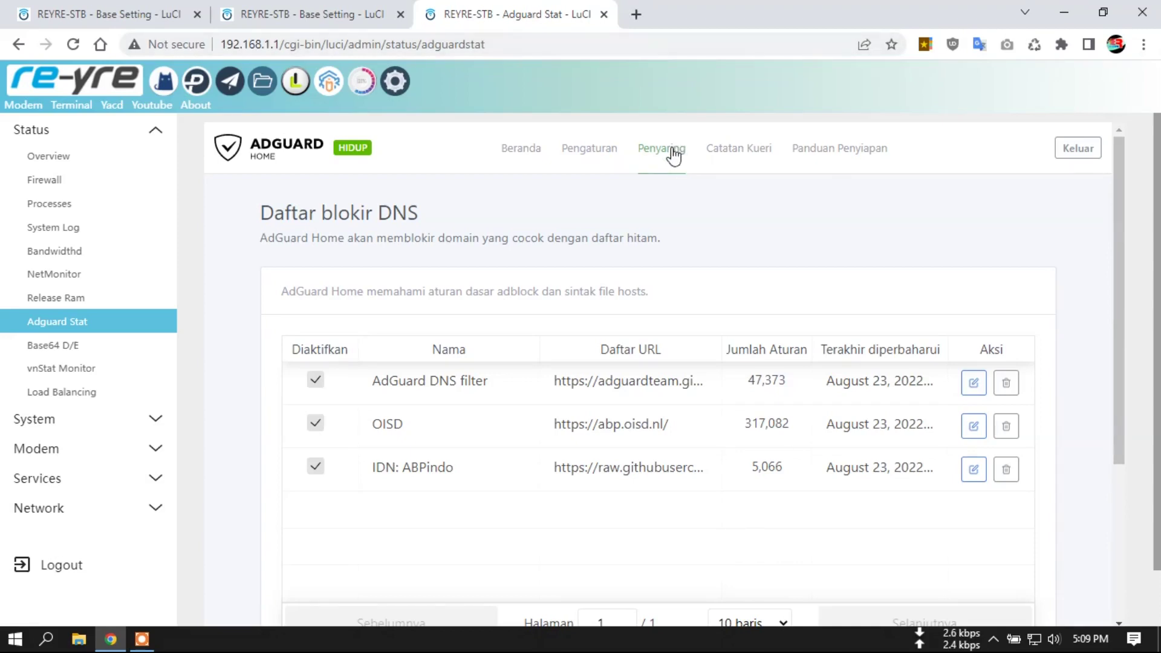
{"action": "scroll", "coordinate": [225, 311], "scroll_direction": "down", "scroll_amount": 4}
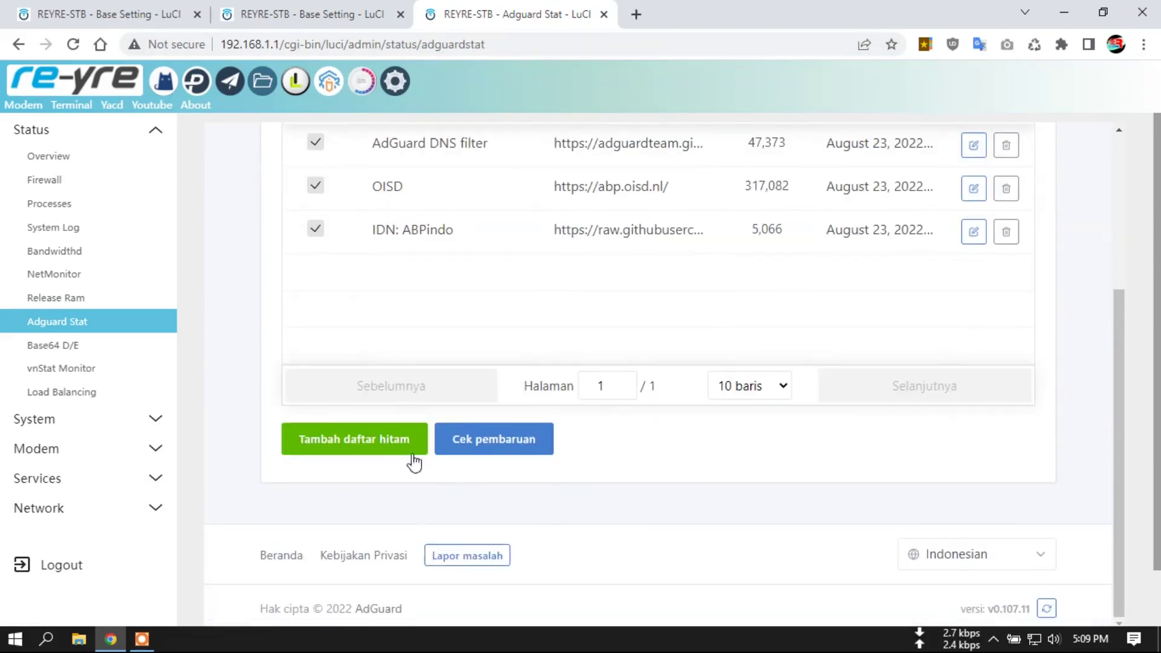
Step: Review the ready-made blocklists and the custom list option for a new blocklist, cancelling without adding any
{"action": "left_click", "coordinate": [361, 440]}
{"action": "left_click", "coordinate": [568, 383]}
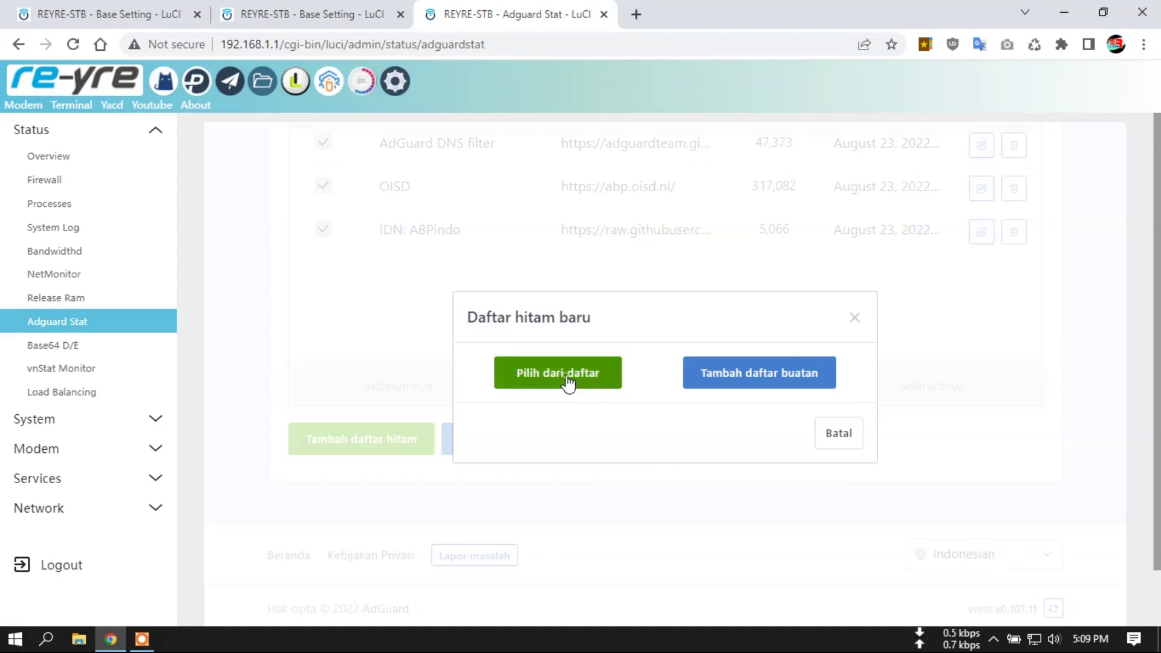
{"action": "scroll", "coordinate": [608, 283], "scroll_direction": "down", "scroll_amount": 15}
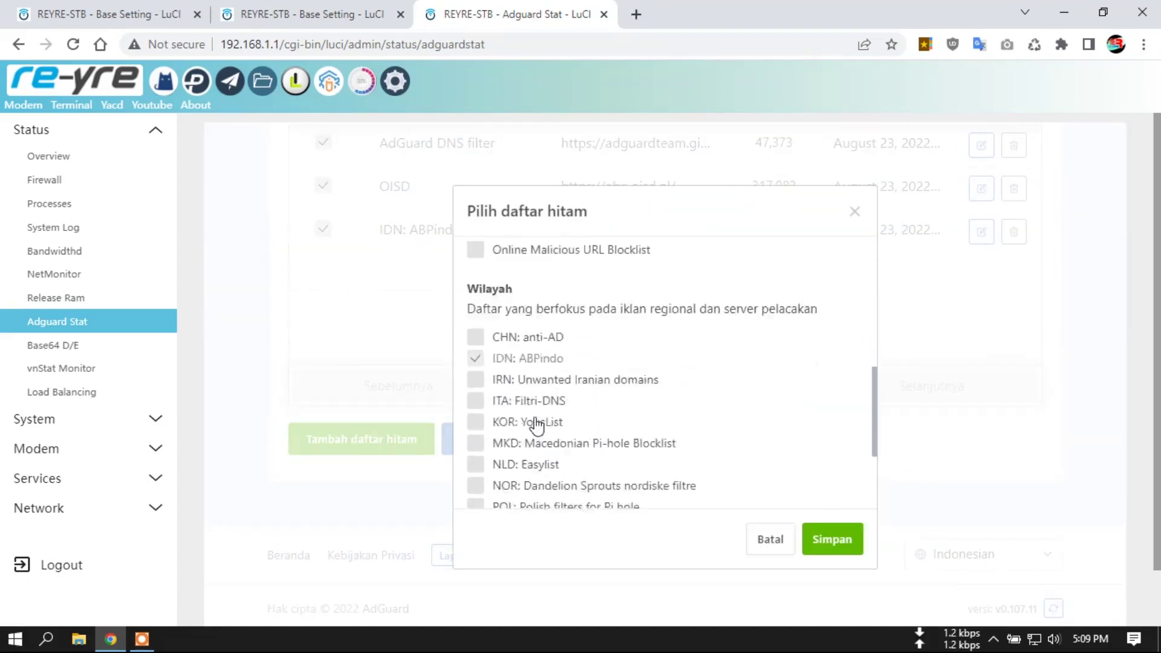
{"action": "left_click", "coordinate": [774, 484]}
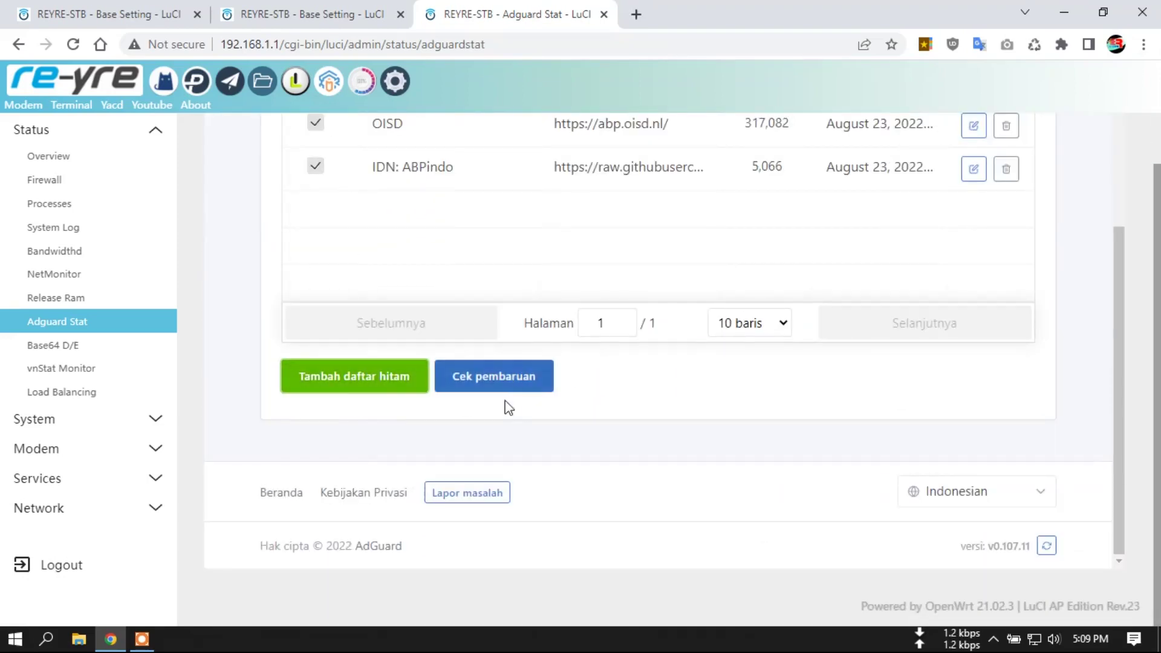
{"action": "left_click", "coordinate": [349, 379]}
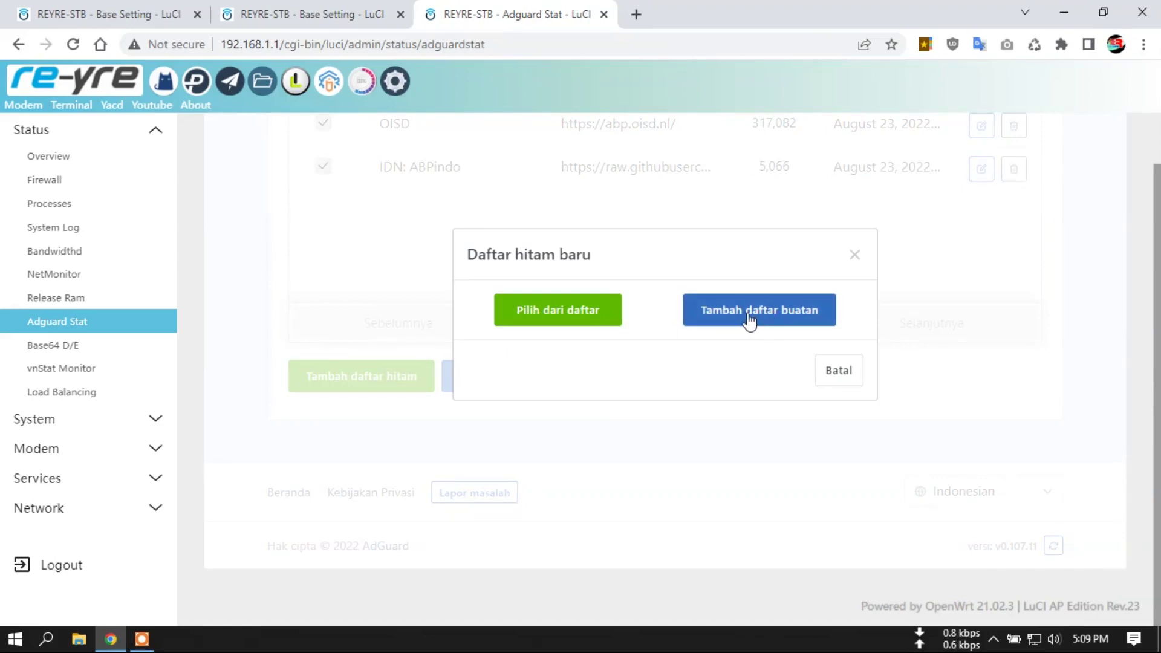
{"action": "left_click", "coordinate": [841, 382]}
{"action": "scroll", "coordinate": [902, 420], "scroll_direction": "up", "scroll_amount": 4}
{"action": "scroll", "coordinate": [896, 413], "scroll_direction": "up", "scroll_amount": 1}
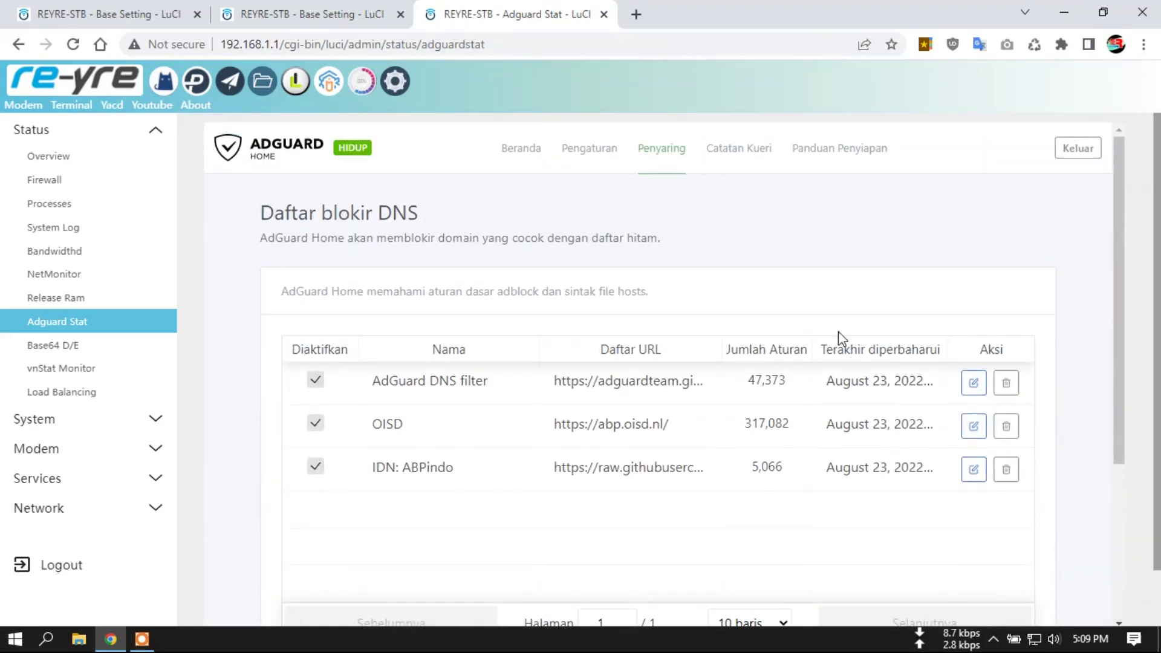
Step: Open the DNS allowlists (Daftar putih DNS) and examine the table and its options for adding and updating lists
{"action": "left_click", "coordinate": [670, 168]}
{"action": "left_click", "coordinate": [716, 230]}
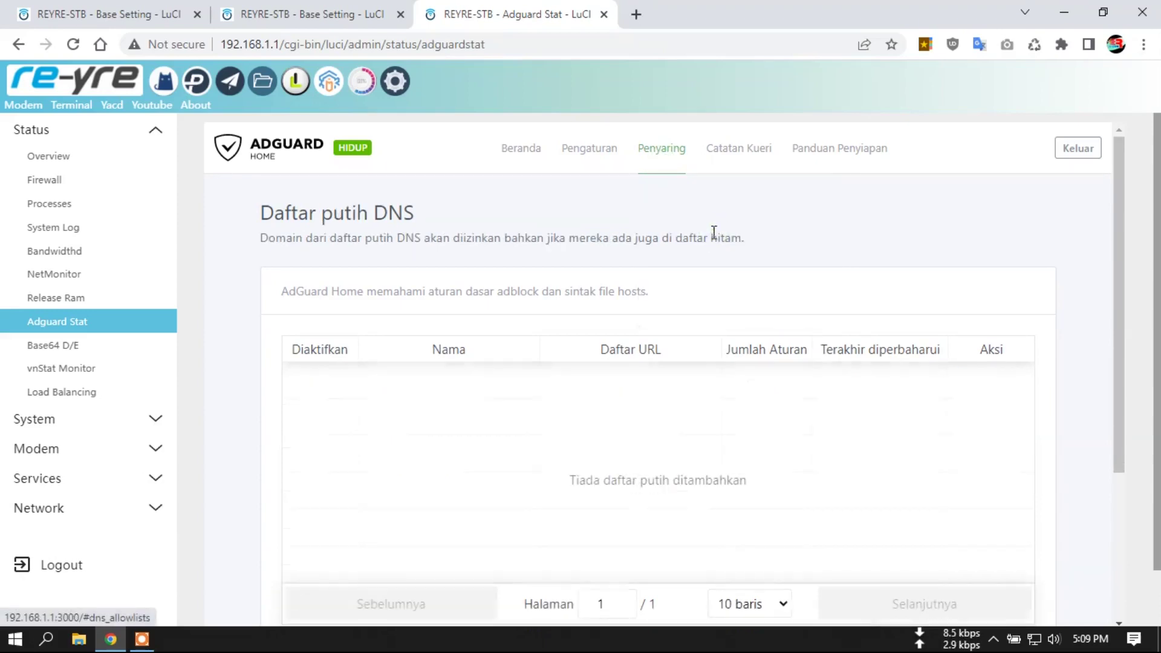
{"action": "scroll", "coordinate": [498, 389], "scroll_direction": "down", "scroll_amount": 5}
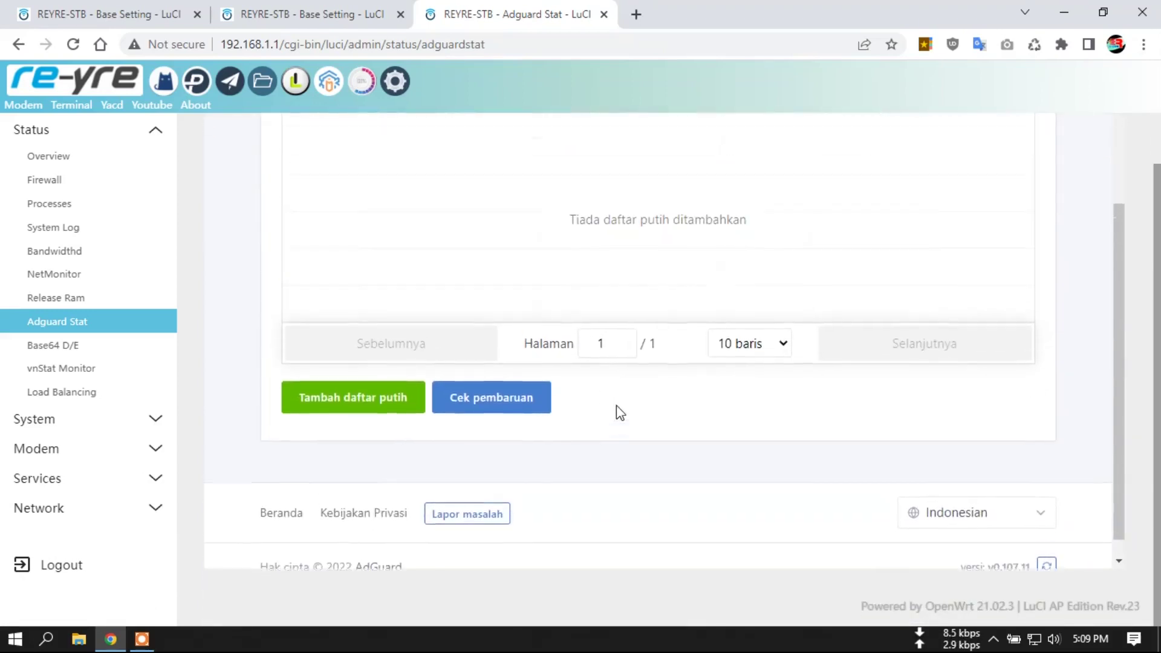
{"action": "scroll", "coordinate": [617, 407], "scroll_direction": "up", "scroll_amount": 4}
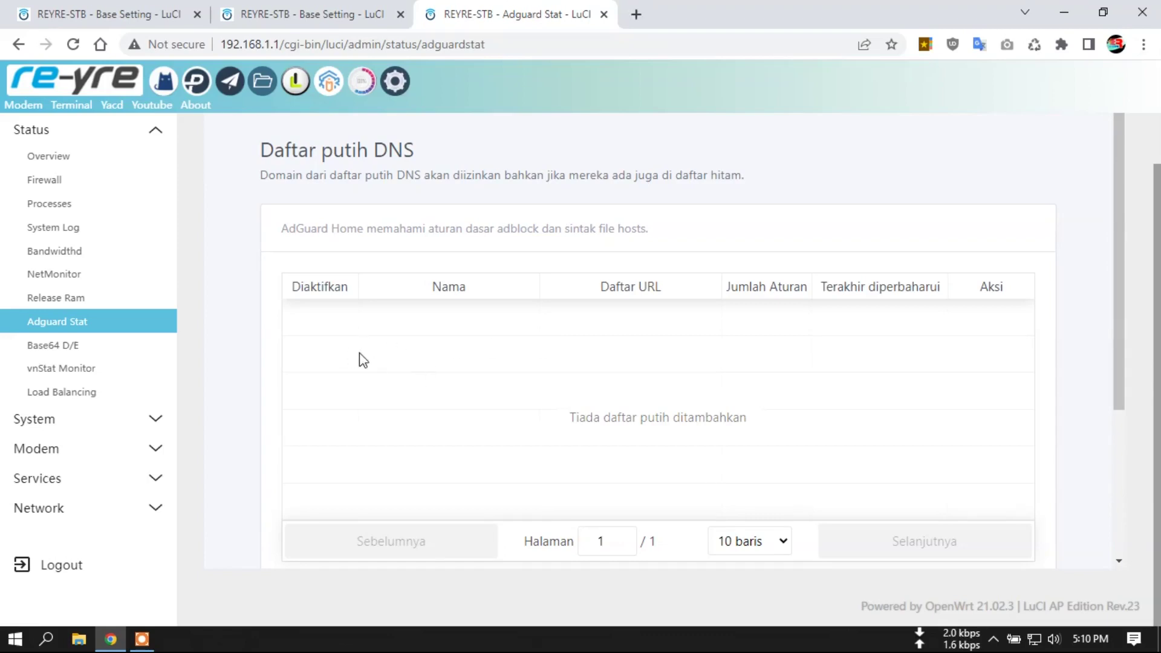
{"action": "scroll", "coordinate": [363, 361], "scroll_direction": "down", "scroll_amount": 3}
{"action": "scroll", "coordinate": [425, 389], "scroll_direction": "up", "scroll_amount": 3}
{"action": "scroll", "coordinate": [430, 385], "scroll_direction": "up", "scroll_amount": 1}
Step: Open the DNS rewrite page and examine its domain and answer table and the option to add a rewrite
{"action": "mouse_move", "coordinate": [646, 162]}
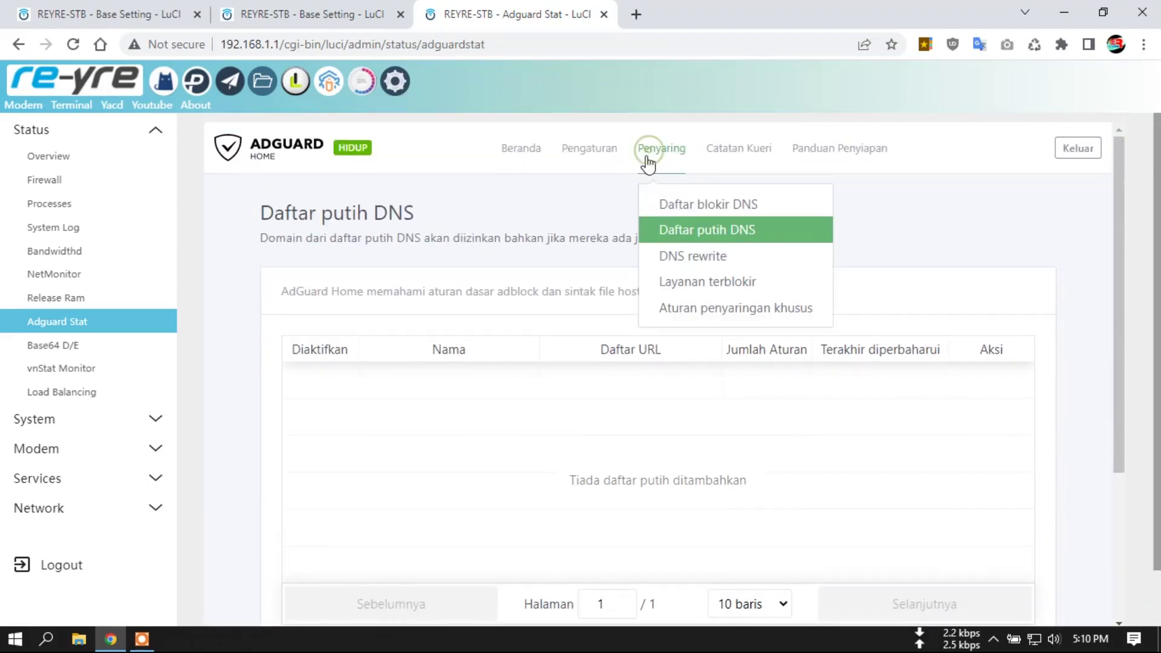
{"action": "left_click", "coordinate": [717, 258]}
{"action": "scroll", "coordinate": [370, 364], "scroll_direction": "down", "scroll_amount": 2}
{"action": "scroll", "coordinate": [370, 366], "scroll_direction": "up", "scroll_amount": 2}
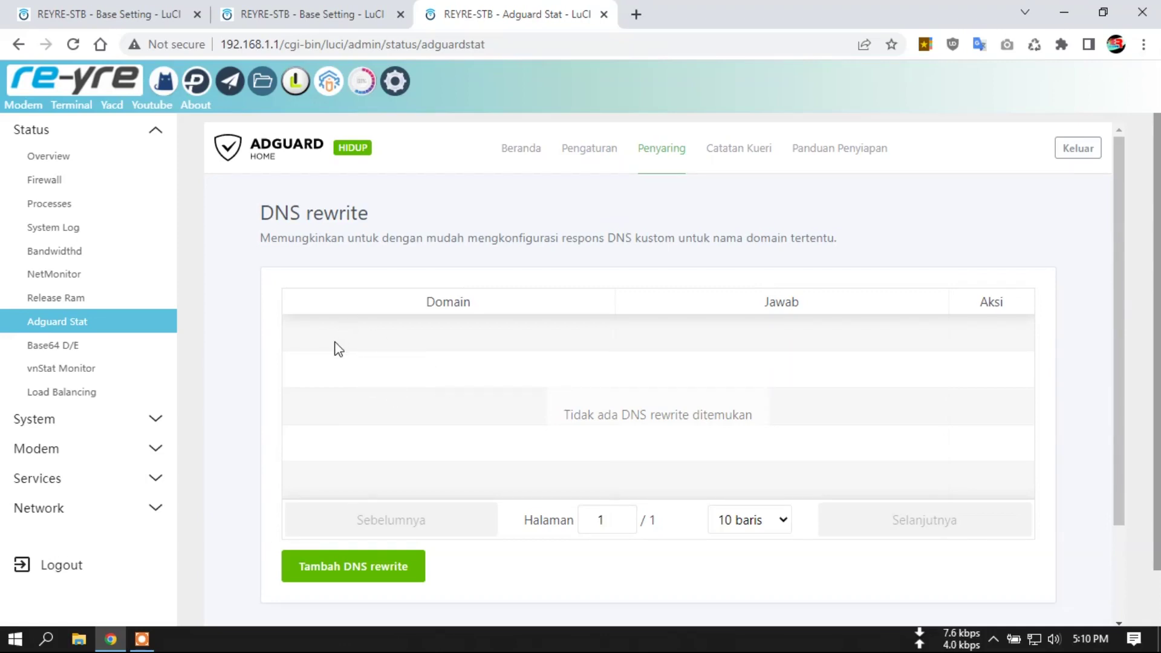
{"action": "scroll", "coordinate": [339, 350], "scroll_direction": "down", "scroll_amount": 2}
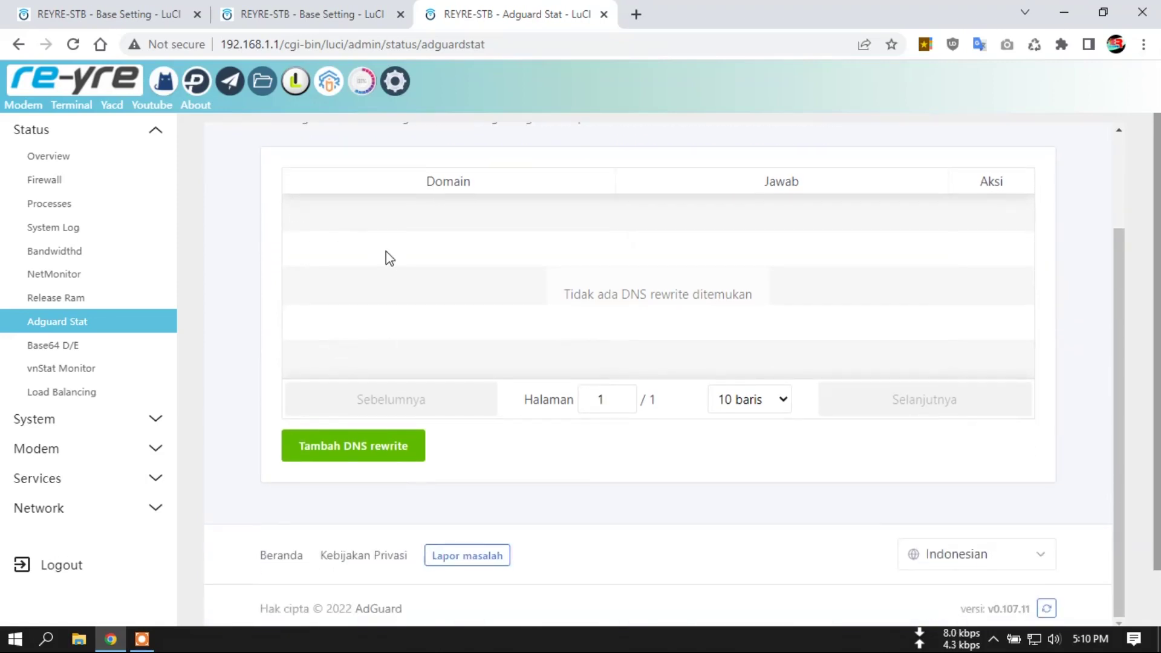
{"action": "scroll", "coordinate": [363, 281], "scroll_direction": "up", "scroll_amount": 2}
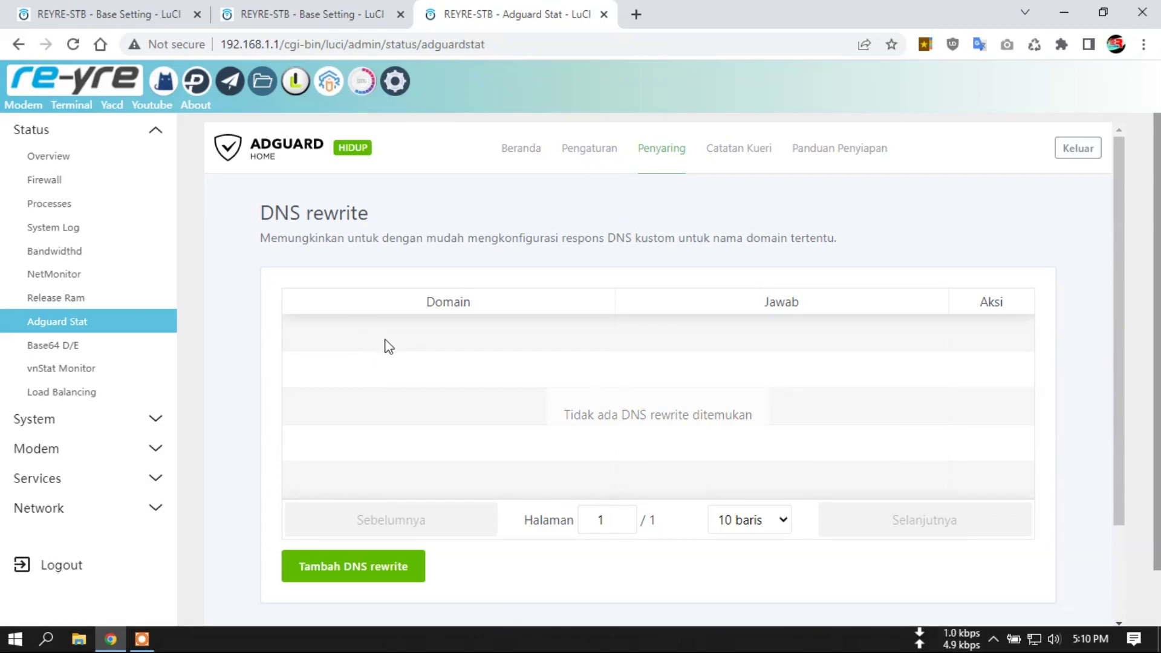
Step: Inspect the DNS rewrite table's domain and answer columns, sorting the entries by answer (Jawab)
{"action": "left_click", "coordinate": [357, 338]}
{"action": "left_click", "coordinate": [790, 306]}
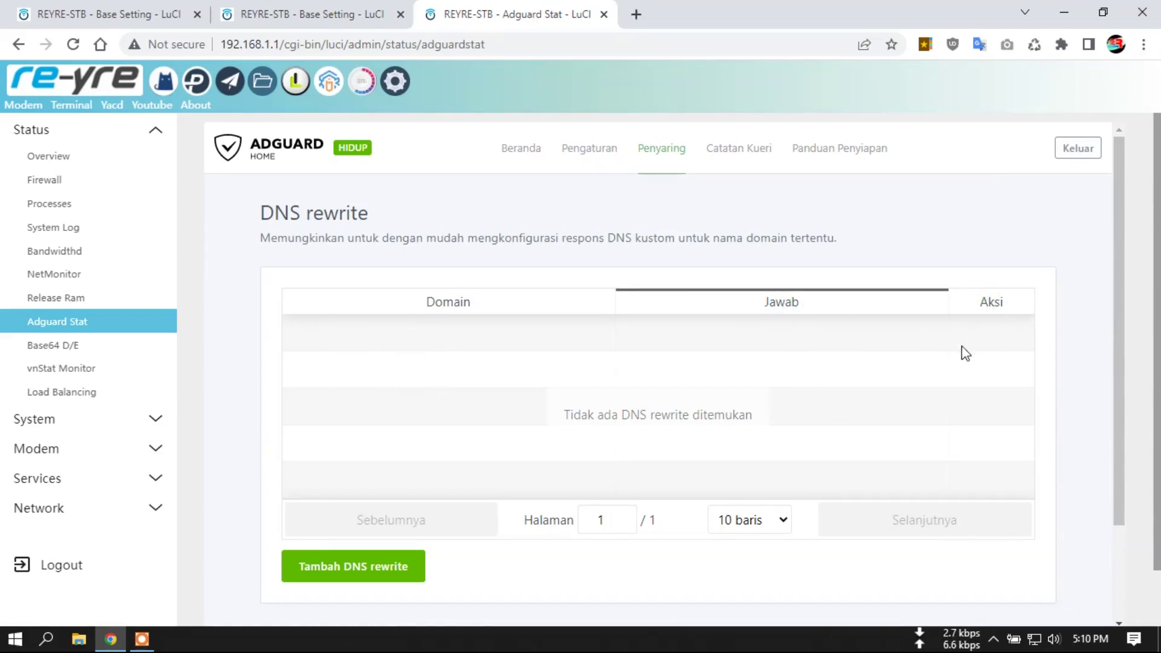
{"action": "left_click", "coordinate": [764, 368]}
Step: Open the blocked services page (Layanan terblokir) among the filters and examine the full list of services that can be blocked
{"action": "left_click", "coordinate": [649, 155]}
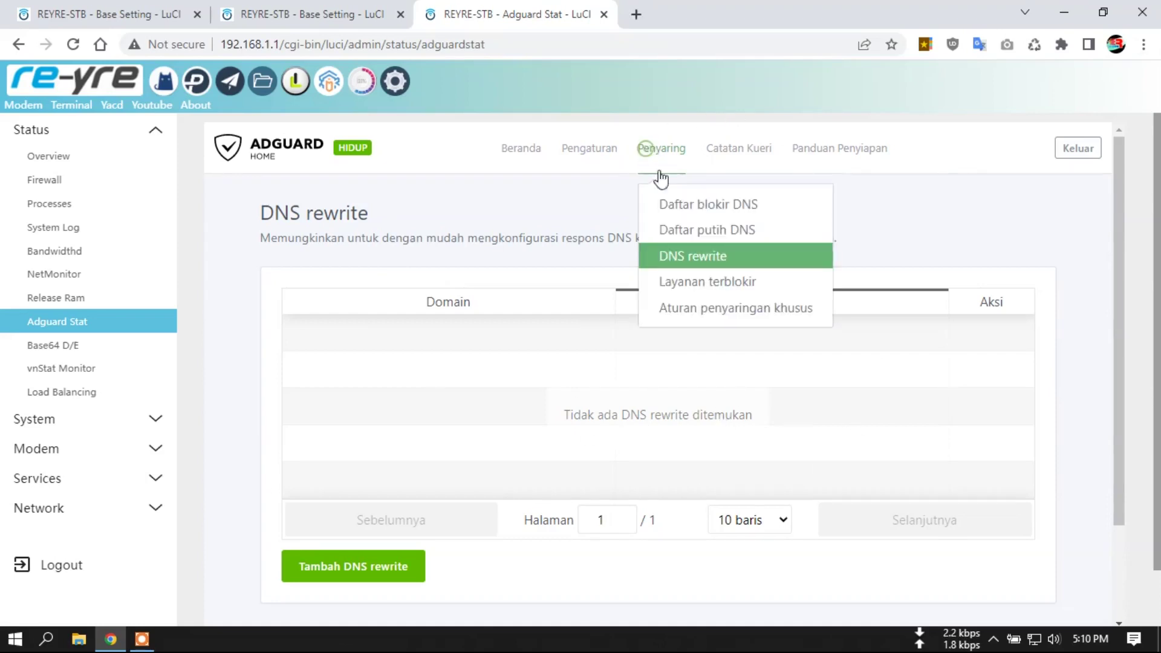
{"action": "left_click", "coordinate": [704, 283]}
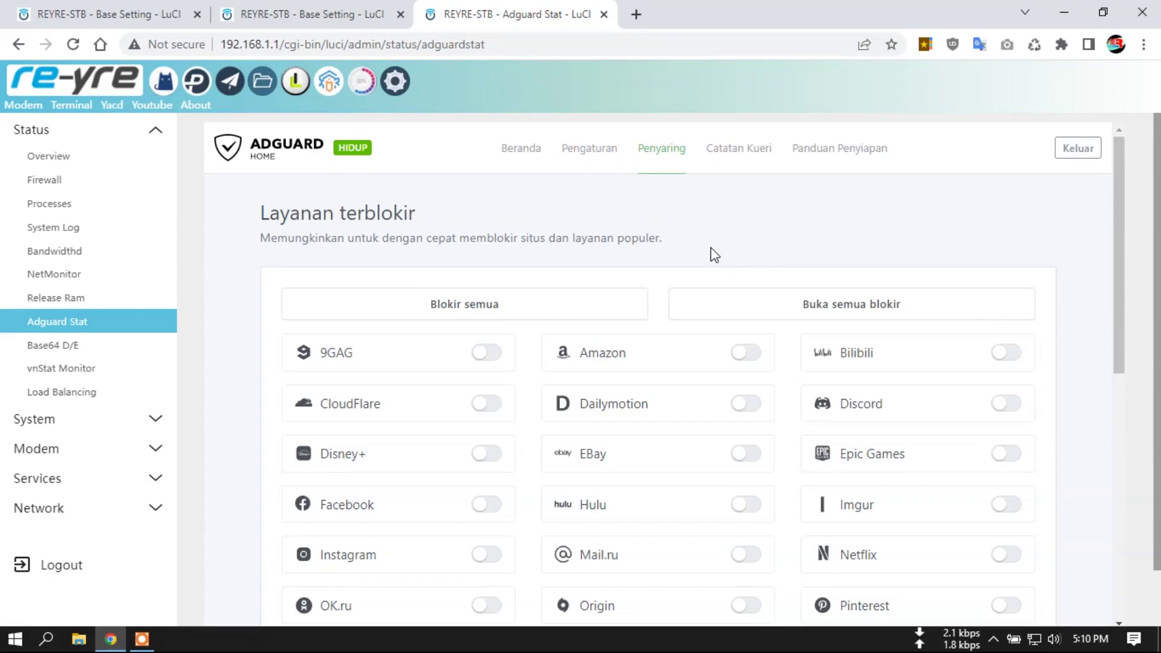
{"action": "scroll", "coordinate": [710, 249], "scroll_direction": "down", "scroll_amount": 8}
{"action": "scroll", "coordinate": [716, 436], "scroll_direction": "up", "scroll_amount": 7}
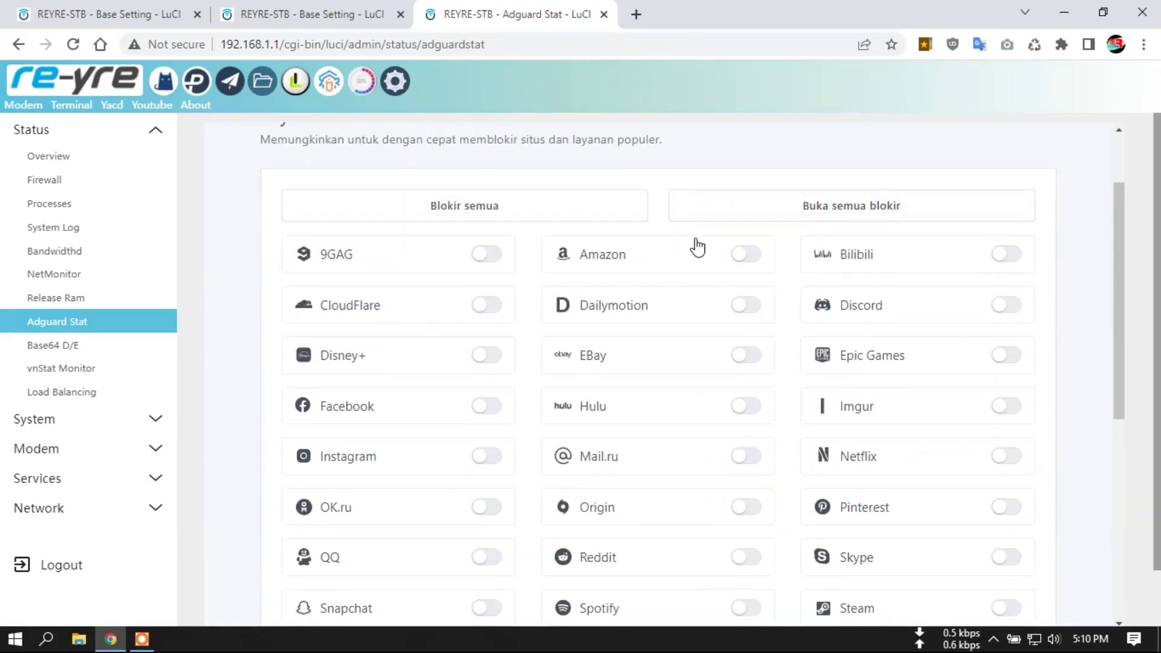
{"action": "scroll", "coordinate": [665, 260], "scroll_direction": "up", "scroll_amount": 2}
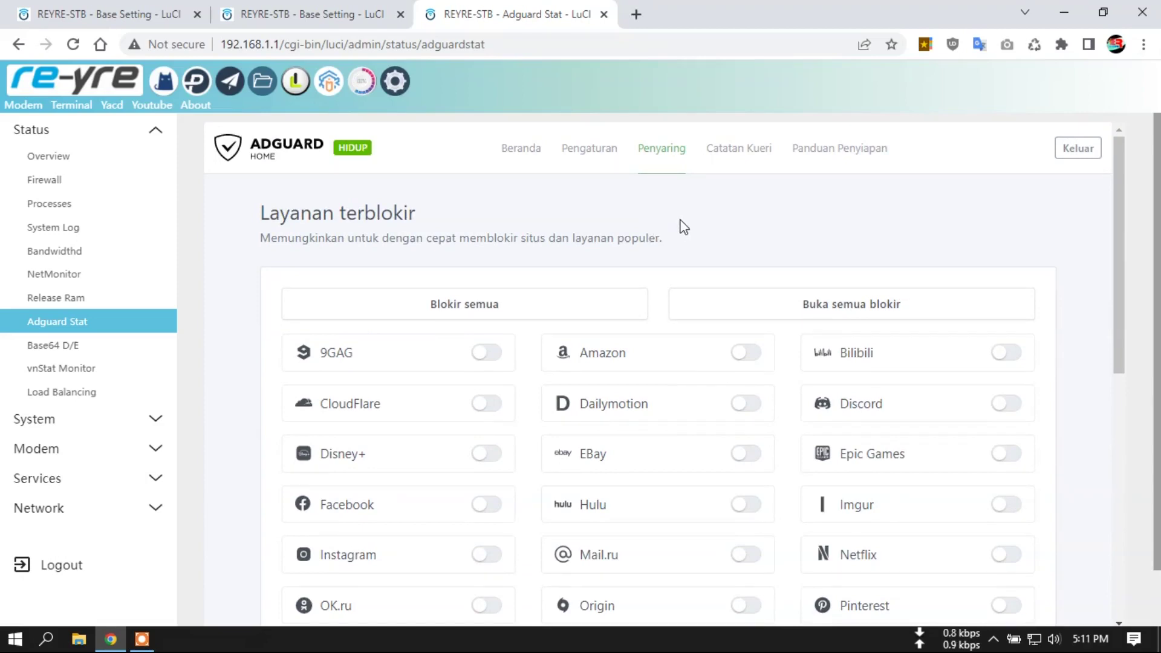
{"action": "scroll", "coordinate": [682, 230], "scroll_direction": "down", "scroll_amount": 8}
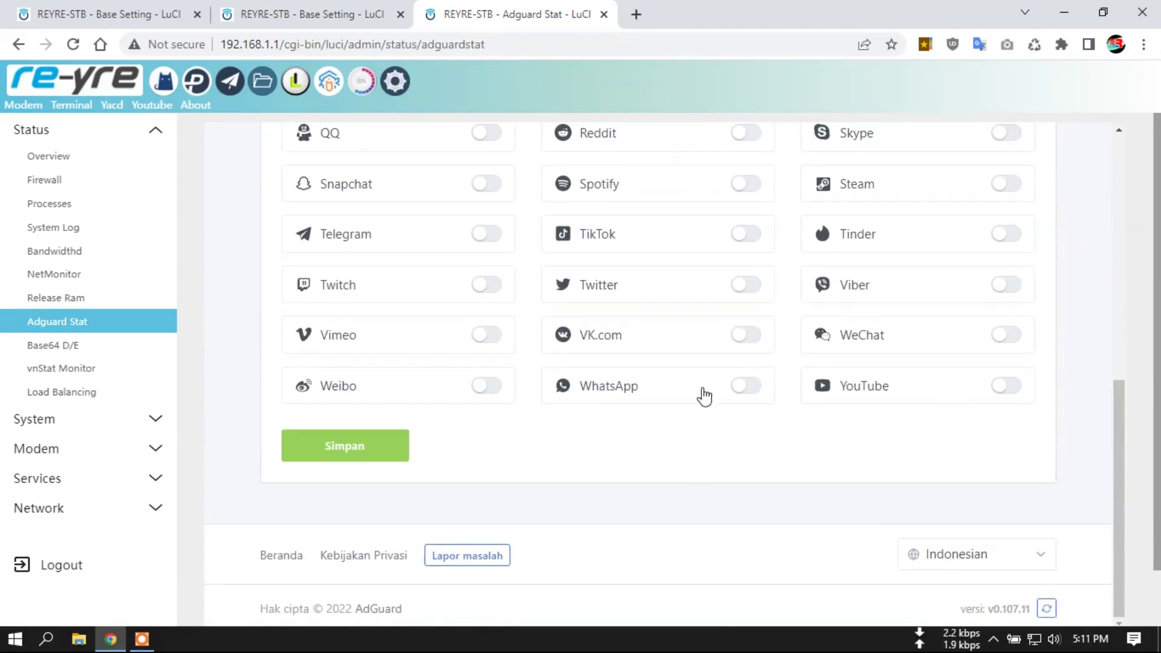
Step: Try switching on the block for YouTube among the blocked services and switch it off again
{"action": "left_click", "coordinate": [1005, 384]}
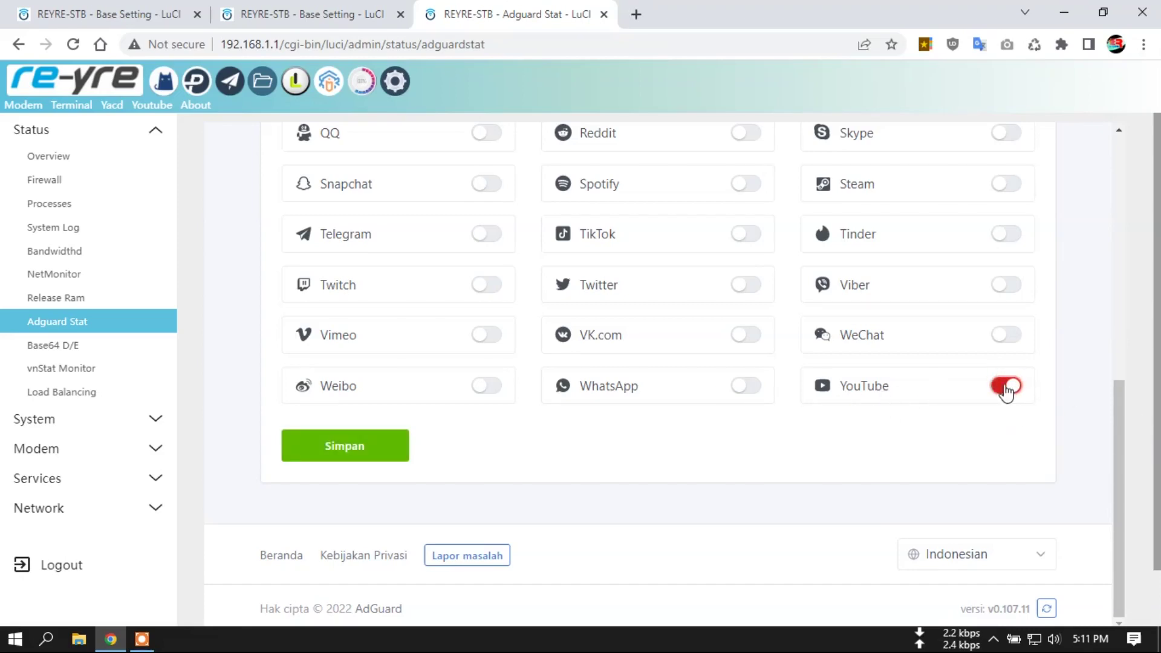
{"action": "left_click", "coordinate": [338, 447]}
{"action": "left_click", "coordinate": [1008, 386]}
{"action": "scroll", "coordinate": [1099, 460], "scroll_direction": "down", "scroll_amount": 1}
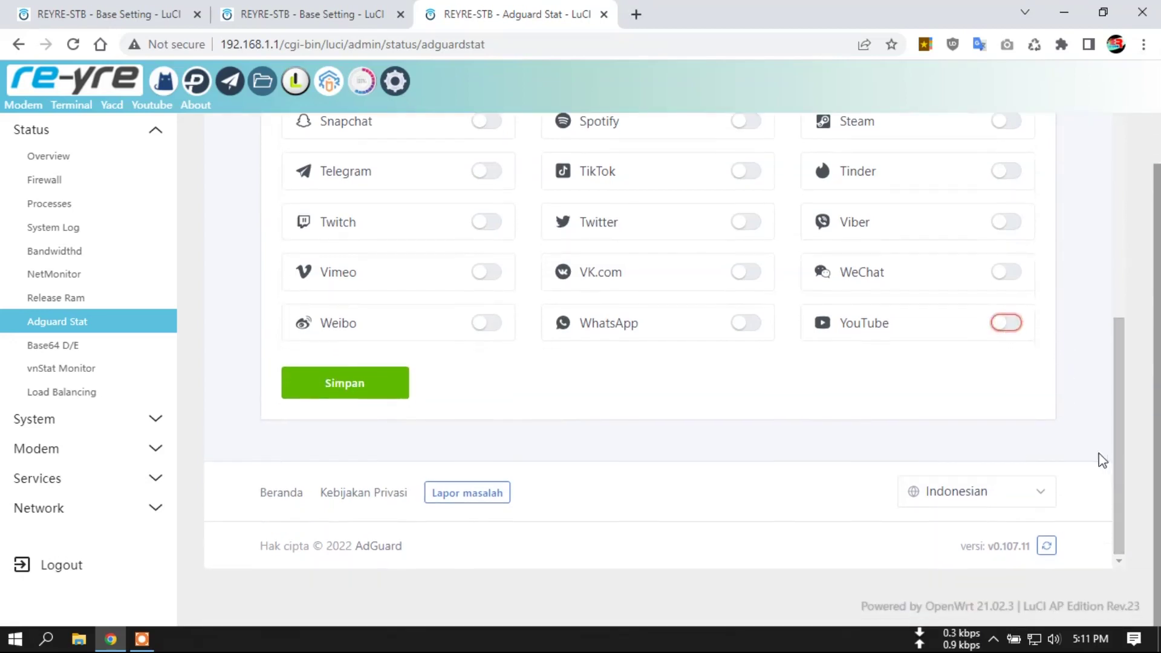
Step: Open the custom filtering rules page (Aturan penyaringan khusus) and examine its text area for entering one rule per line
{"action": "scroll", "coordinate": [1089, 454], "scroll_direction": "up", "scroll_amount": 6}
{"action": "scroll", "coordinate": [617, 314], "scroll_direction": "up", "scroll_amount": 2}
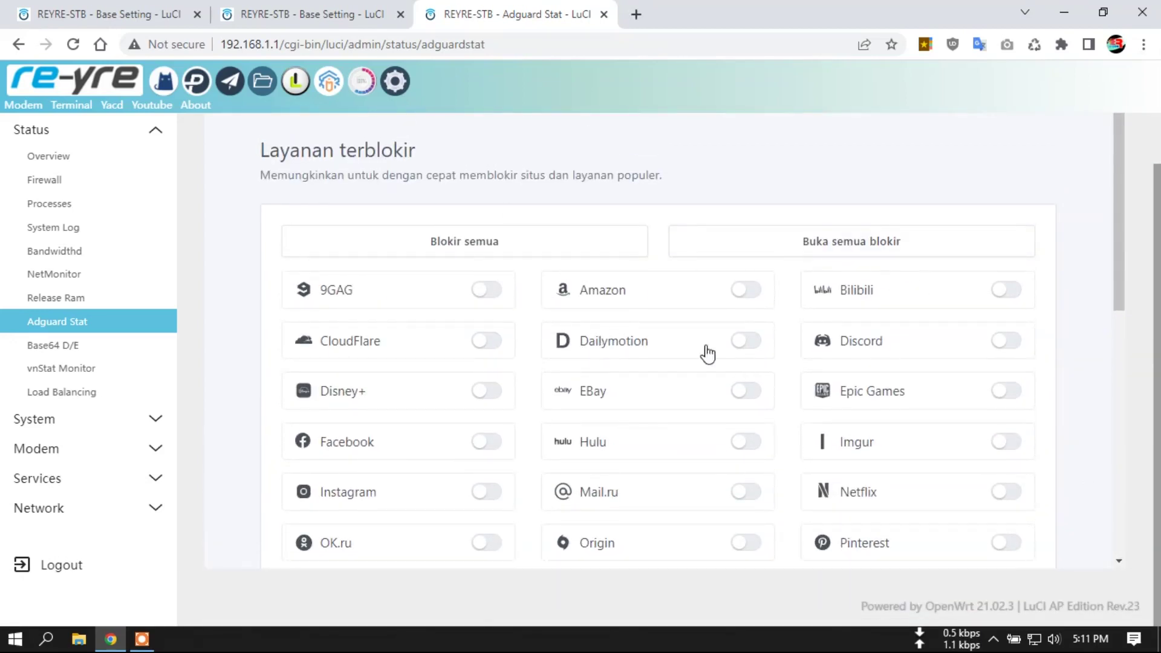
{"action": "scroll", "coordinate": [666, 290], "scroll_direction": "up", "scroll_amount": 1}
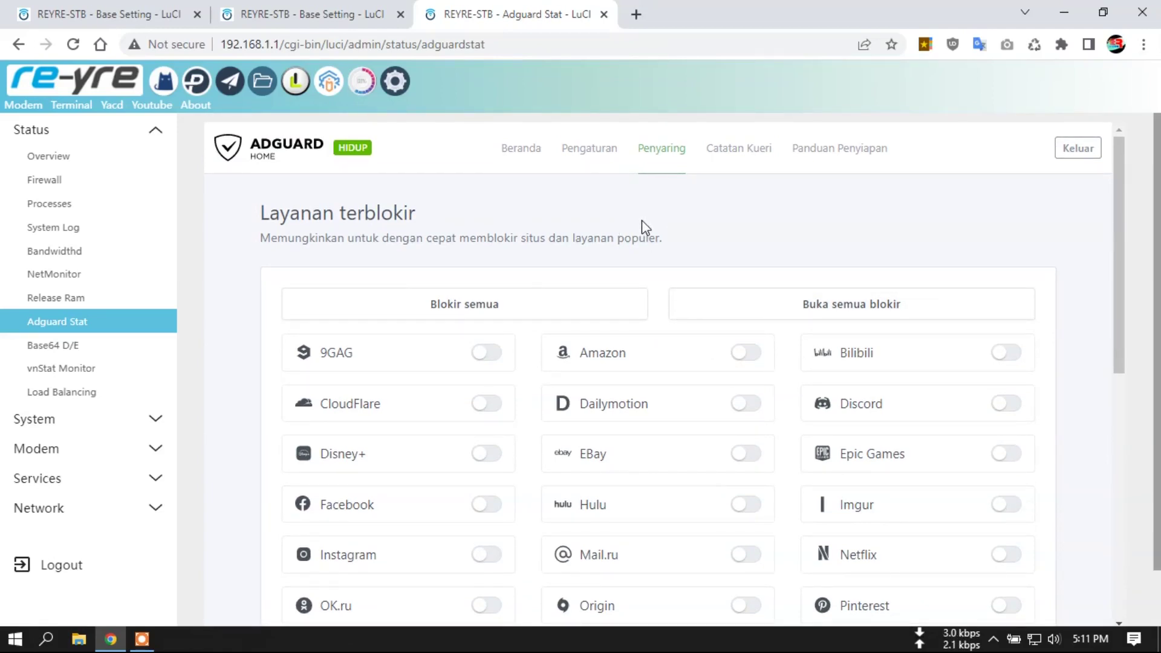
{"action": "mouse_move", "coordinate": [663, 161]}
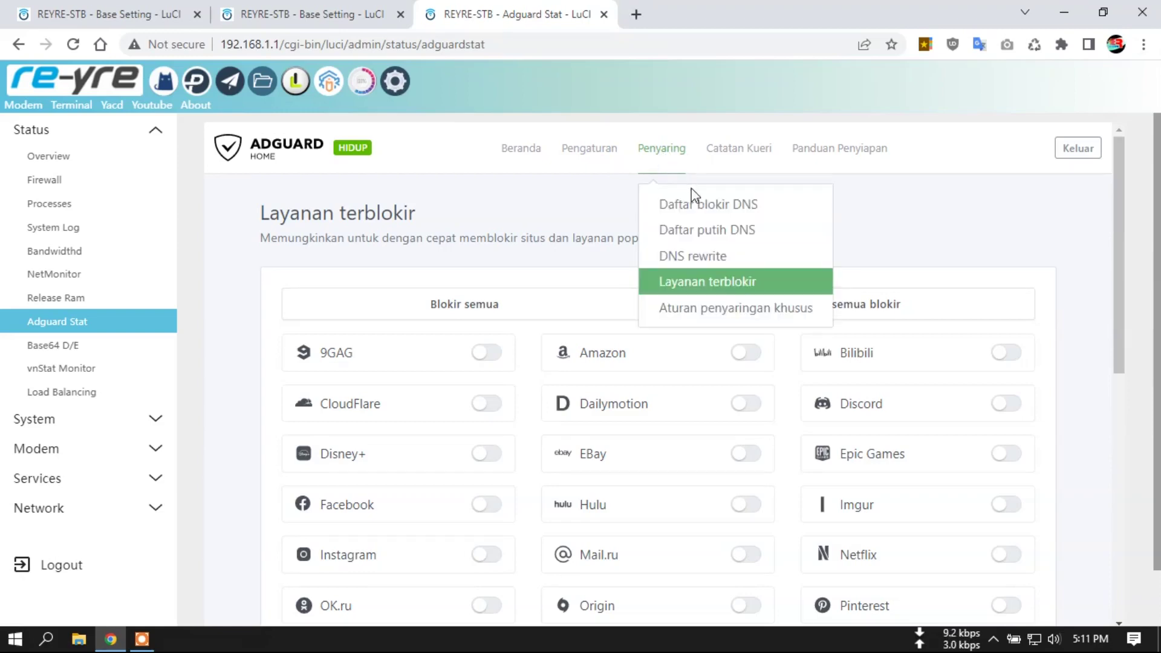
{"action": "left_click", "coordinate": [720, 312]}
{"action": "scroll", "coordinate": [693, 363], "scroll_direction": "down", "scroll_amount": 1}
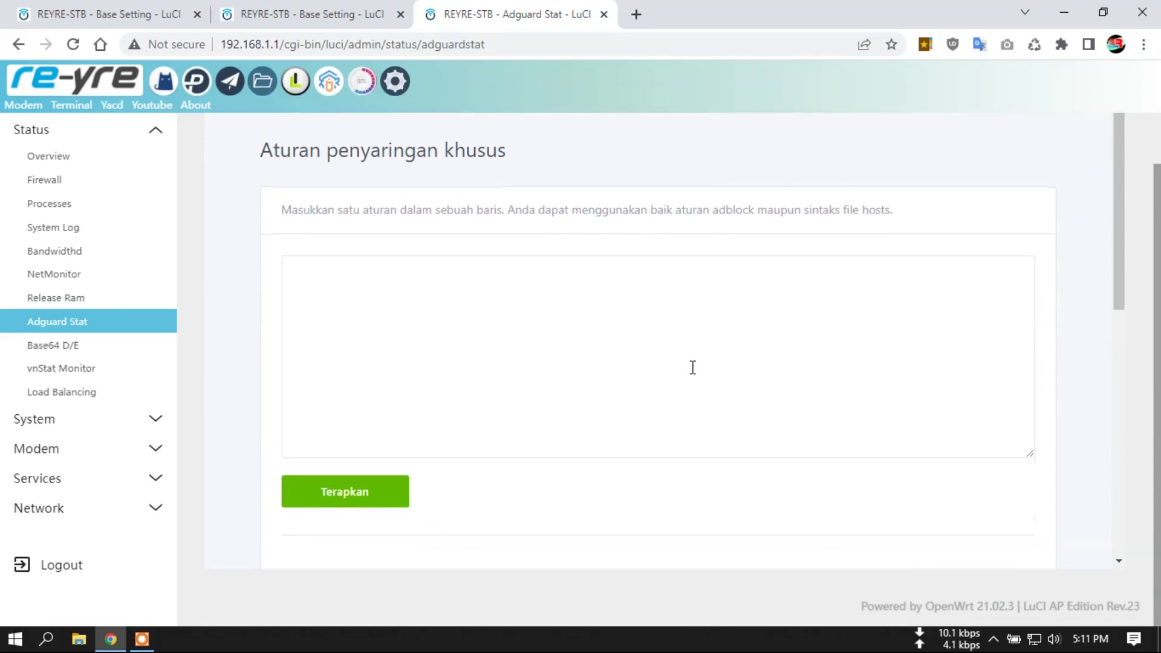
{"action": "left_click", "coordinate": [338, 291]}
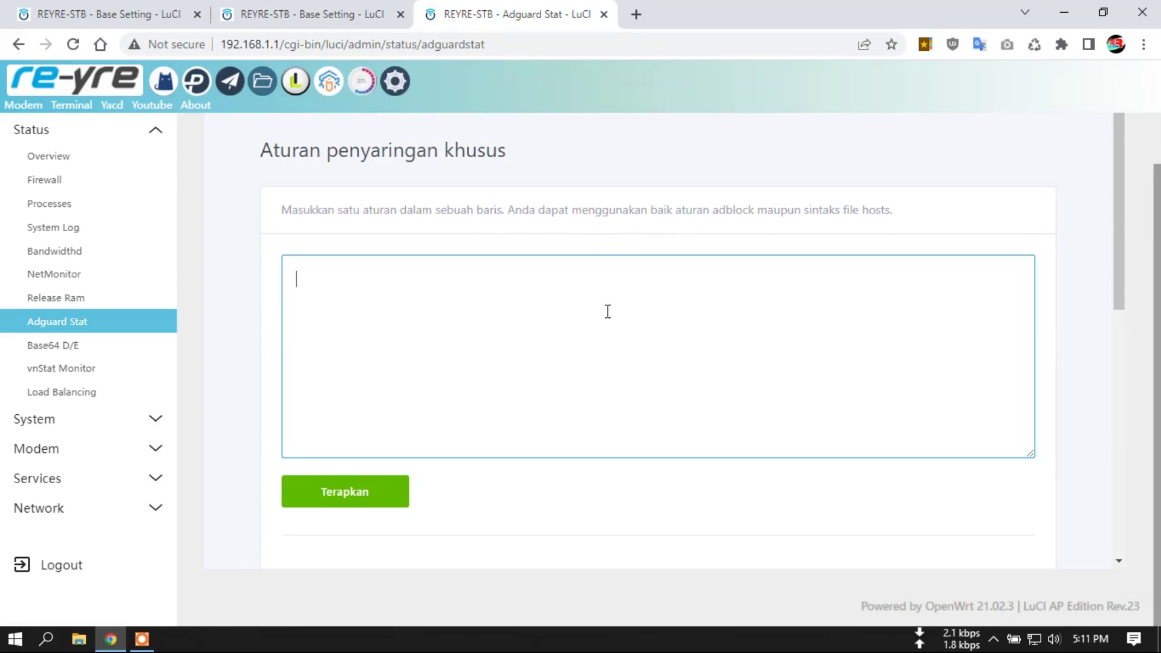
{"action": "scroll", "coordinate": [608, 311], "scroll_direction": "up", "scroll_amount": 1}
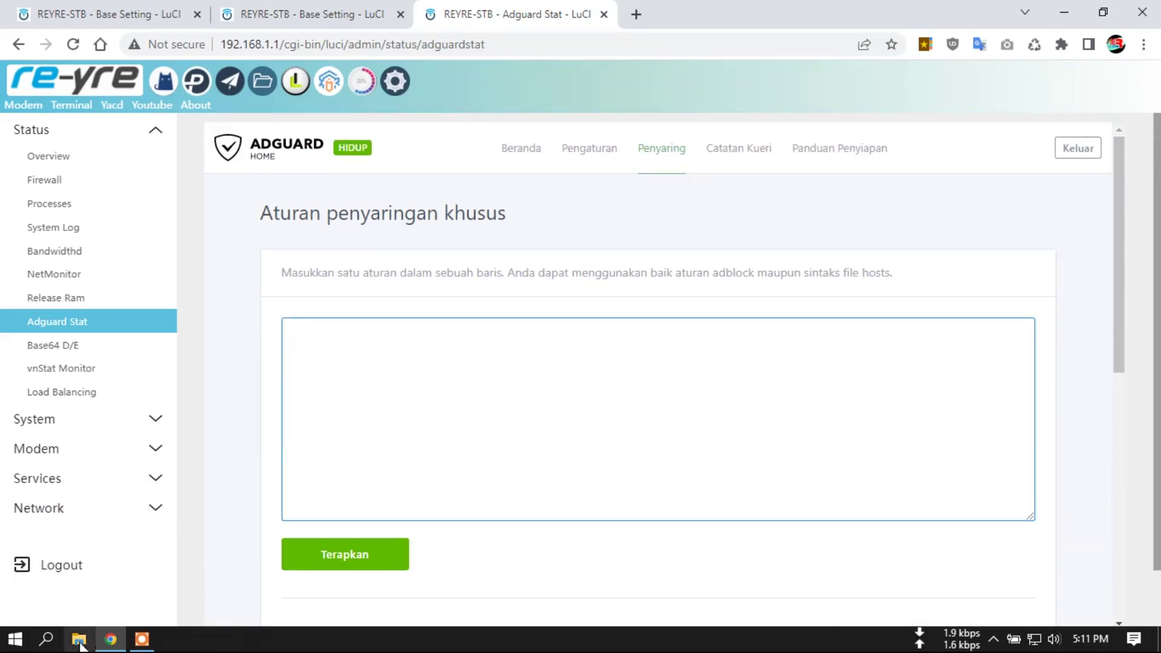
Step: Open the client settings (Pengaturan klien) and examine the persistent clients table and the runtime clients with their addresses and names
{"action": "left_click", "coordinate": [605, 152]}
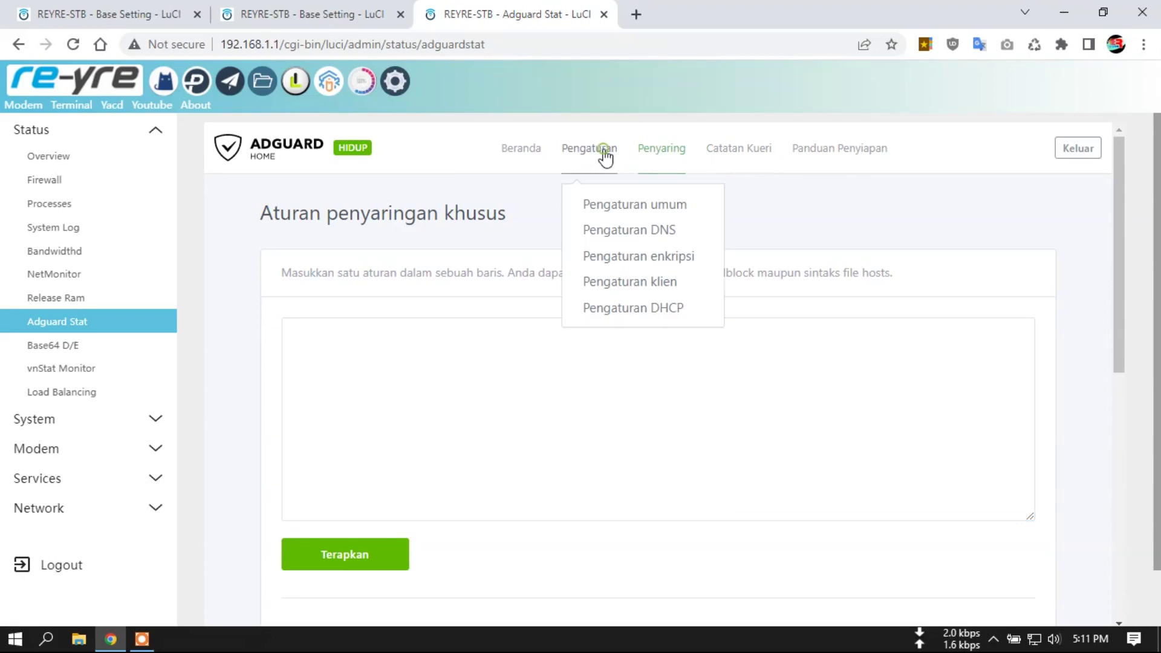
{"action": "left_click", "coordinate": [641, 291]}
{"action": "scroll", "coordinate": [1015, 437], "scroll_direction": "down", "scroll_amount": 8}
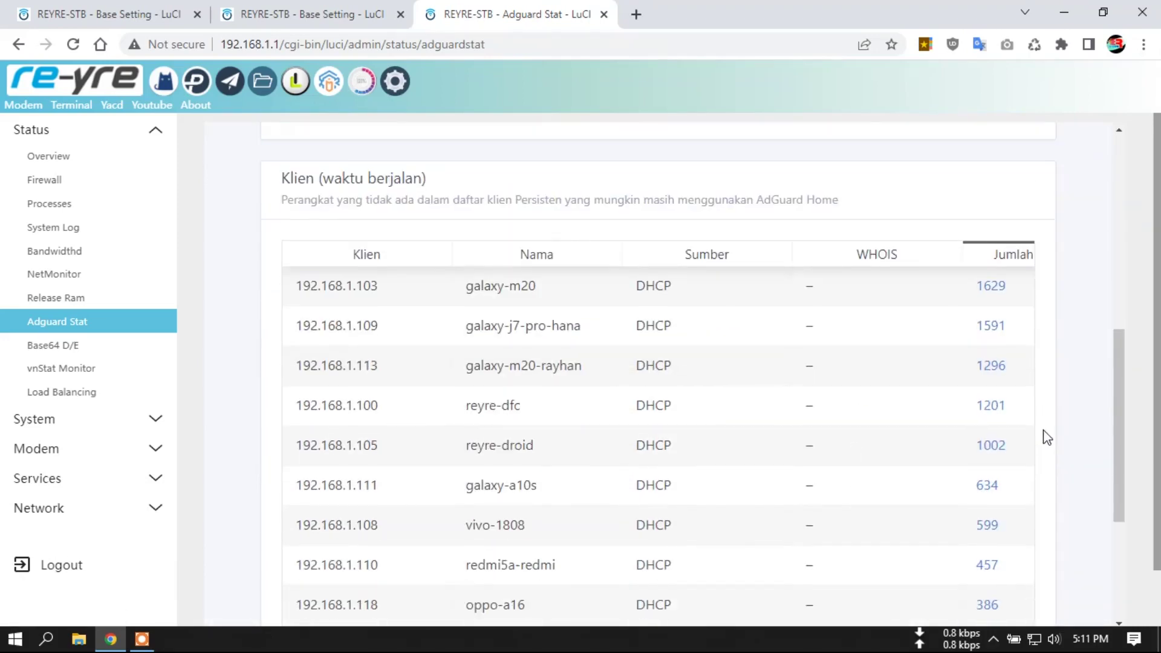
{"action": "scroll", "coordinate": [521, 390], "scroll_direction": "down", "scroll_amount": 5}
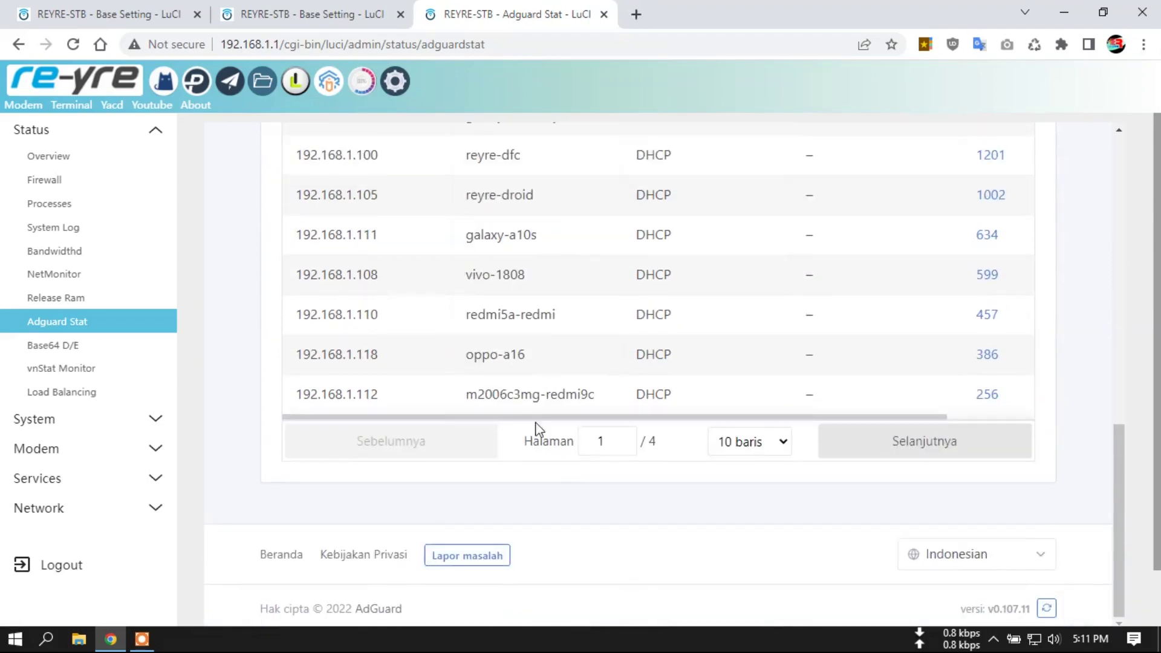
{"action": "scroll", "coordinate": [487, 411], "scroll_direction": "up", "scroll_amount": 3}
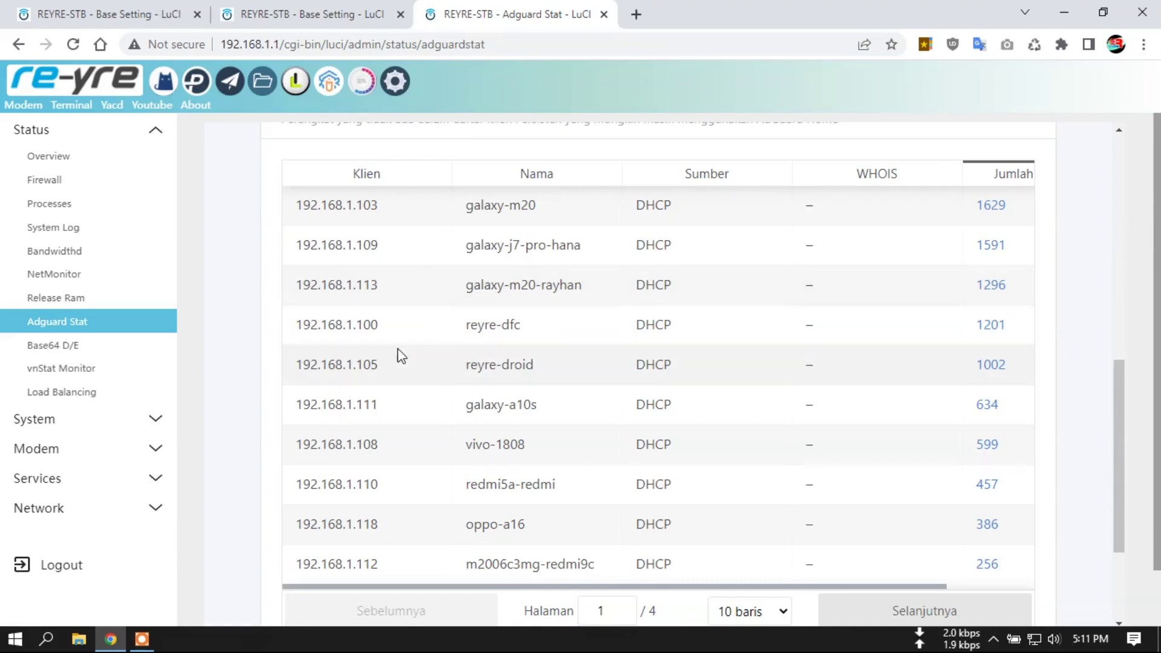
{"action": "scroll", "coordinate": [403, 360], "scroll_direction": "up", "scroll_amount": 7}
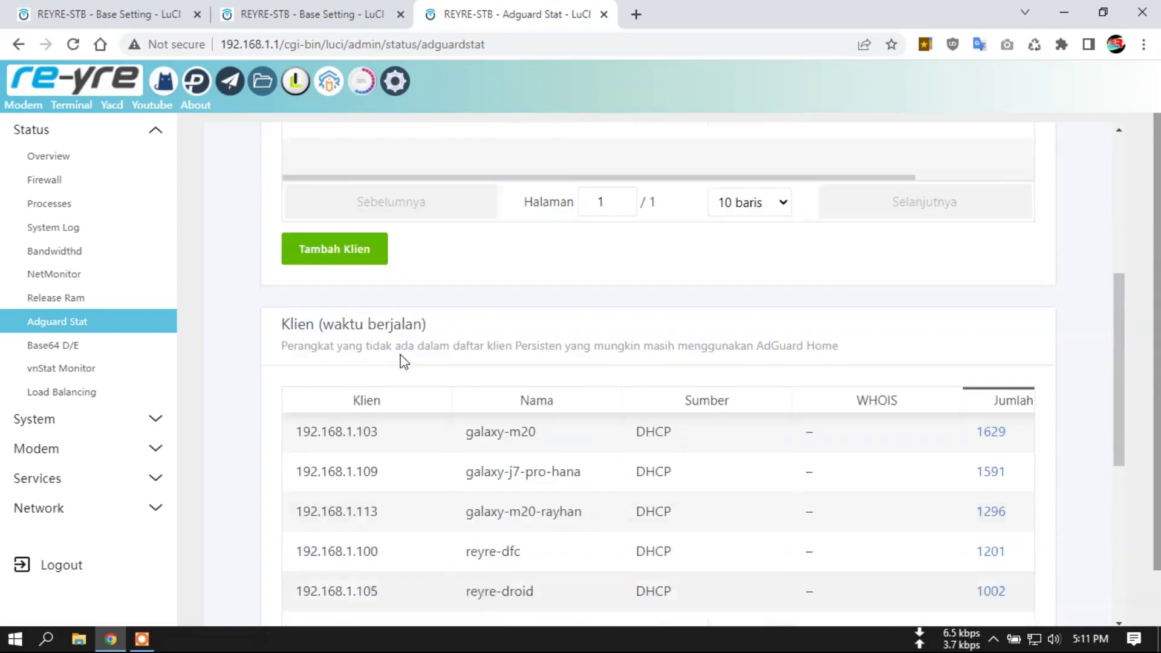
{"action": "scroll", "coordinate": [441, 387], "scroll_direction": "down", "scroll_amount": 4}
{"action": "scroll", "coordinate": [455, 414], "scroll_direction": "up", "scroll_amount": 7}
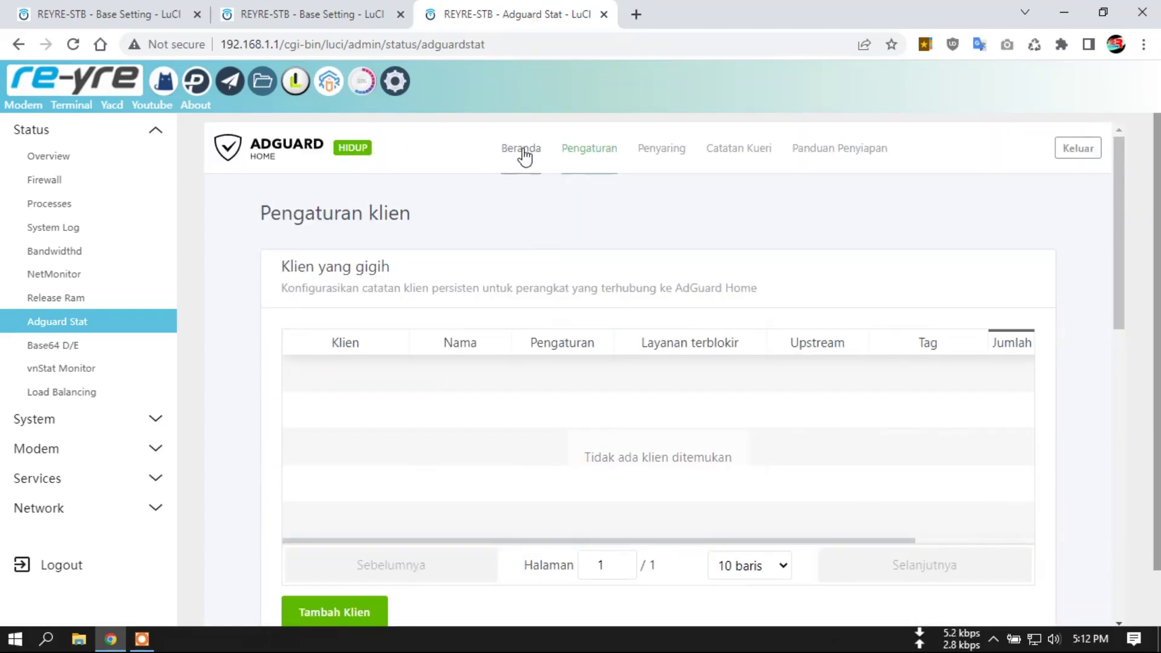
Step: Open the DHCP settings and examine the DHCP leases, checking the MAC address and host name of the device at 192.168.1.108
{"action": "left_click", "coordinate": [578, 151]}
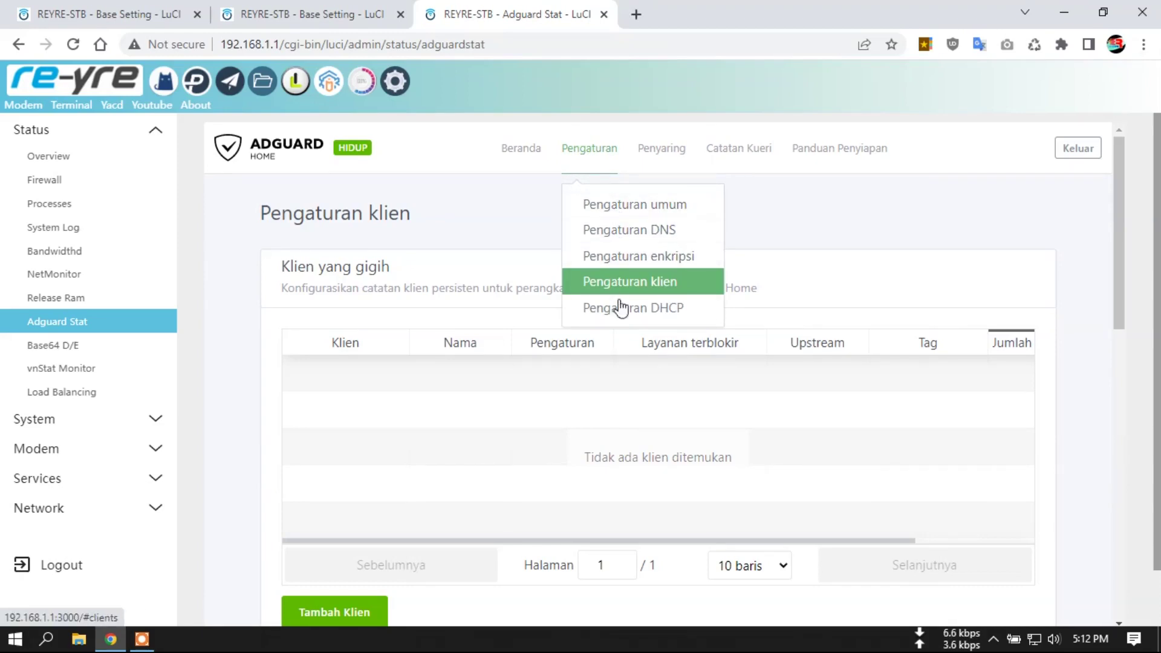
{"action": "left_click", "coordinate": [636, 312]}
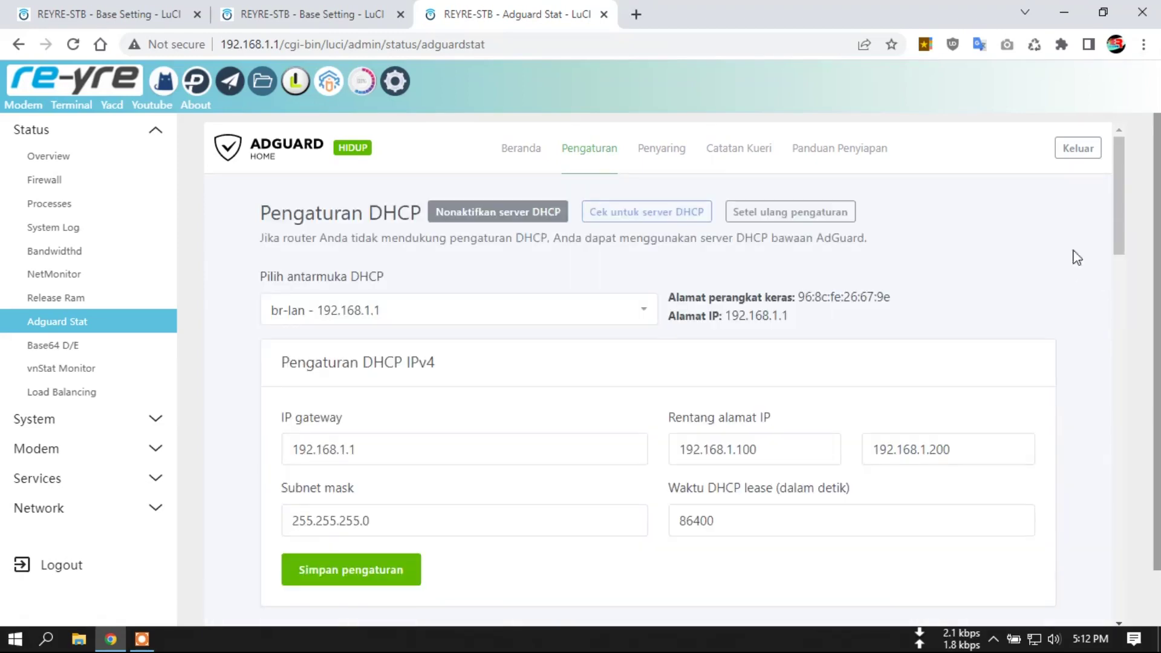
{"action": "left_click_drag", "start_coordinate": [1119, 199], "coordinate": [891, 477]}
{"action": "scroll", "coordinate": [519, 408], "scroll_direction": "up", "scroll_amount": 3}
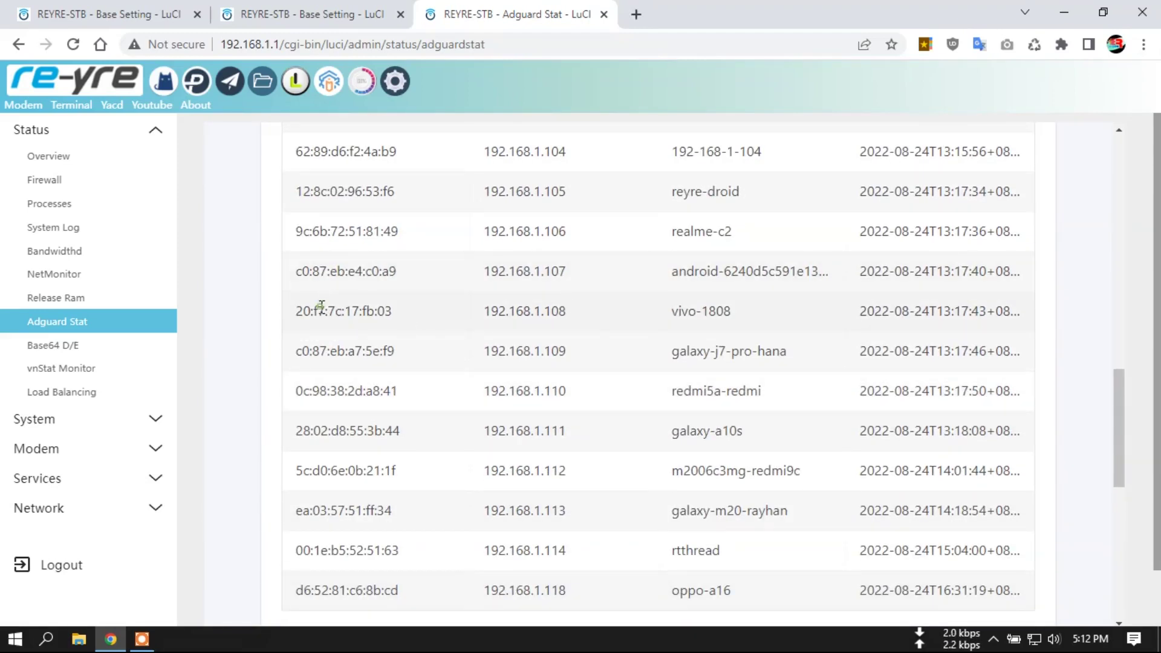
{"action": "double_click", "coordinate": [322, 306]}
{"action": "double_click", "coordinate": [720, 311]}
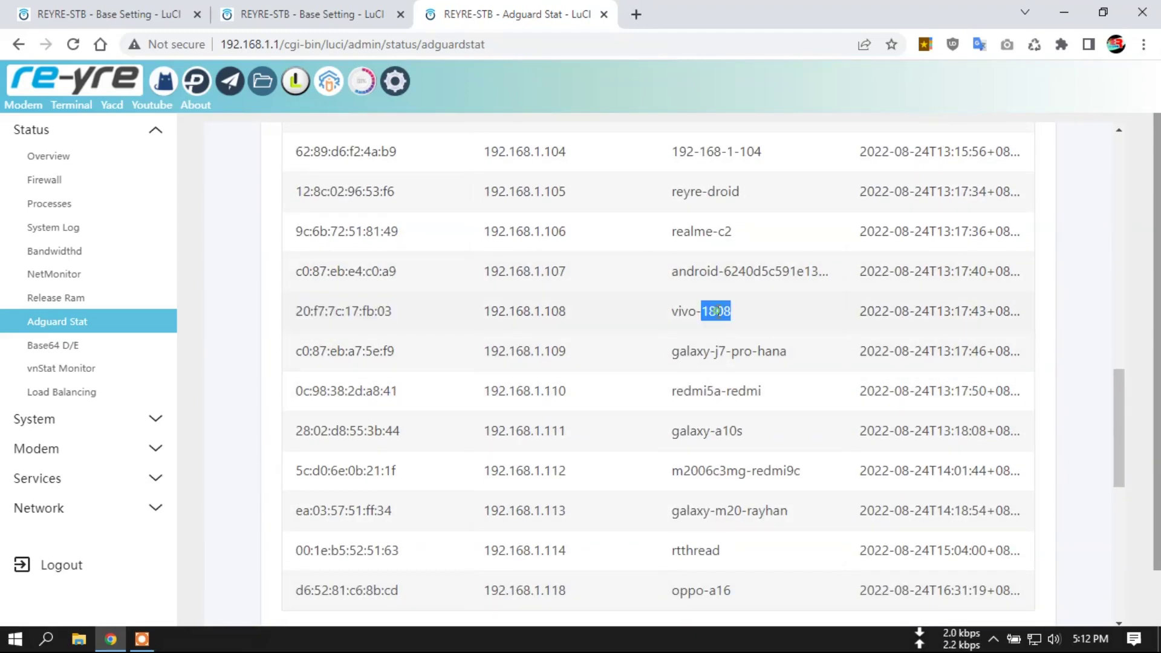
{"action": "triple_click", "coordinate": [673, 312]}
{"action": "scroll", "coordinate": [750, 320], "scroll_direction": "up", "scroll_amount": 4}
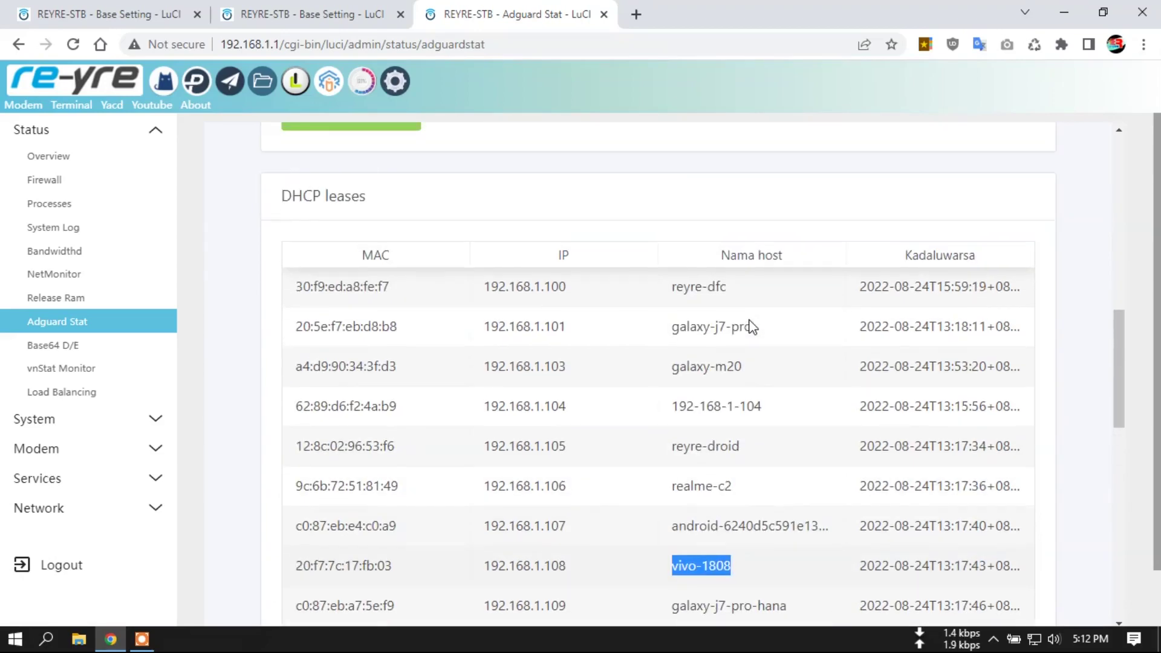
{"action": "scroll", "coordinate": [773, 260], "scroll_direction": "up", "scroll_amount": 8}
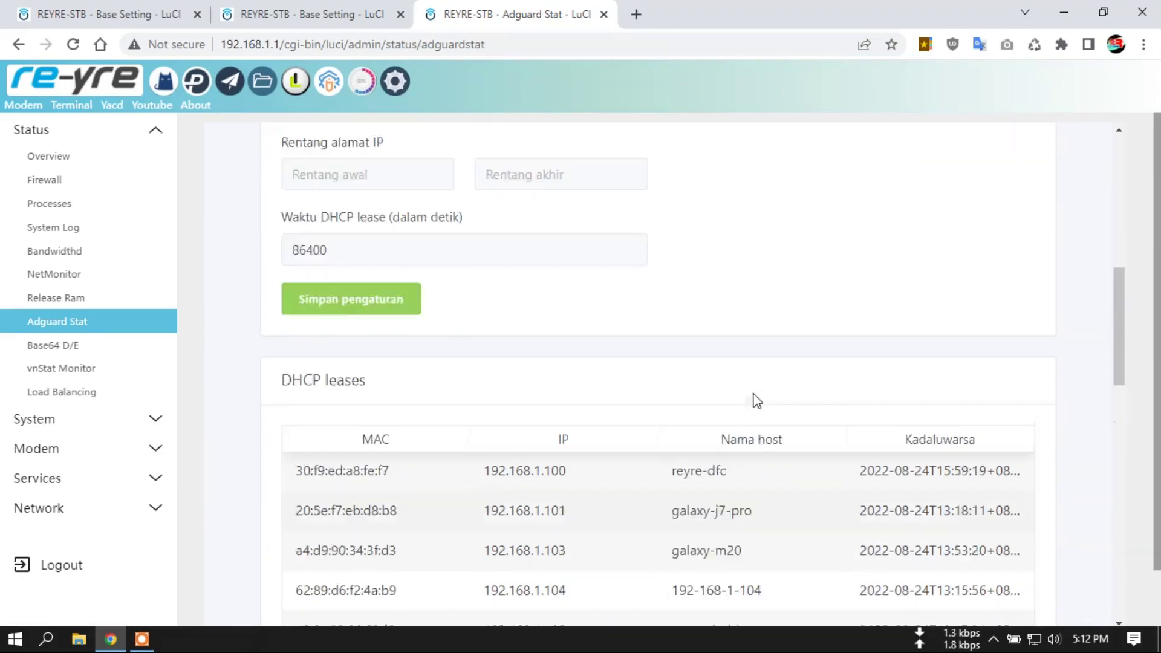
Step: Return to the client settings and look over the runtime client list (Klien waktu berjalan) again
{"action": "mouse_move", "coordinate": [594, 151]}
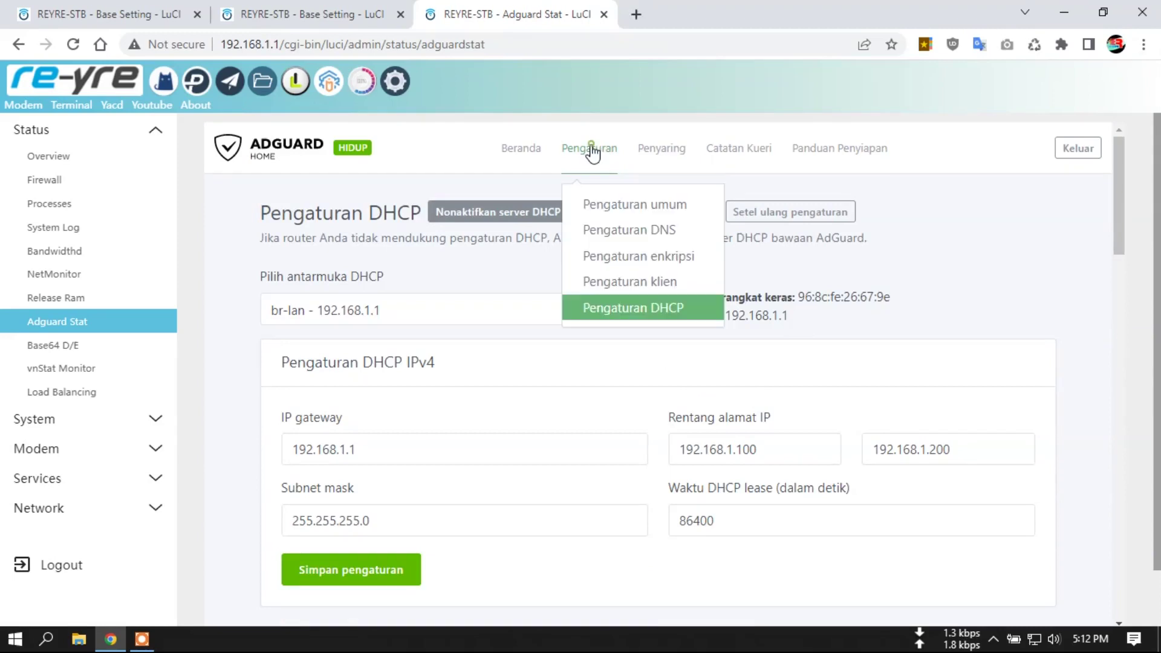
{"action": "left_click", "coordinate": [644, 283]}
{"action": "scroll", "coordinate": [1096, 389], "scroll_direction": "down", "scroll_amount": 8}
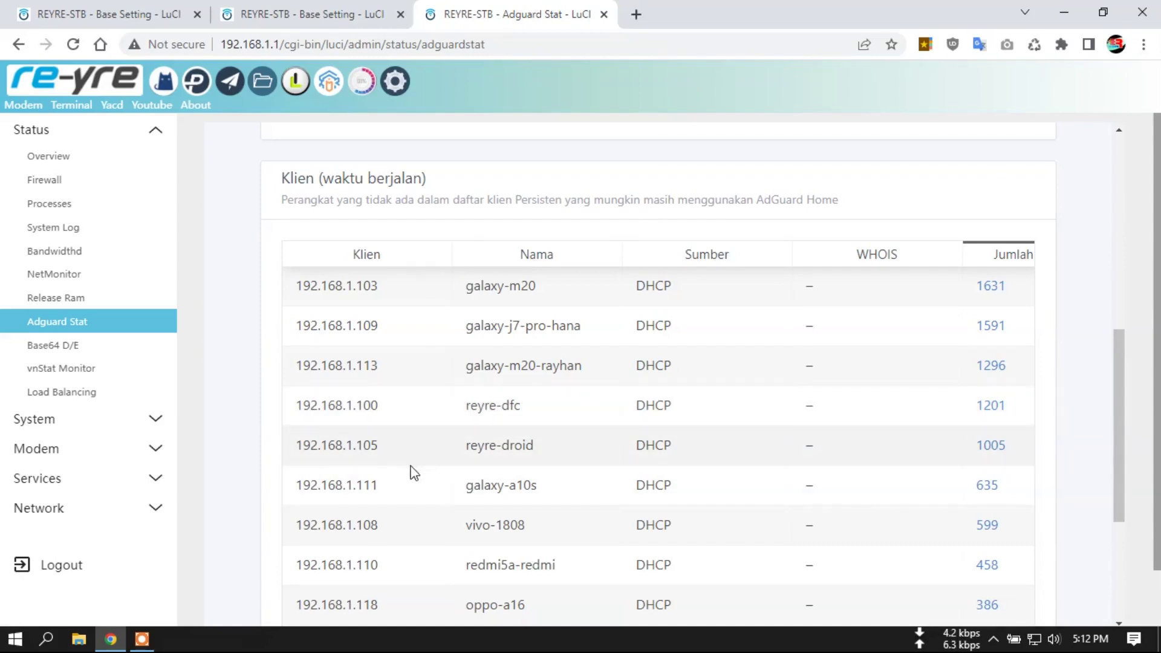
{"action": "scroll", "coordinate": [412, 471], "scroll_direction": "up", "scroll_amount": 5}
{"action": "scroll", "coordinate": [579, 283], "scroll_direction": "up", "scroll_amount": 3}
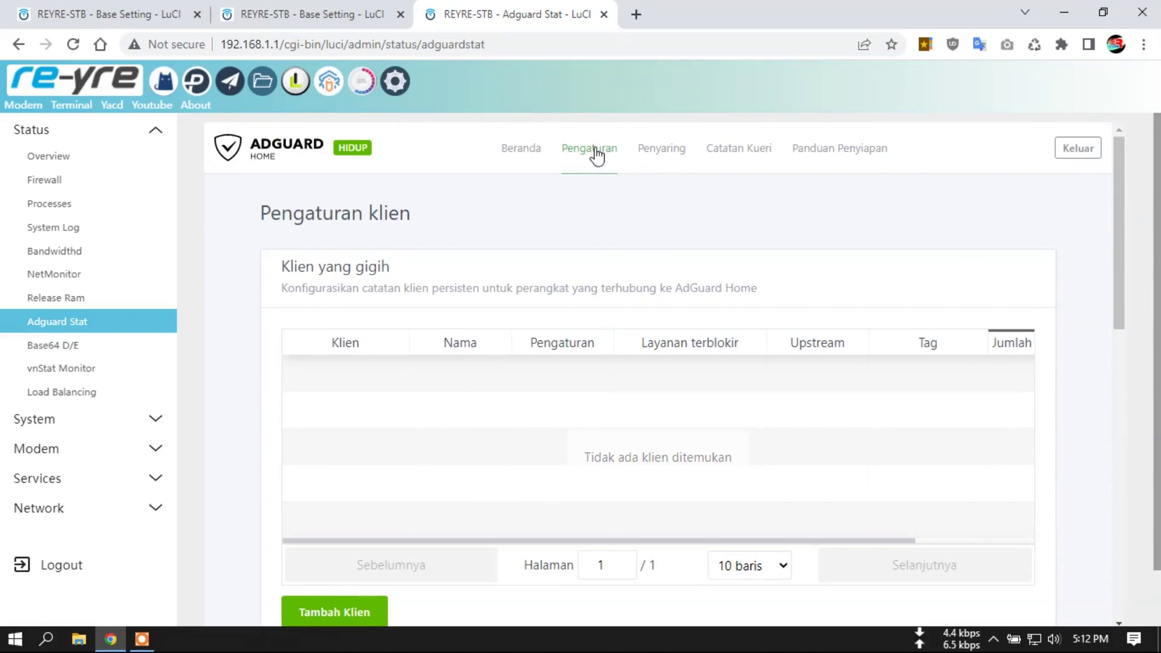
Step: Start adding a new persistent client and review the client tags offered for it
{"action": "scroll", "coordinate": [493, 386], "scroll_direction": "down", "scroll_amount": 3}
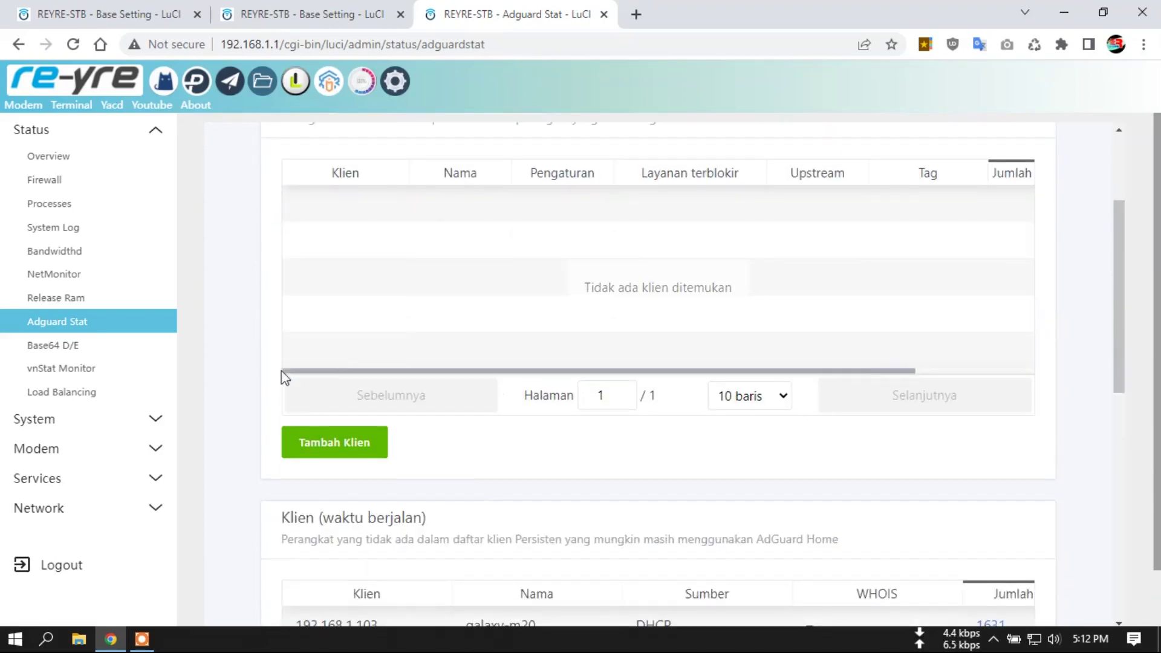
{"action": "left_click", "coordinate": [325, 451]}
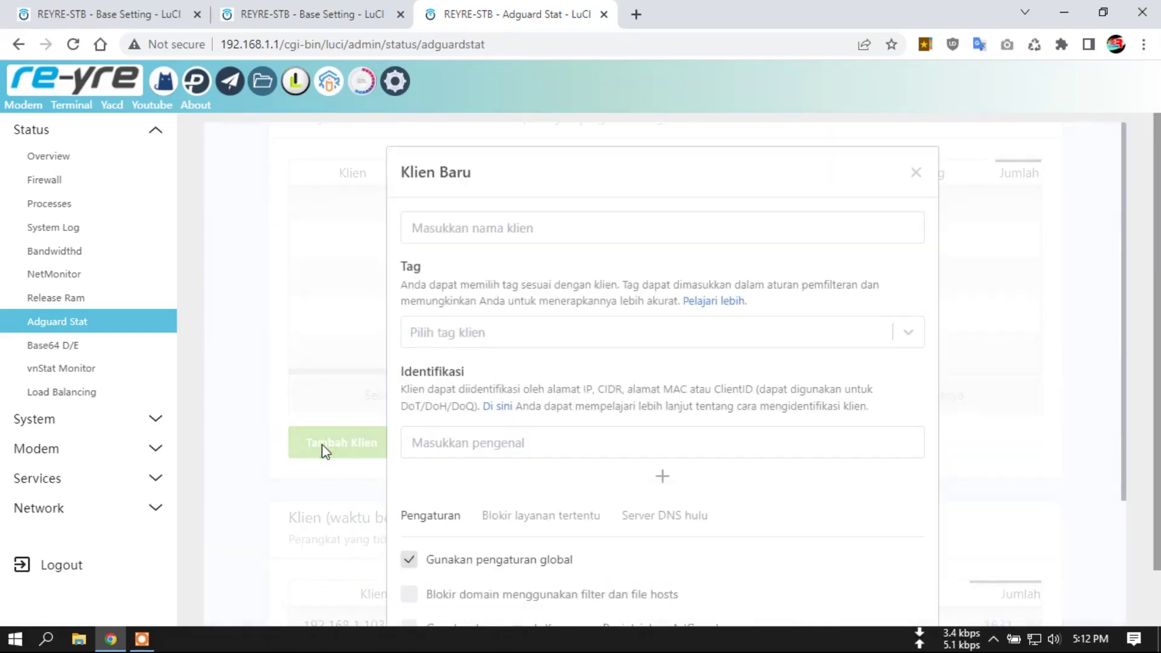
{"action": "left_click", "coordinate": [577, 221]}
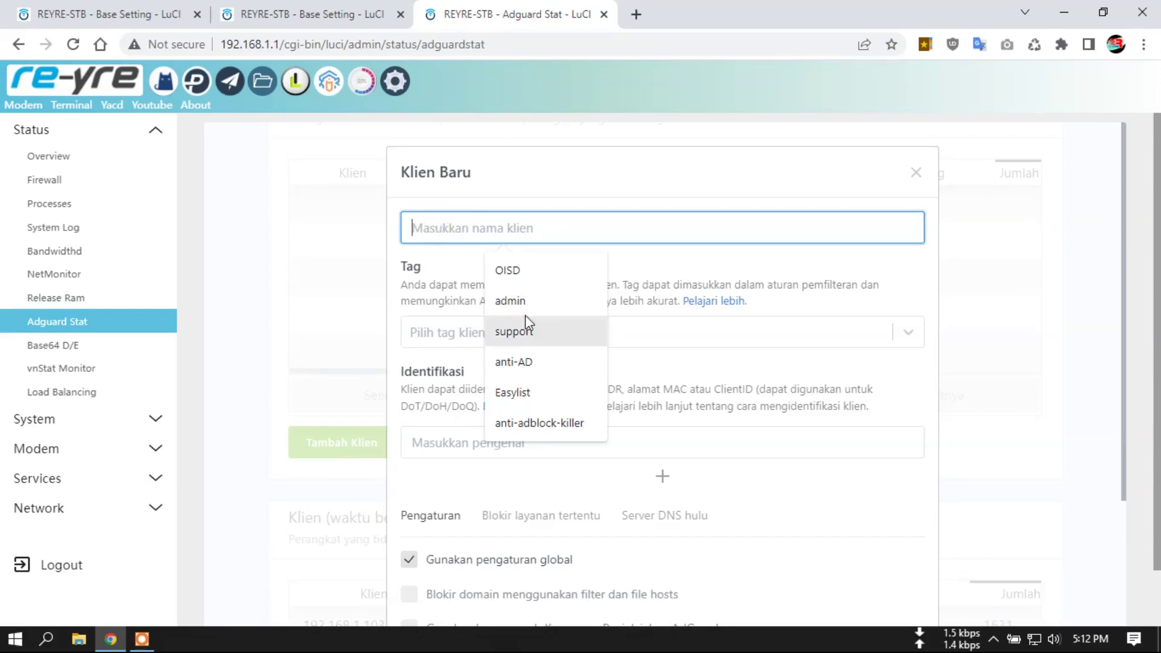
{"action": "left_click", "coordinate": [911, 340]}
{"action": "scroll", "coordinate": [458, 412], "scroll_direction": "down", "scroll_amount": 2}
{"action": "scroll", "coordinate": [459, 399], "scroll_direction": "up", "scroll_amount": 2}
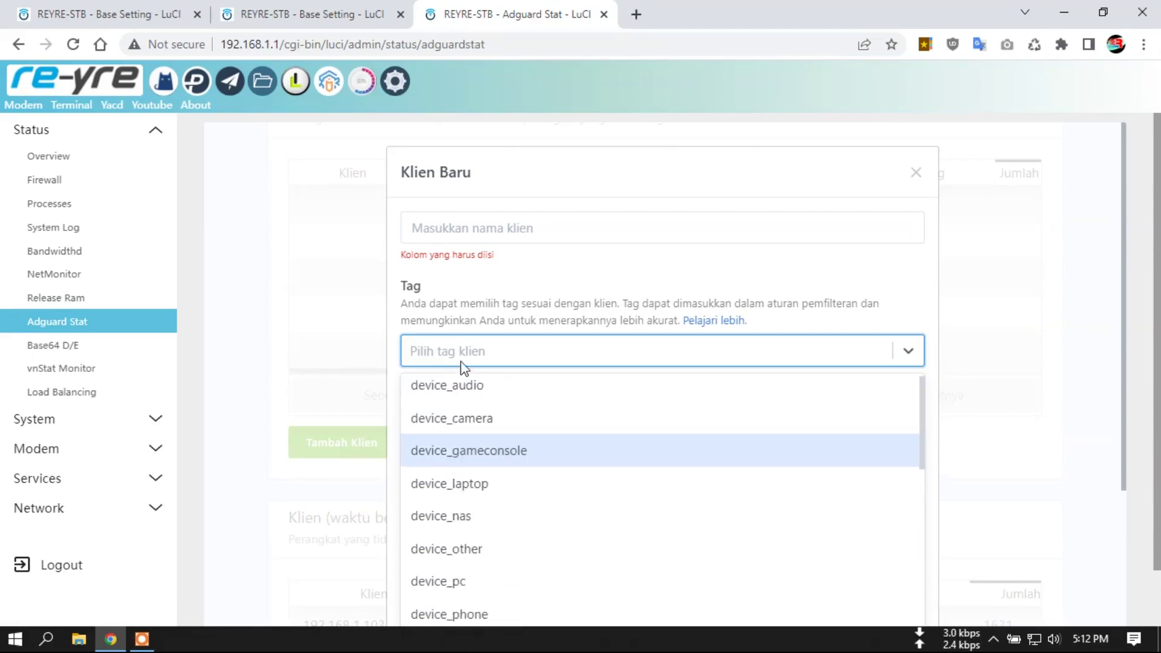
Step: Enter reyre-droid as the name of the new client
{"action": "left_click", "coordinate": [486, 229]}
{"action": "type", "text": "reyr"}
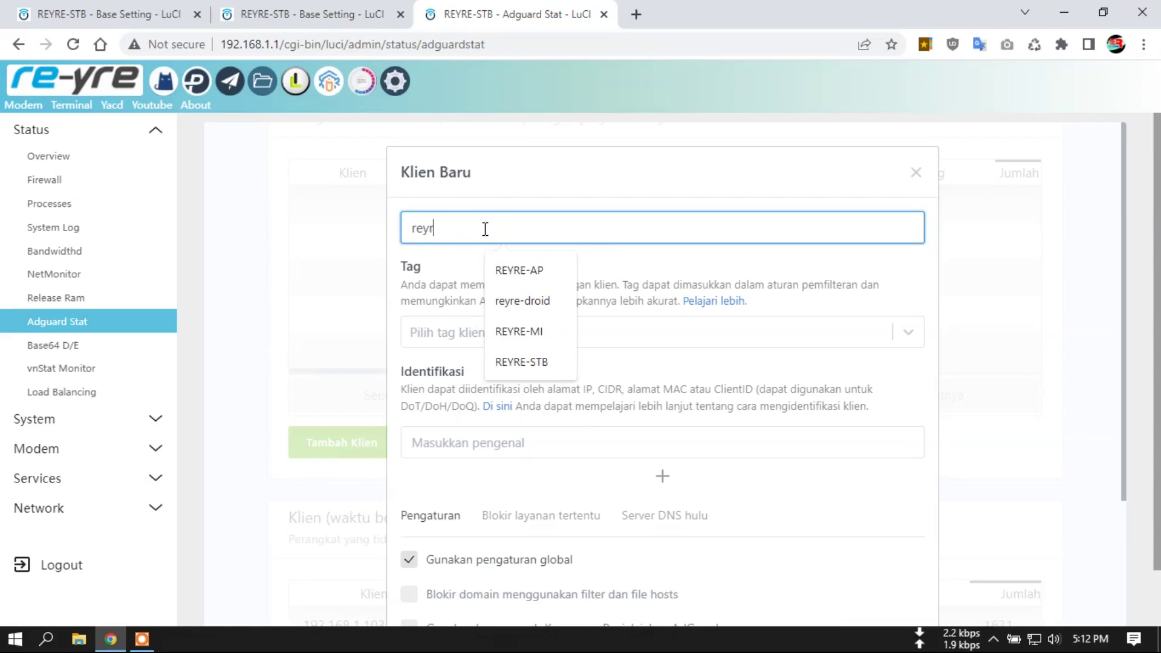
{"action": "type", "text": "e-droid"}
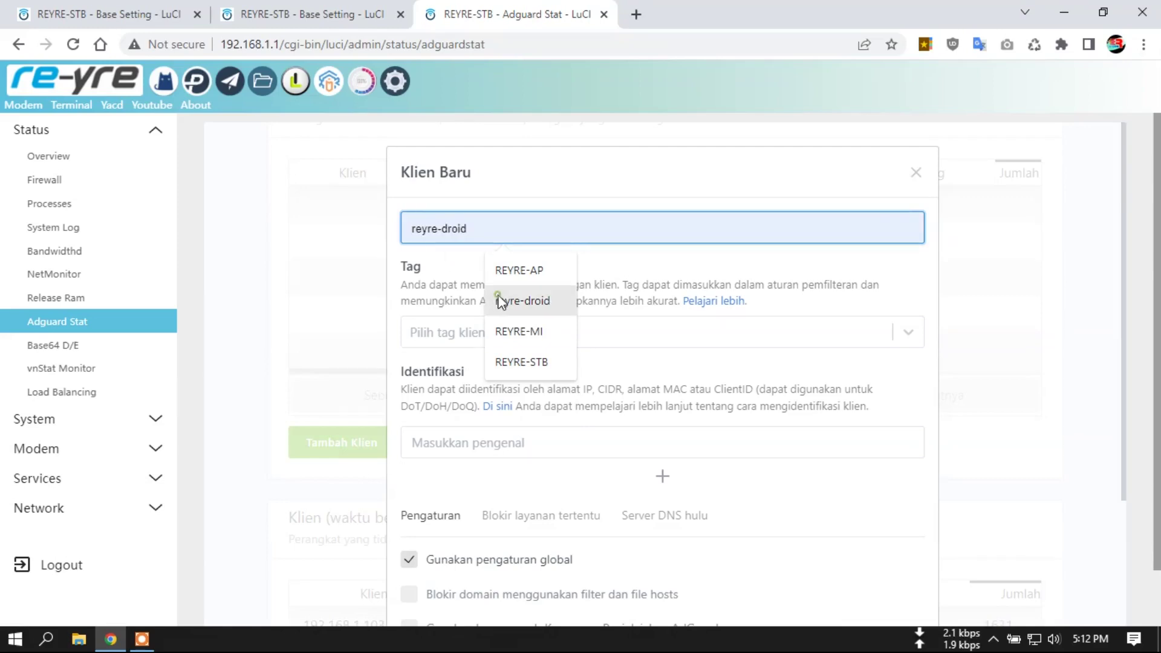
Step: Accept the suggested name reyre-droid for the new client
{"action": "left_click", "coordinate": [502, 301]}
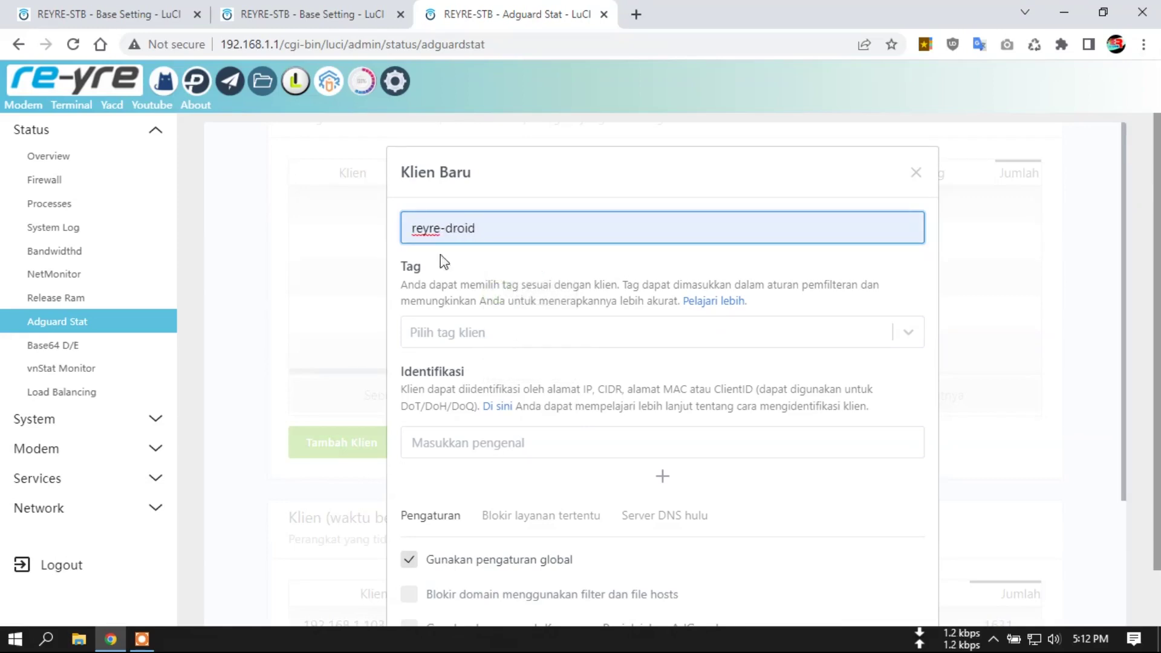
Step: Try to find a client tag by filtering the tag choices for g and blokir
{"action": "left_click", "coordinate": [469, 333]}
{"action": "left_click", "coordinate": [426, 333]}
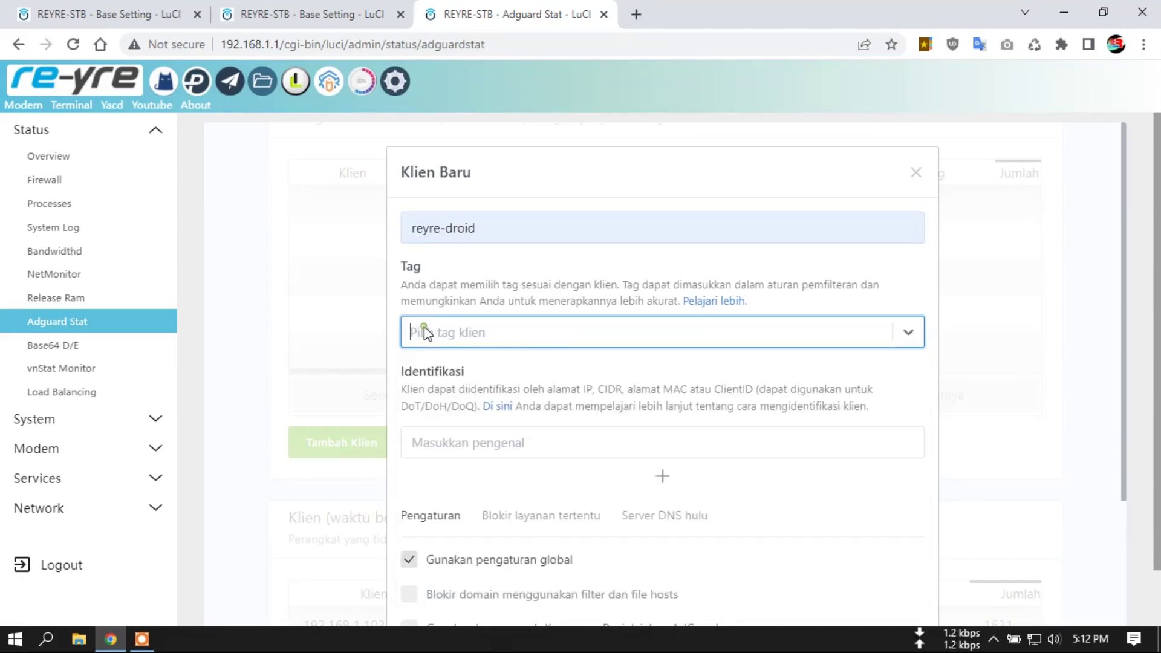
{"action": "type", "text": "g"}
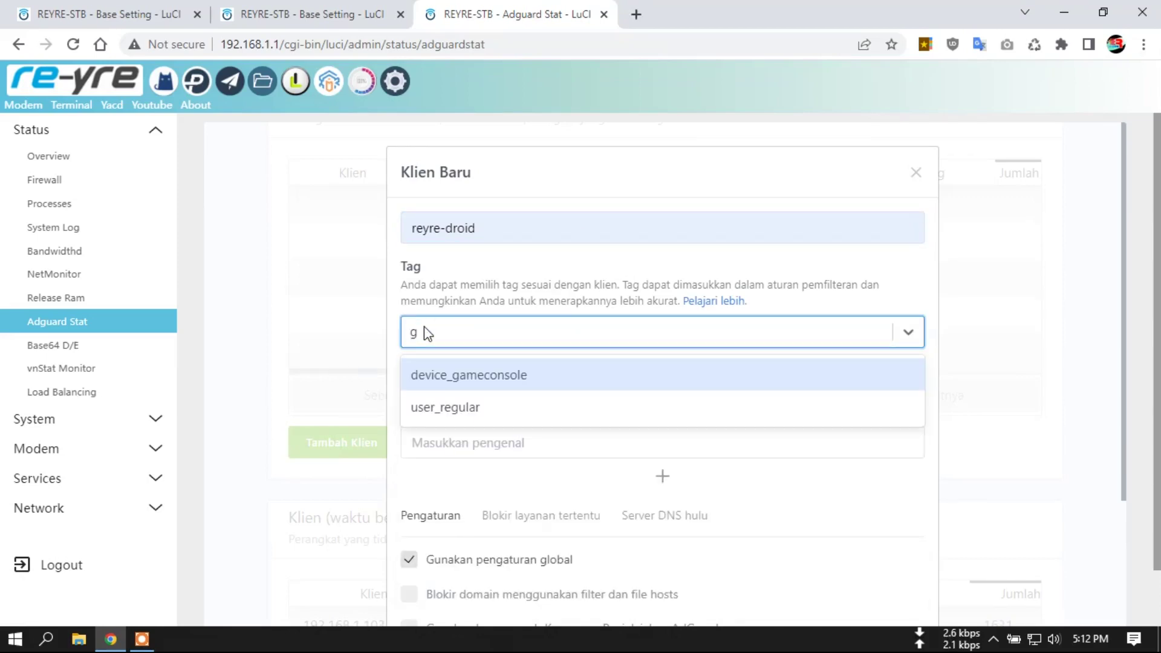
{"action": "key", "text": "BackSpace"}
{"action": "type", "text": "blokir"}
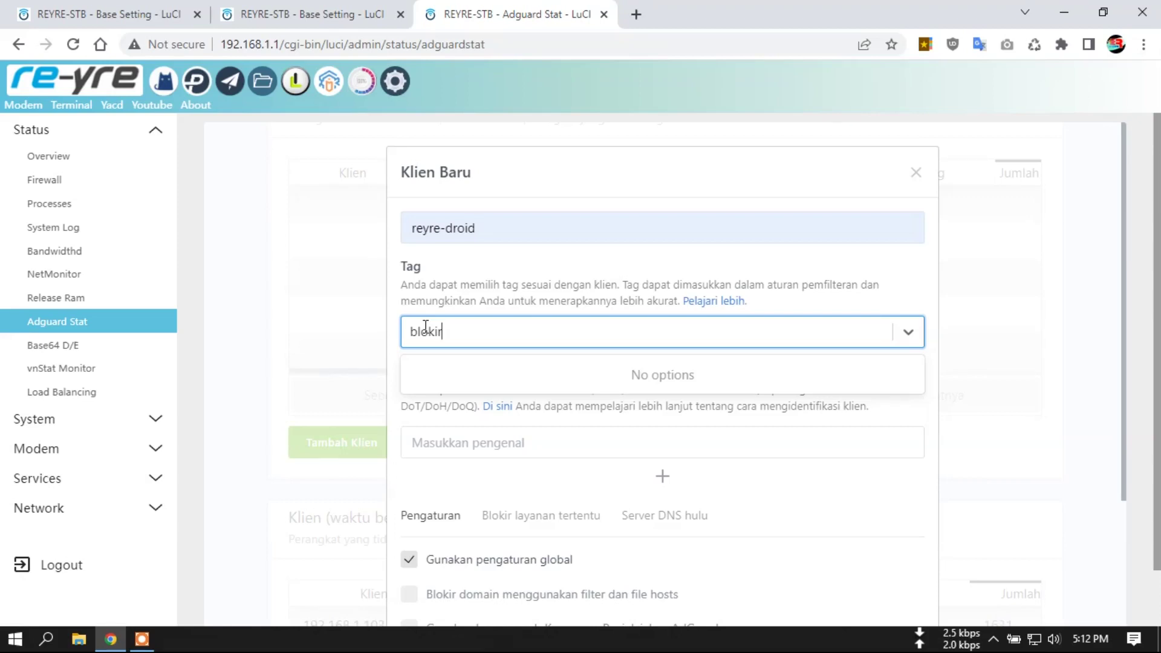
Step: Set the new client's identifier to the MAC address 12:8c:02:96:53:f6
{"action": "scroll", "coordinate": [515, 381], "scroll_direction": "down", "scroll_amount": 3}
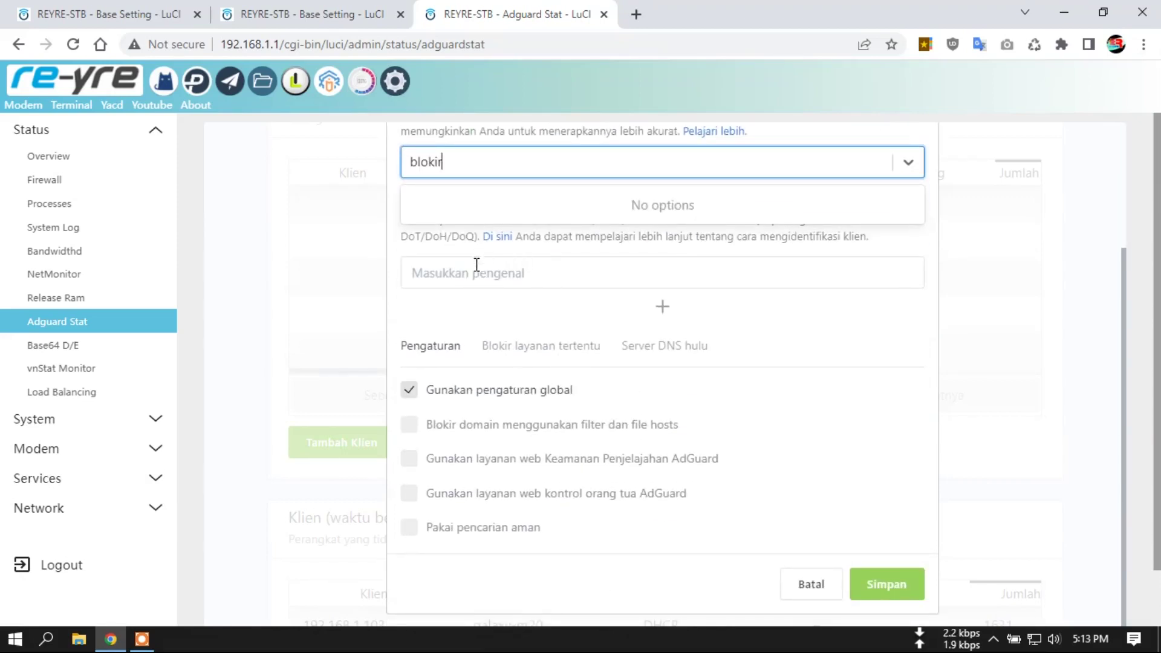
{"action": "left_click", "coordinate": [514, 273]}
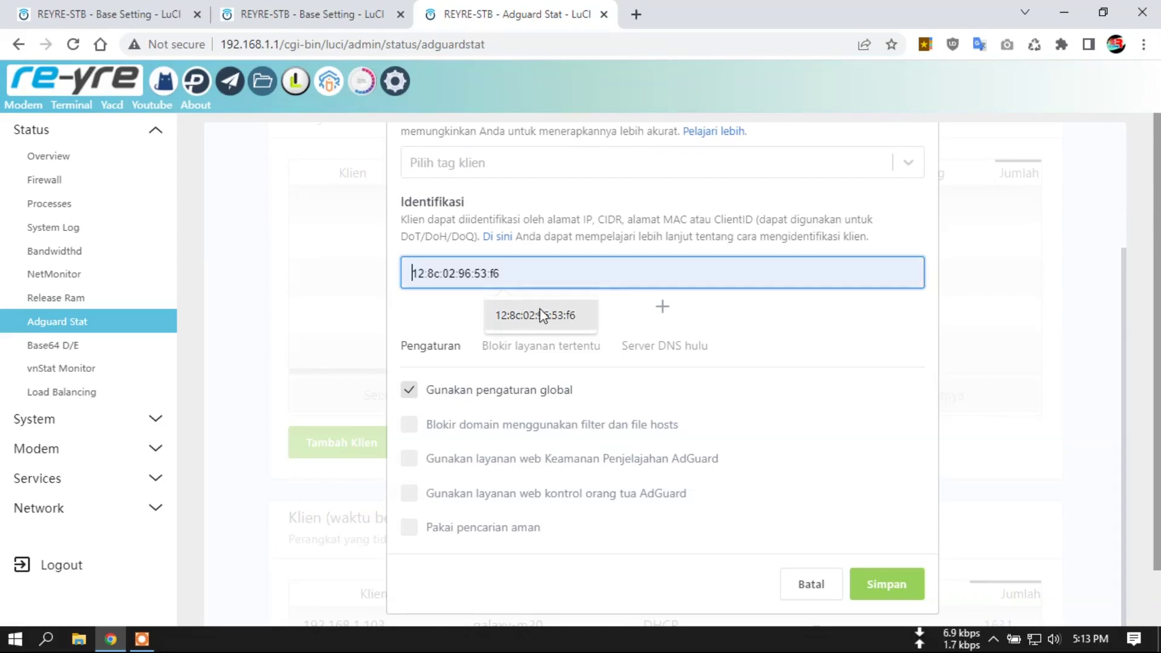
{"action": "left_click", "coordinate": [520, 316]}
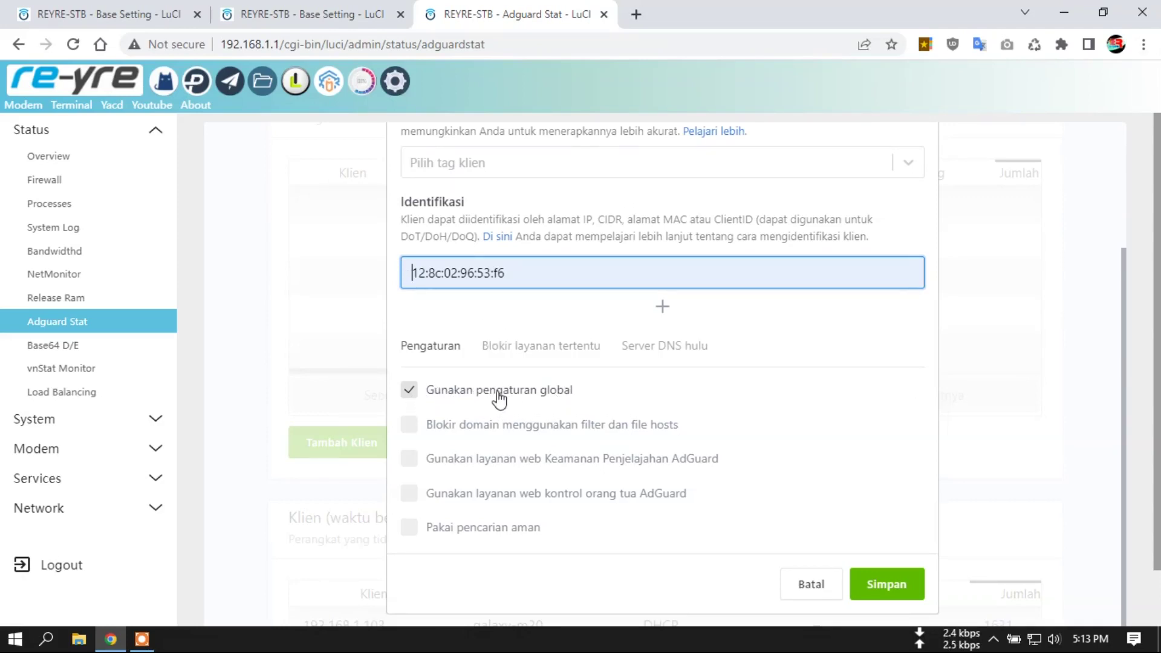
{"action": "scroll", "coordinate": [582, 422], "scroll_direction": "up", "scroll_amount": 3}
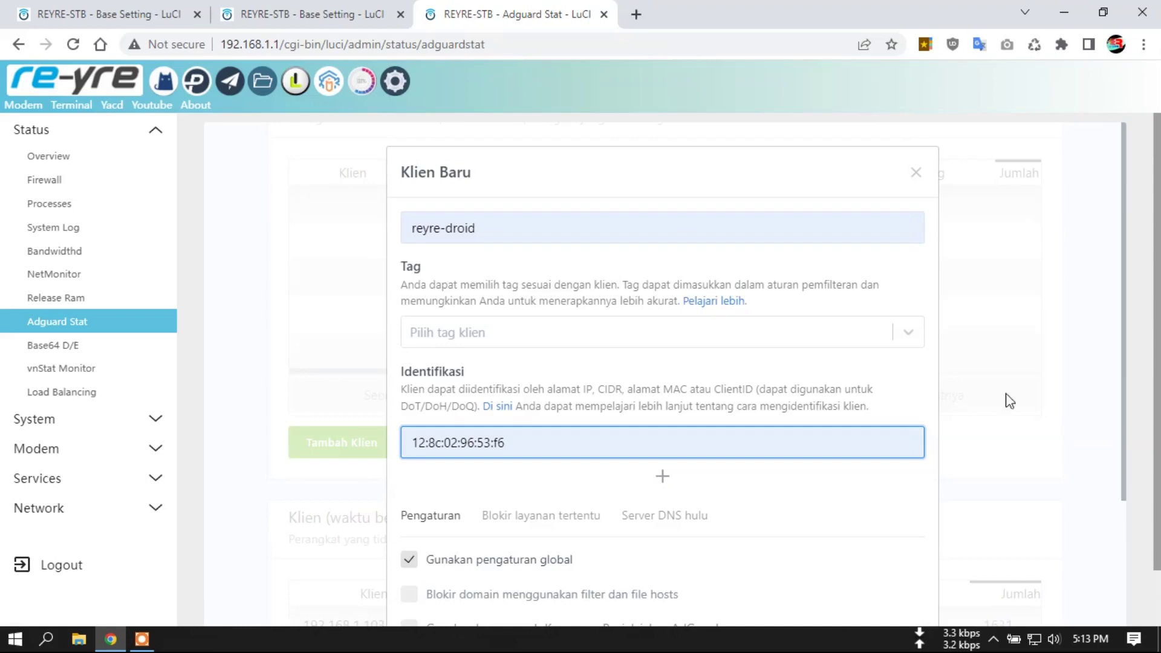
Step: Turn off the use of global settings and of globally blocked services for the new client
{"action": "scroll", "coordinate": [700, 381], "scroll_direction": "down", "scroll_amount": 3}
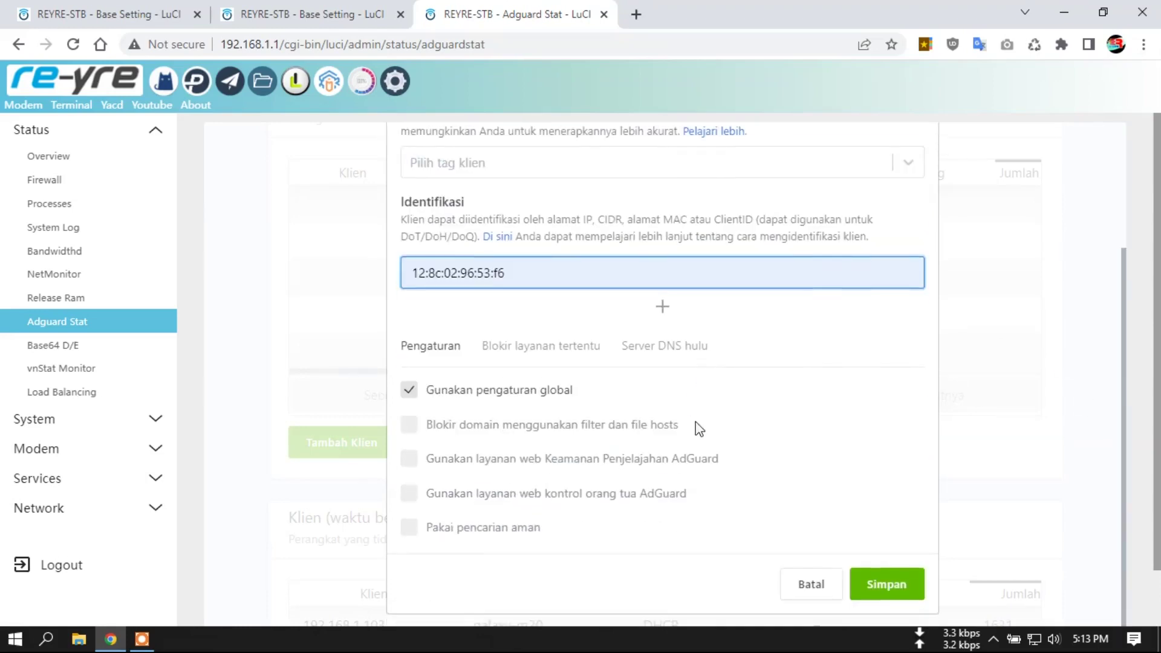
{"action": "left_click", "coordinate": [410, 390]}
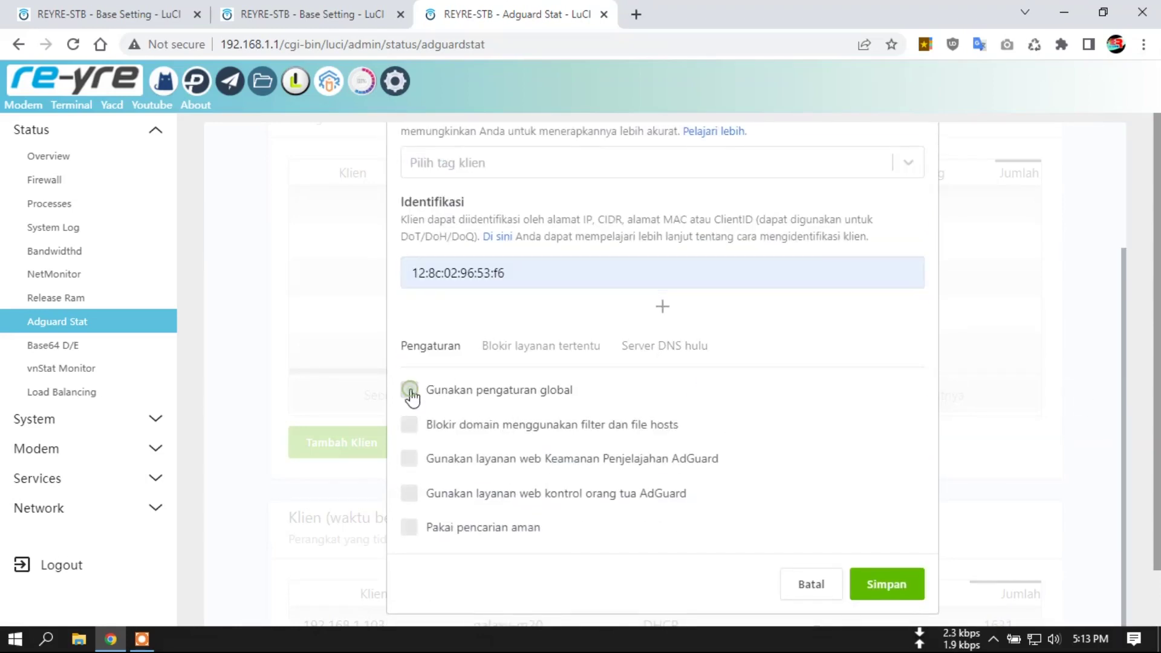
{"action": "left_click", "coordinate": [540, 355]}
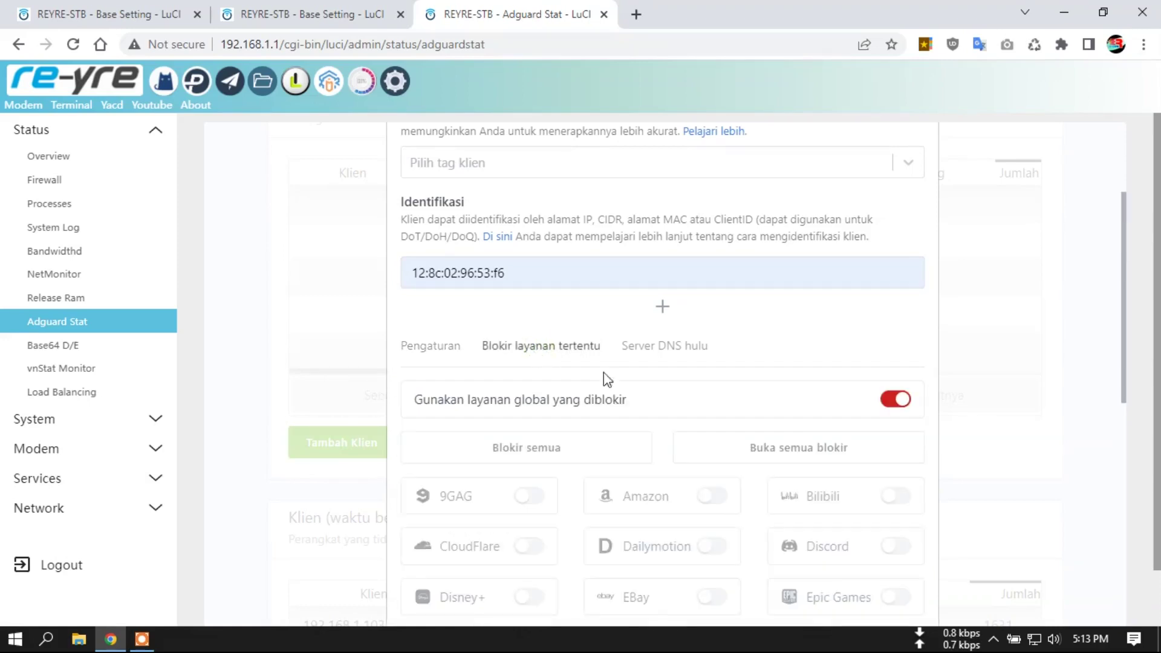
{"action": "scroll", "coordinate": [604, 372], "scroll_direction": "down", "scroll_amount": 2}
{"action": "scroll", "coordinate": [831, 381], "scroll_direction": "down", "scroll_amount": 5}
{"action": "scroll", "coordinate": [832, 381], "scroll_direction": "down", "scroll_amount": 3}
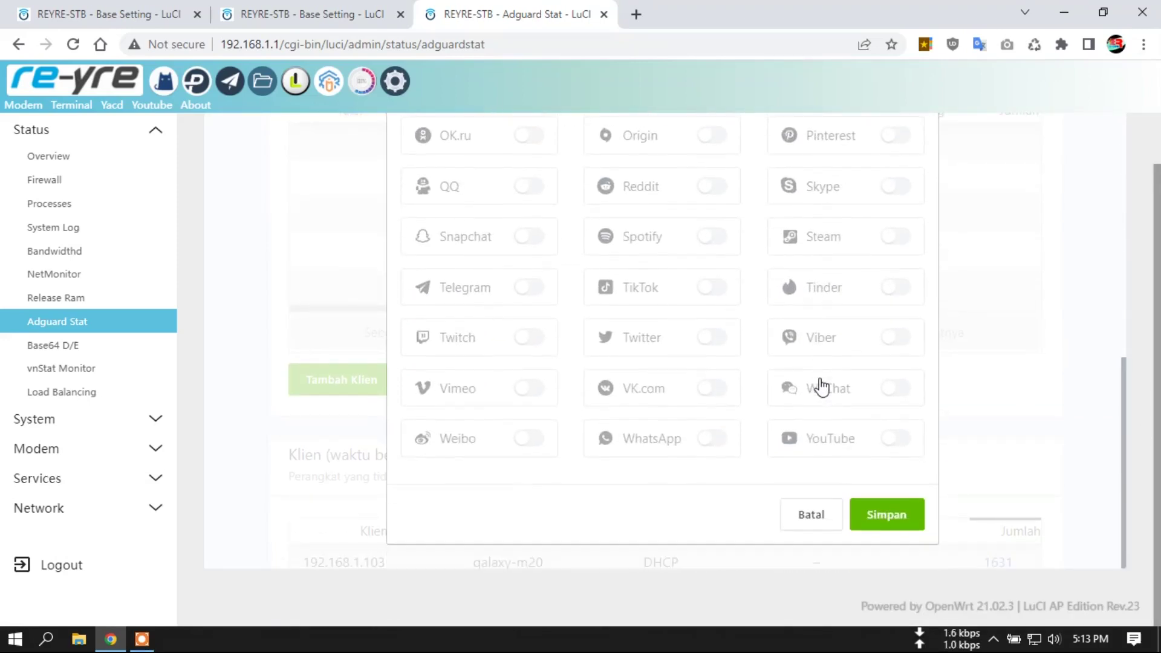
{"action": "scroll", "coordinate": [824, 392], "scroll_direction": "up", "scroll_amount": 7}
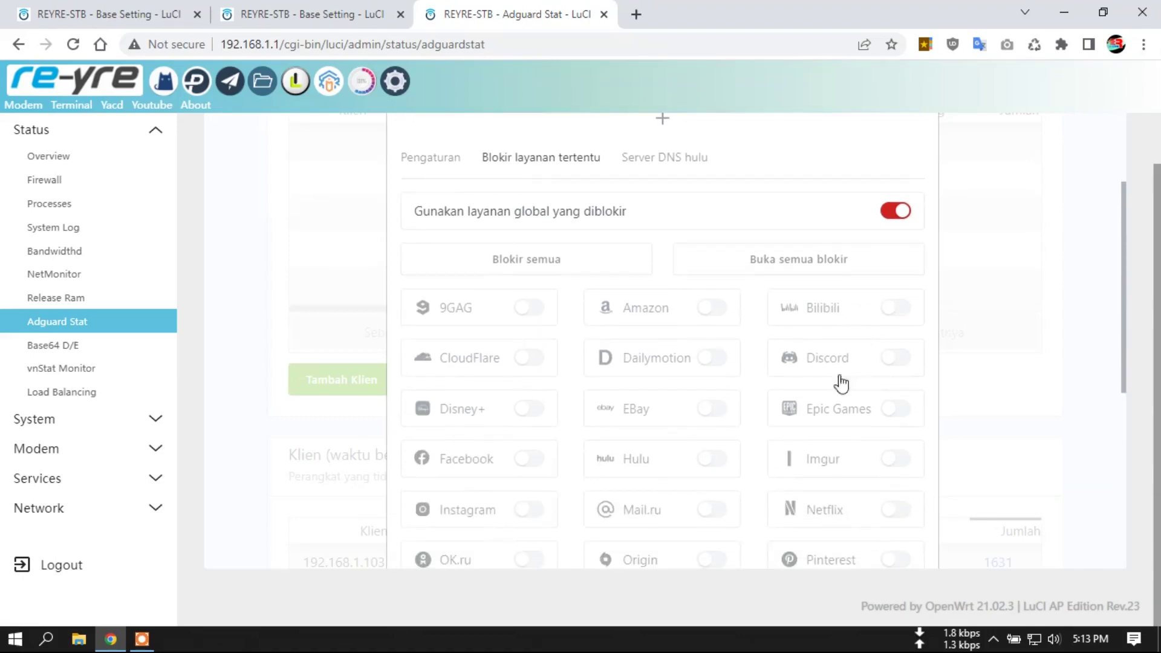
{"action": "left_click", "coordinate": [896, 309]}
{"action": "left_click", "coordinate": [889, 216]}
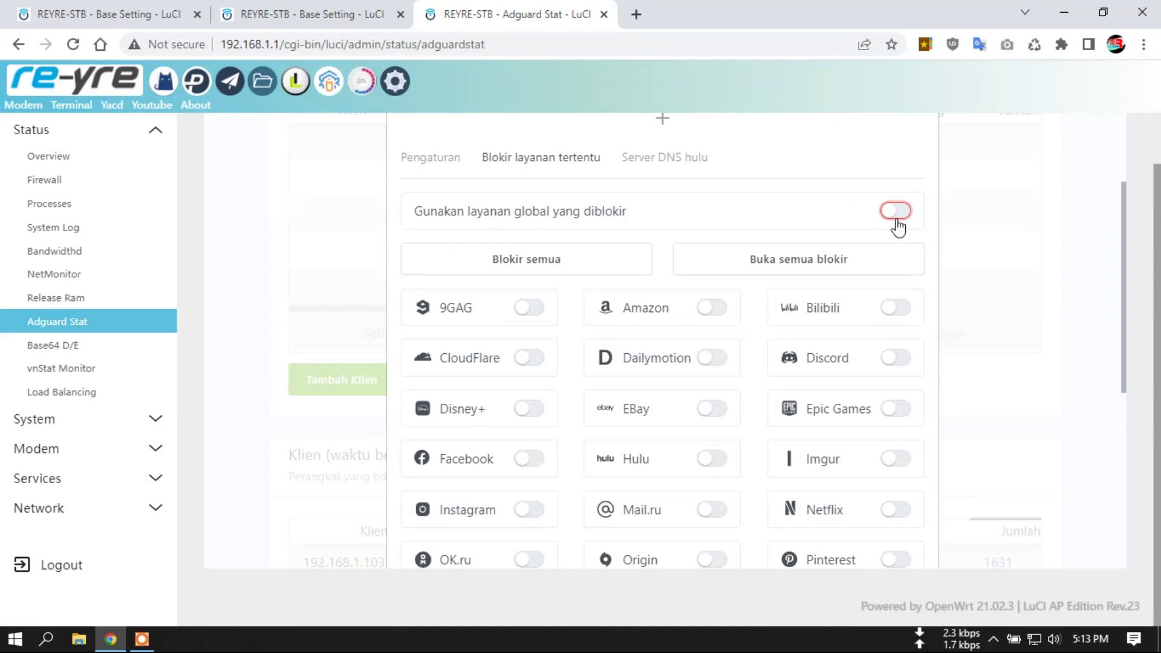
Step: Block the YouTube and WhatsApp services for the new client
{"action": "scroll", "coordinate": [856, 441], "scroll_direction": "down", "scroll_amount": 7}
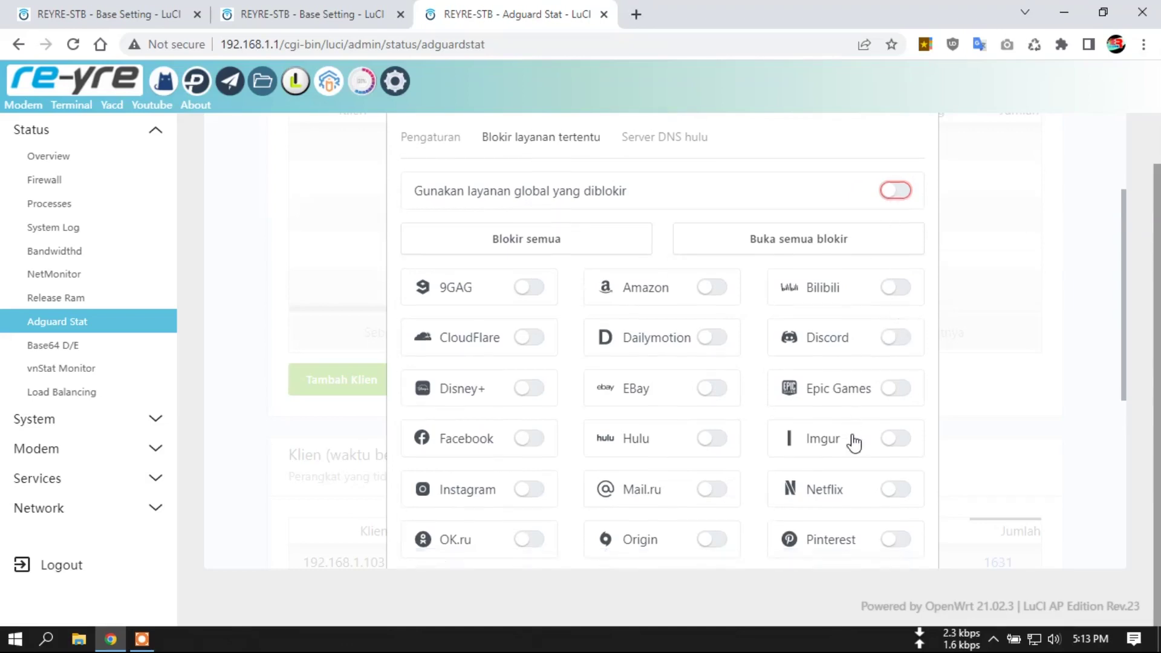
{"action": "left_click", "coordinate": [900, 442]}
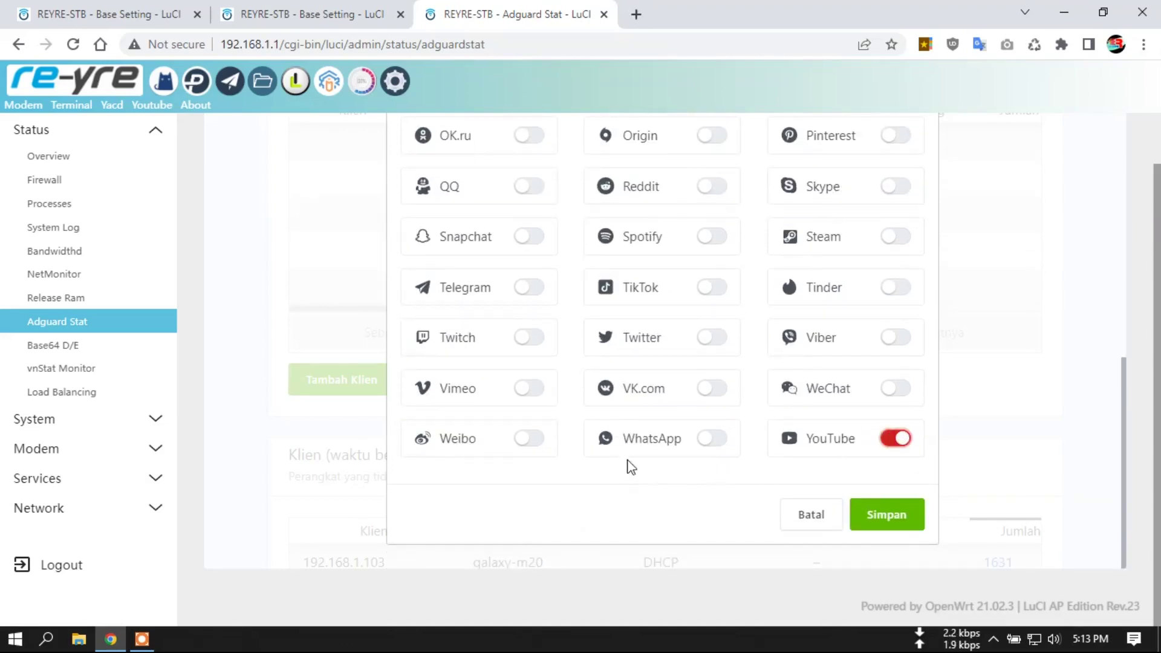
{"action": "left_click", "coordinate": [706, 448]}
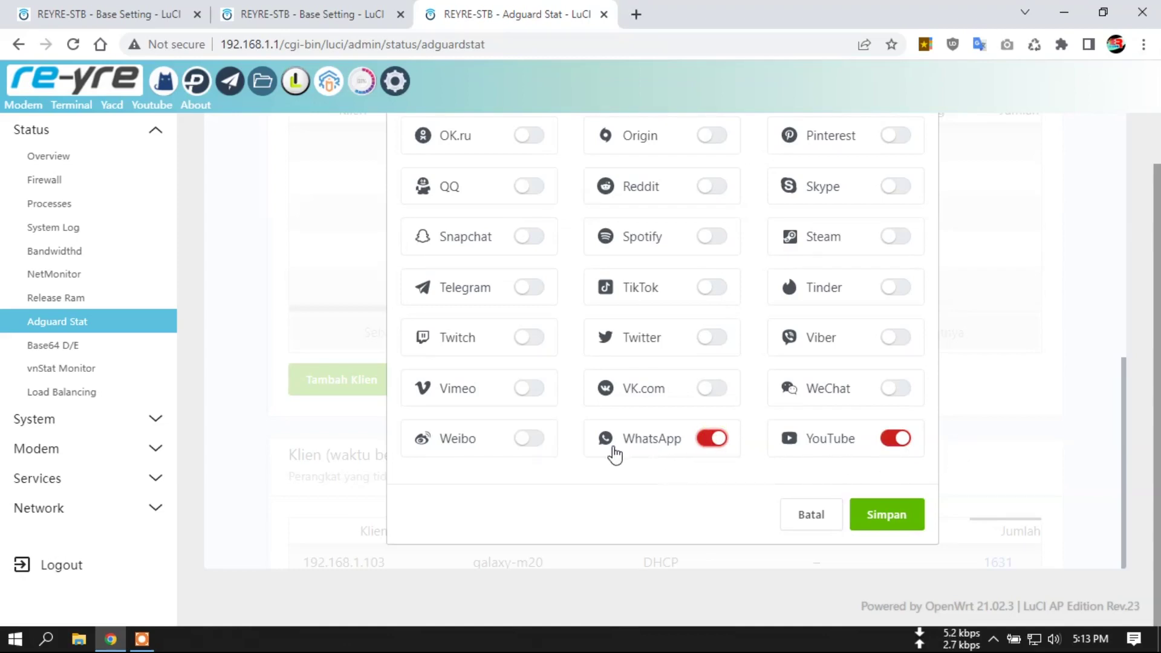
Step: Unblock YouTube and WhatsApp again for the new client
{"action": "scroll", "coordinate": [796, 428], "scroll_direction": "up", "scroll_amount": 10}
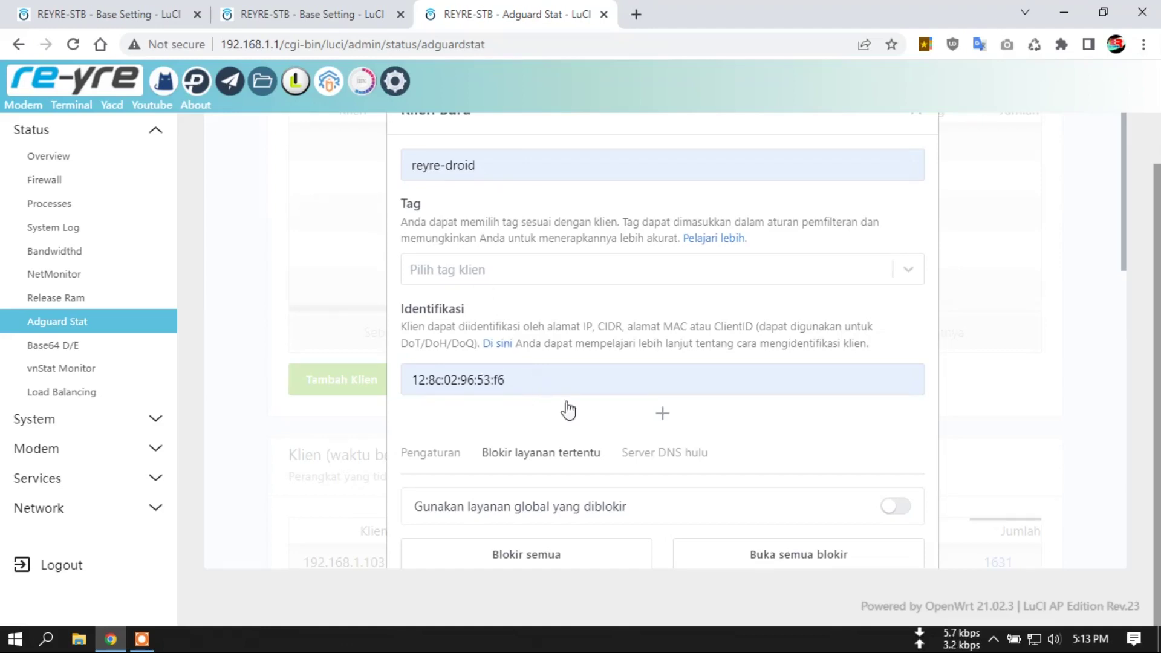
{"action": "scroll", "coordinate": [549, 395], "scroll_direction": "down", "scroll_amount": 10}
{"action": "left_click", "coordinate": [896, 440]}
{"action": "left_click", "coordinate": [712, 439]}
Step: Check the client's service blocking choices and save the new persistent client reyre-droid
{"action": "scroll", "coordinate": [869, 433], "scroll_direction": "up", "scroll_amount": 5}
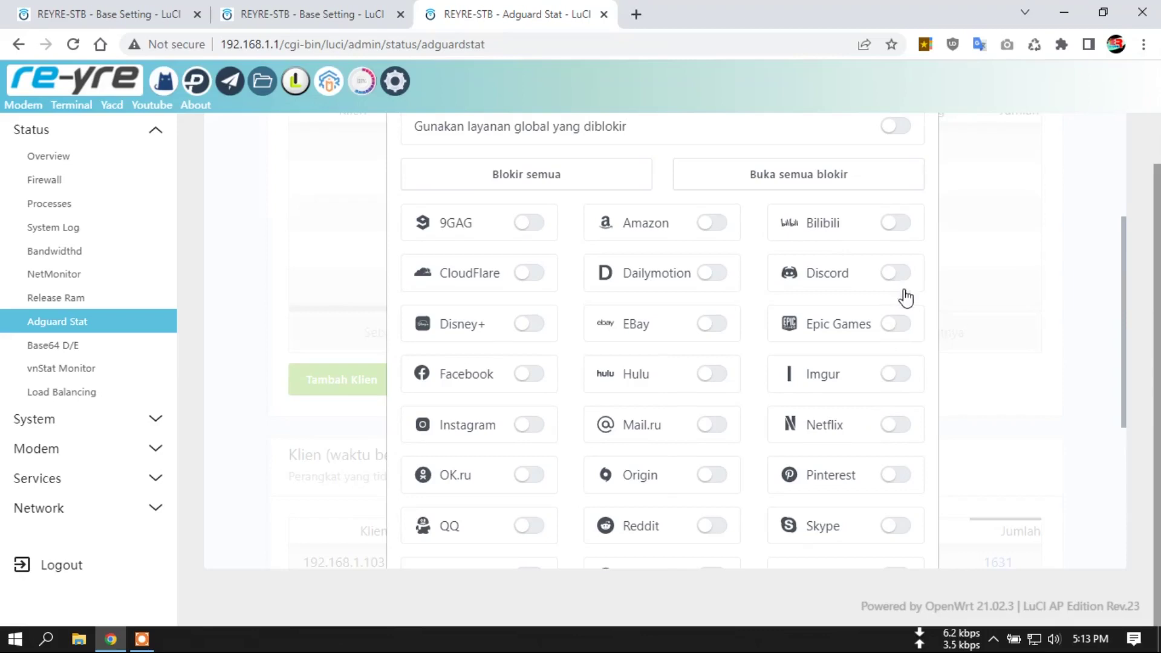
{"action": "scroll", "coordinate": [798, 262], "scroll_direction": "up", "scroll_amount": 3}
{"action": "scroll", "coordinate": [758, 391], "scroll_direction": "down", "scroll_amount": 7}
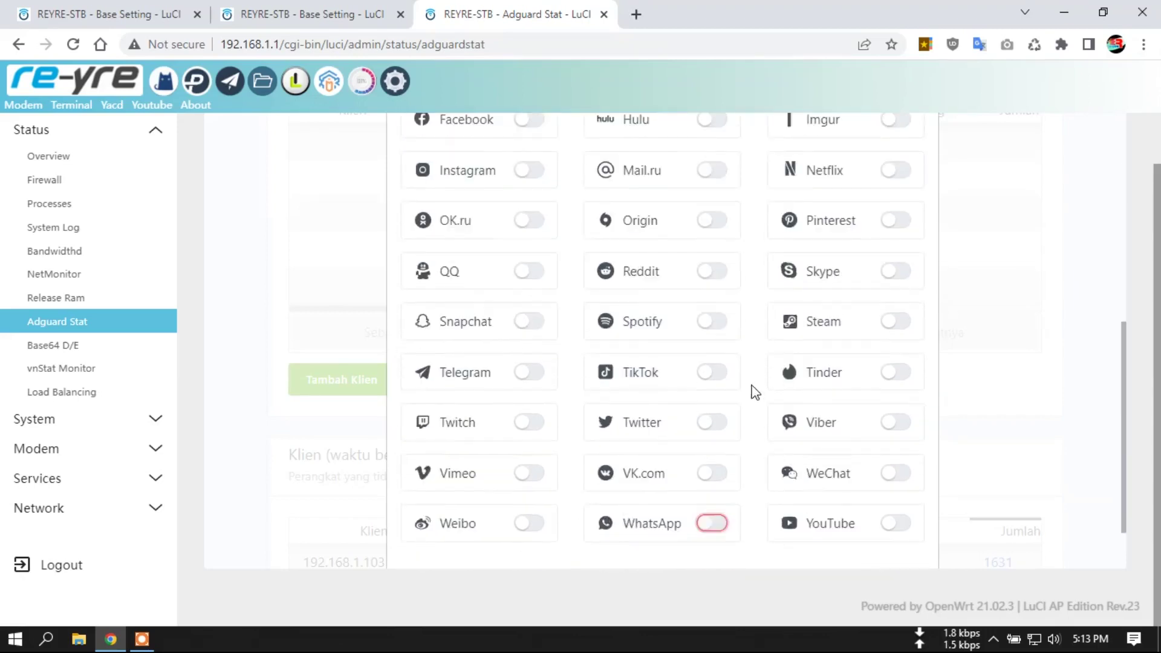
{"action": "scroll", "coordinate": [758, 390], "scroll_direction": "down", "scroll_amount": 2}
{"action": "scroll", "coordinate": [889, 298], "scroll_direction": "up", "scroll_amount": 8}
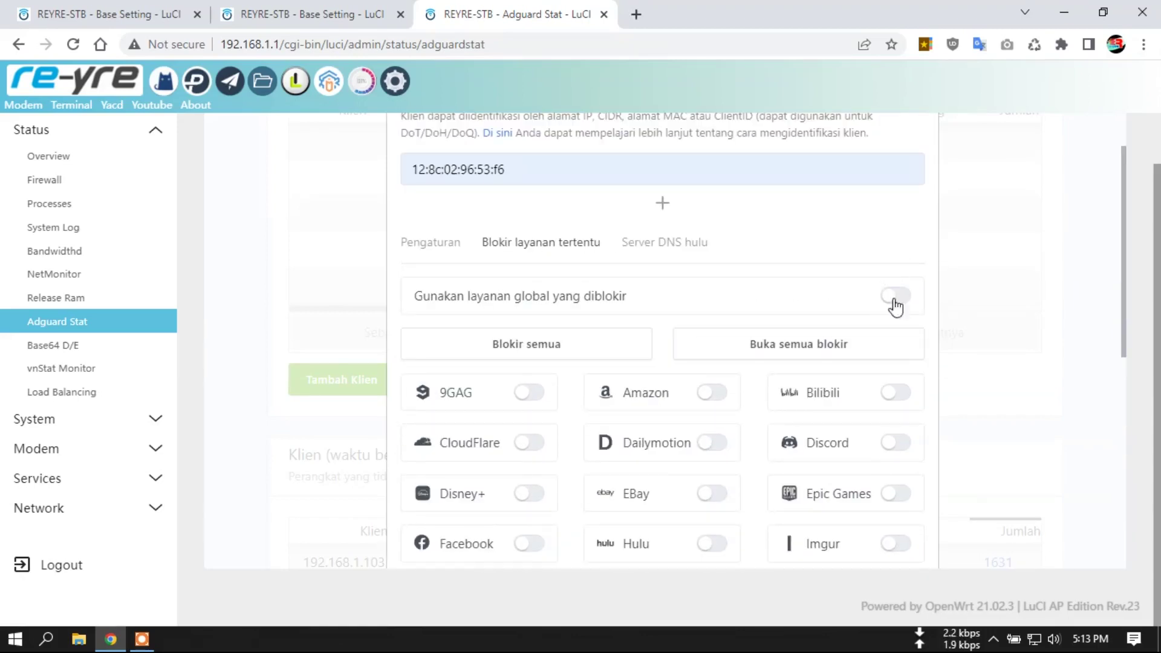
{"action": "scroll", "coordinate": [938, 518], "scroll_direction": "down", "scroll_amount": 8}
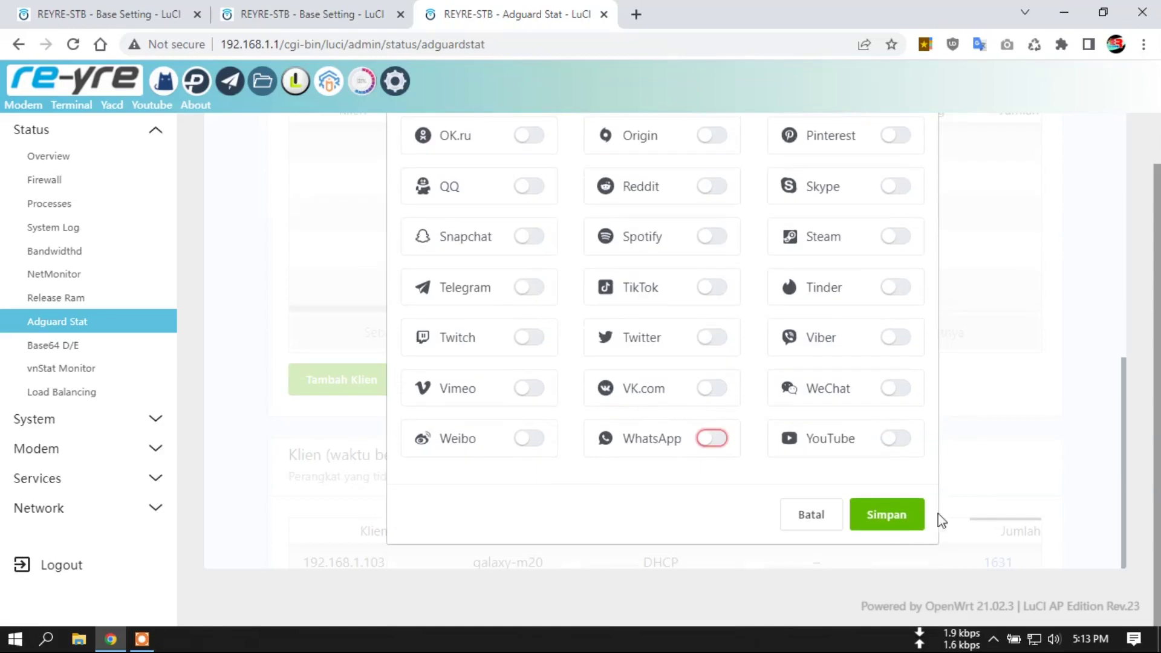
{"action": "left_click", "coordinate": [886, 515]}
Step: Edit the persistent client reyre-droid, set its upstream DNS server to 127.0.0.1:80, and save the change
{"action": "scroll", "coordinate": [561, 406], "scroll_direction": "up", "scroll_amount": 1}
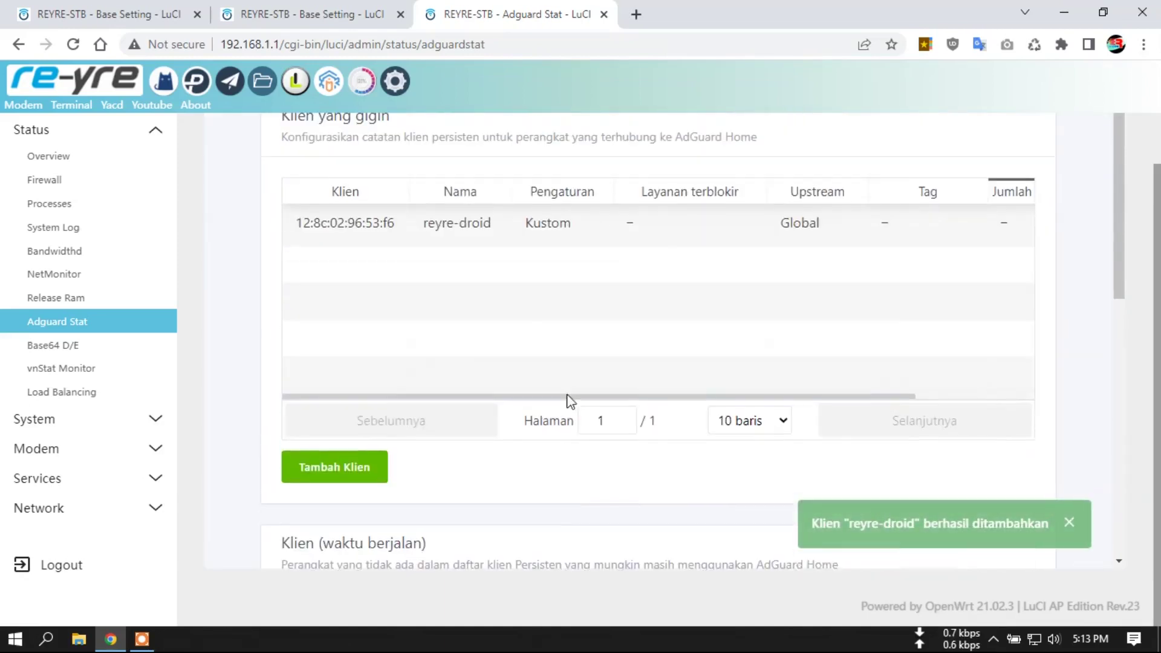
{"action": "left_click_drag", "start_coordinate": [640, 401], "coordinate": [995, 236]}
{"action": "left_click", "coordinate": [975, 228]}
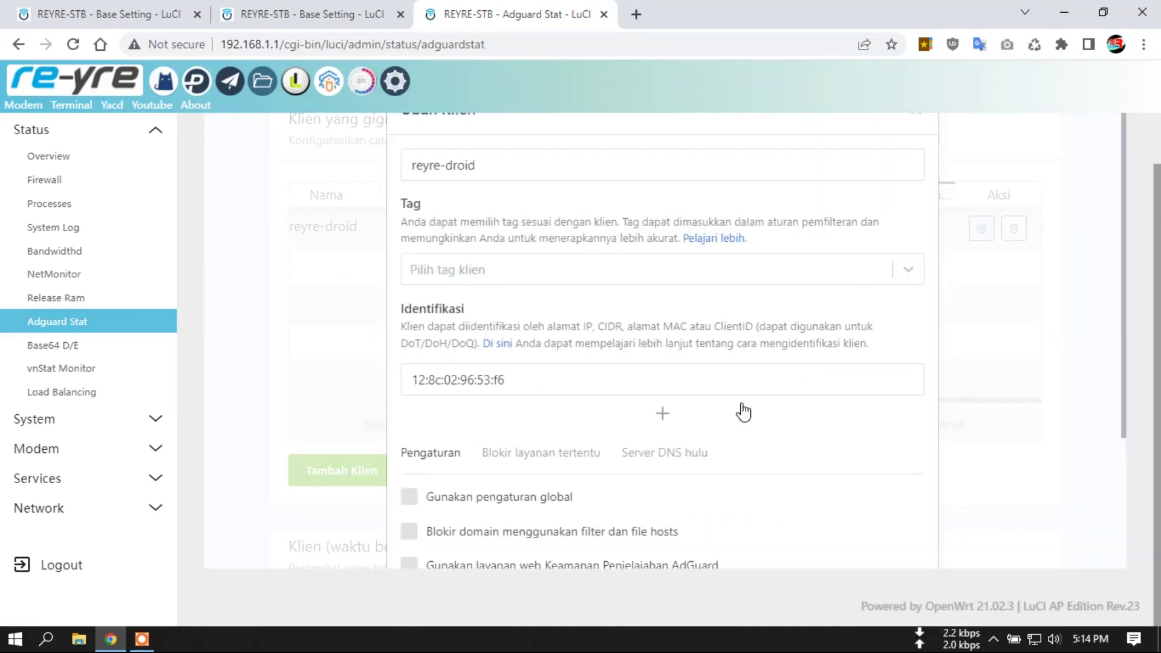
{"action": "scroll", "coordinate": [738, 405], "scroll_direction": "down", "scroll_amount": 3}
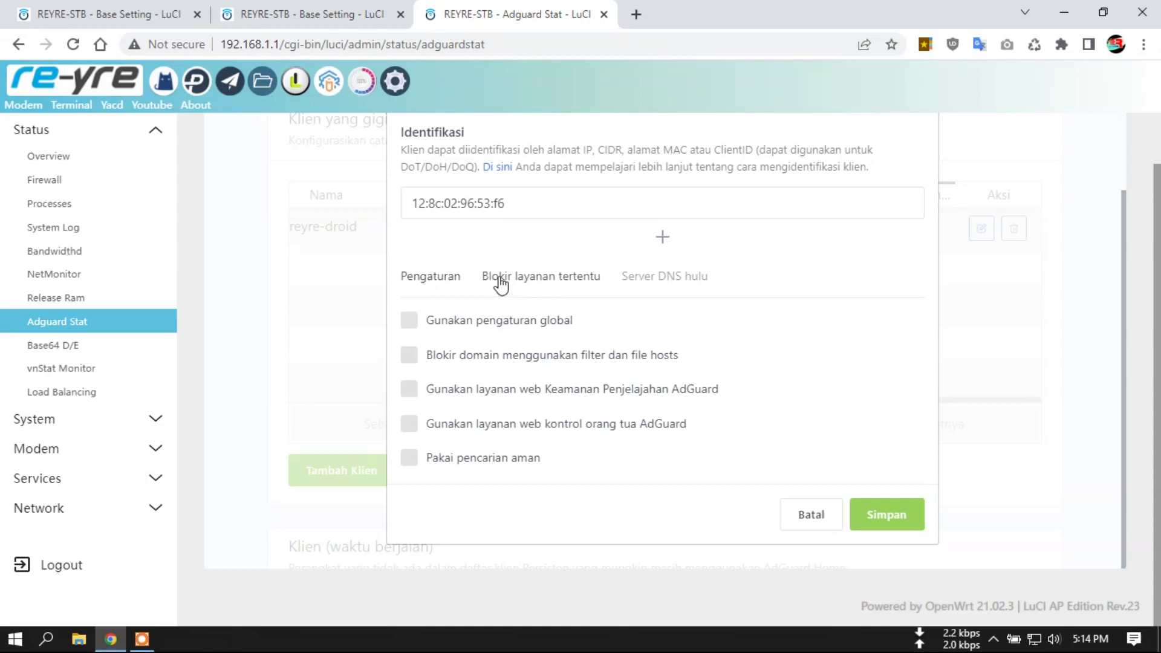
{"action": "left_click", "coordinate": [522, 282]}
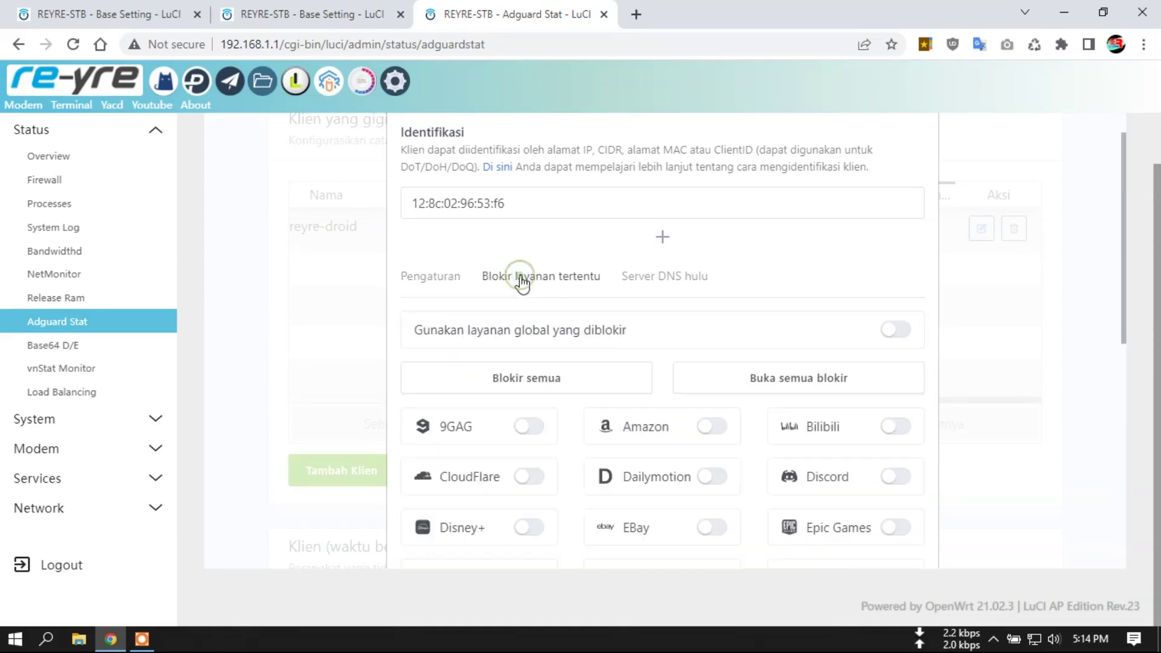
{"action": "left_click", "coordinate": [665, 282]}
{"action": "left_click", "coordinate": [475, 368]}
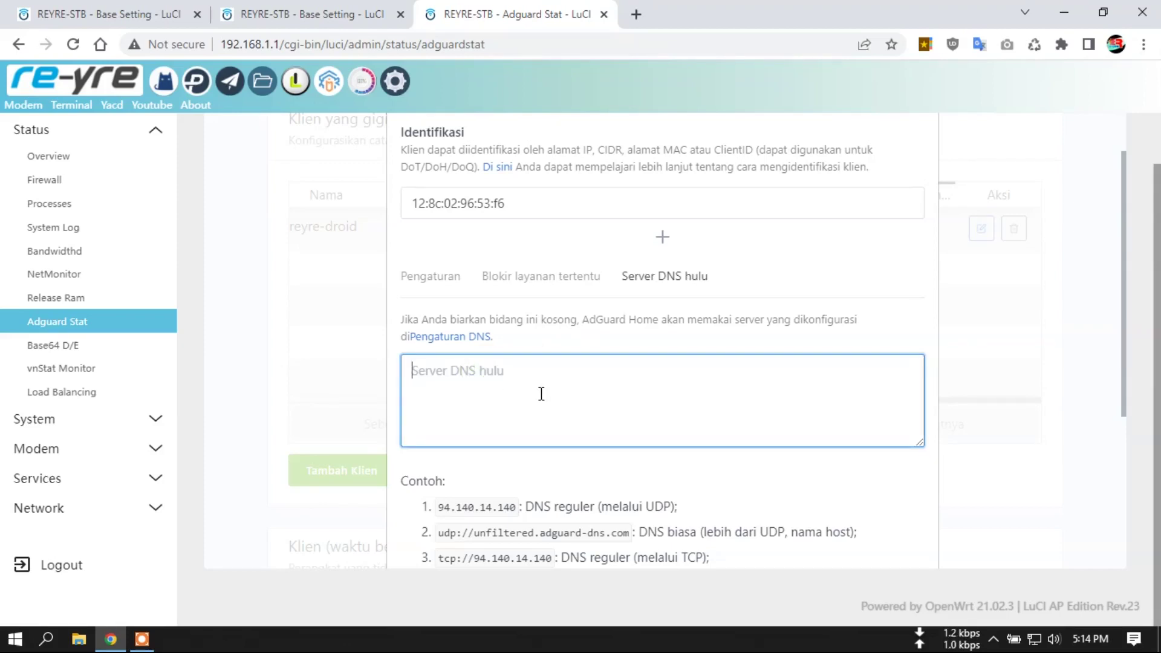
{"action": "type", "text": "127.0.0.1:80"}
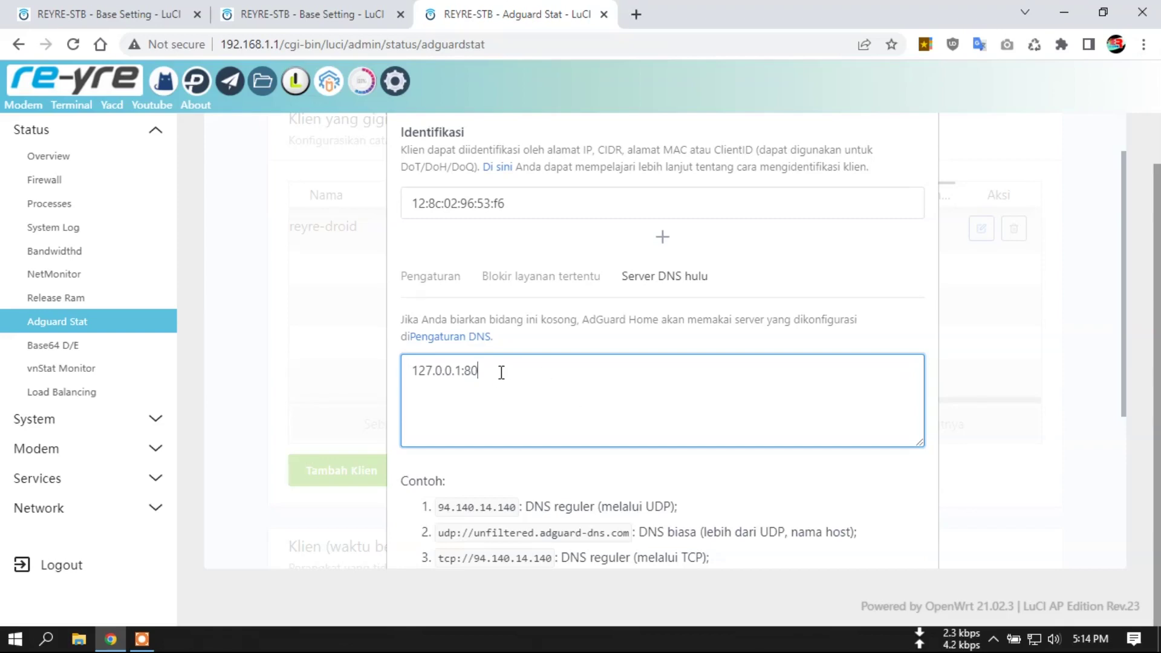
{"action": "scroll", "coordinate": [595, 505], "scroll_direction": "down", "scroll_amount": 5}
{"action": "left_click", "coordinate": [866, 502]}
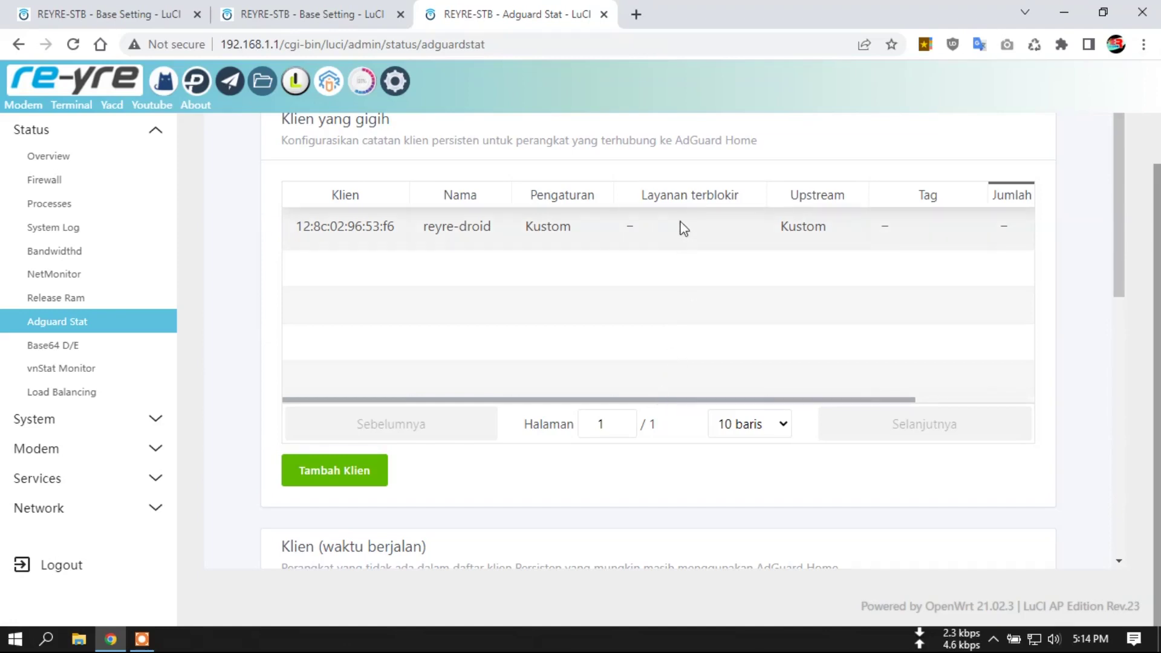
Step: Examine the reyre-droid entry in the persistent client table and compare it with the runtime client list
{"action": "left_click_drag", "start_coordinate": [635, 401], "coordinate": [609, 355]}
{"action": "scroll", "coordinate": [677, 320], "scroll_direction": "up", "scroll_amount": 1}
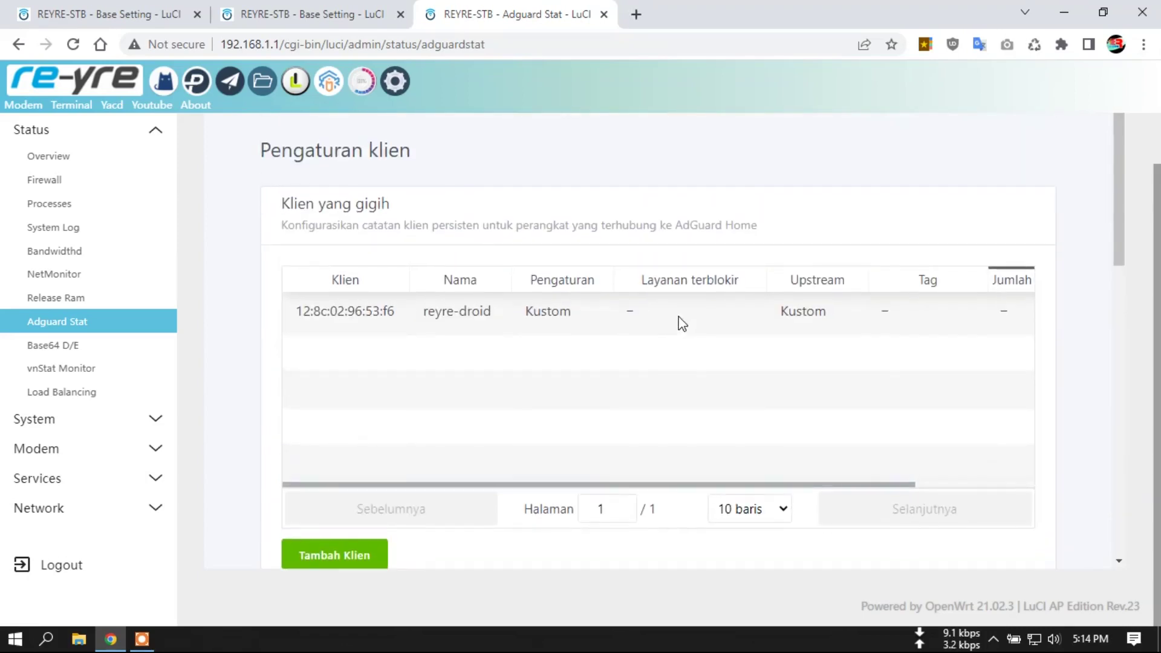
{"action": "scroll", "coordinate": [672, 302], "scroll_direction": "down", "scroll_amount": 5}
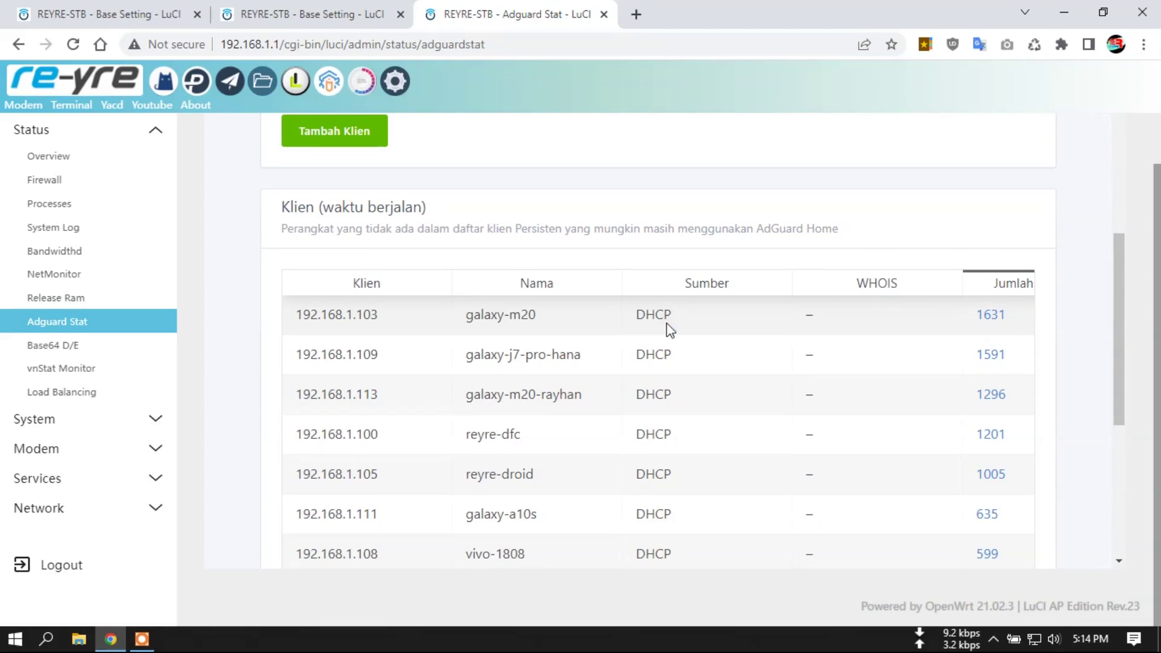
{"action": "scroll", "coordinate": [668, 329], "scroll_direction": "down", "scroll_amount": 1}
{"action": "scroll", "coordinate": [670, 334], "scroll_direction": "down", "scroll_amount": 1}
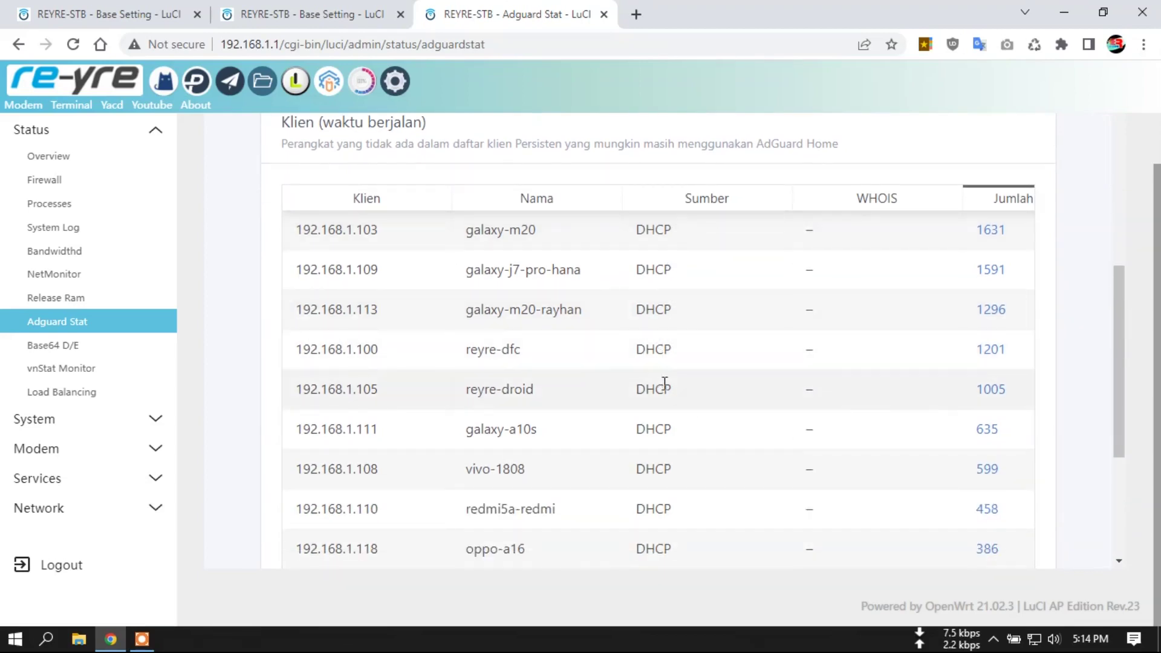
{"action": "scroll", "coordinate": [665, 386], "scroll_direction": "up", "scroll_amount": 6}
{"action": "scroll", "coordinate": [666, 387], "scroll_direction": "down", "scroll_amount": 5}
{"action": "scroll", "coordinate": [658, 378], "scroll_direction": "up", "scroll_amount": 6}
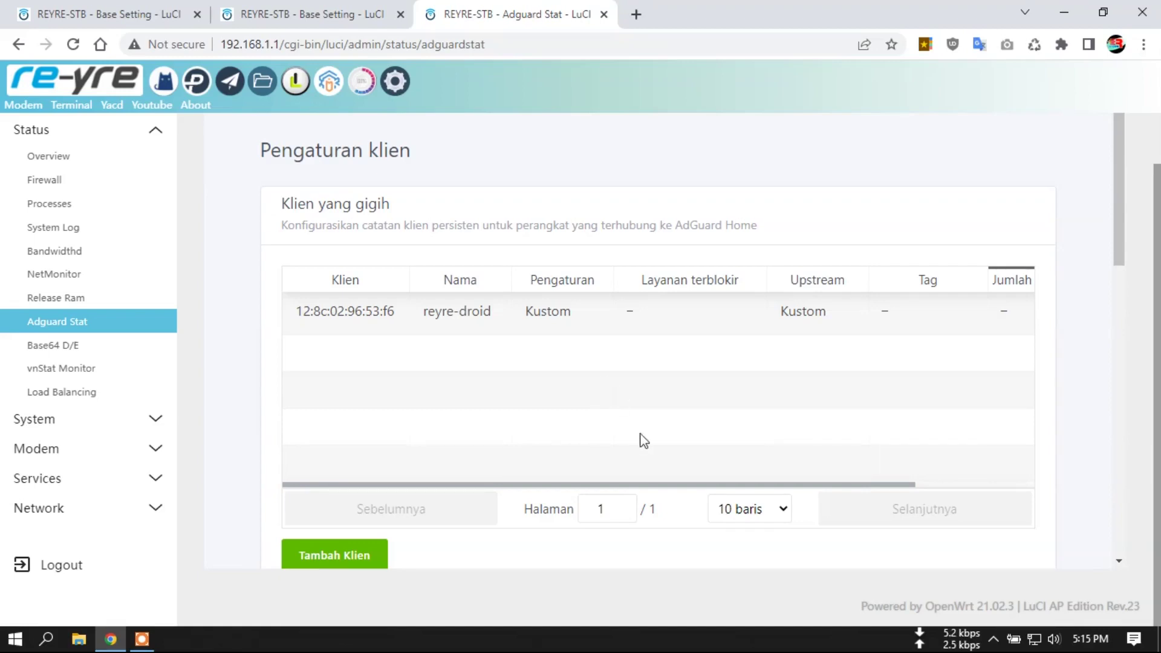
{"action": "left_click", "coordinate": [658, 485]}
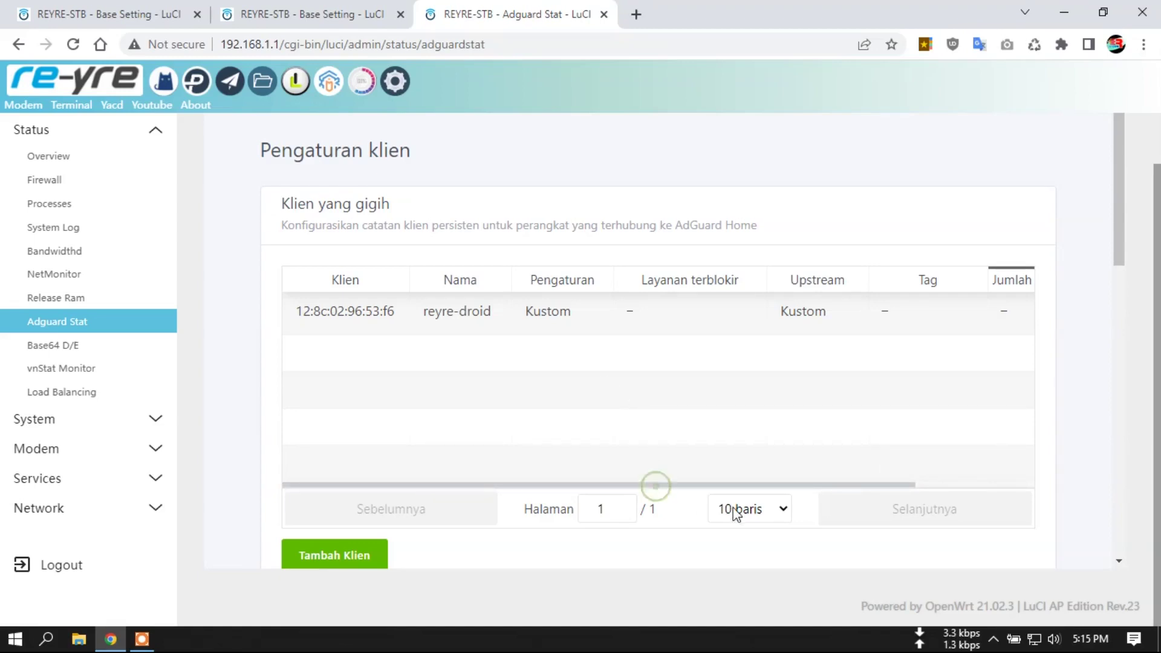
{"action": "left_click_drag", "start_coordinate": [781, 481], "coordinate": [971, 504]}
{"action": "left_click", "coordinate": [783, 400]}
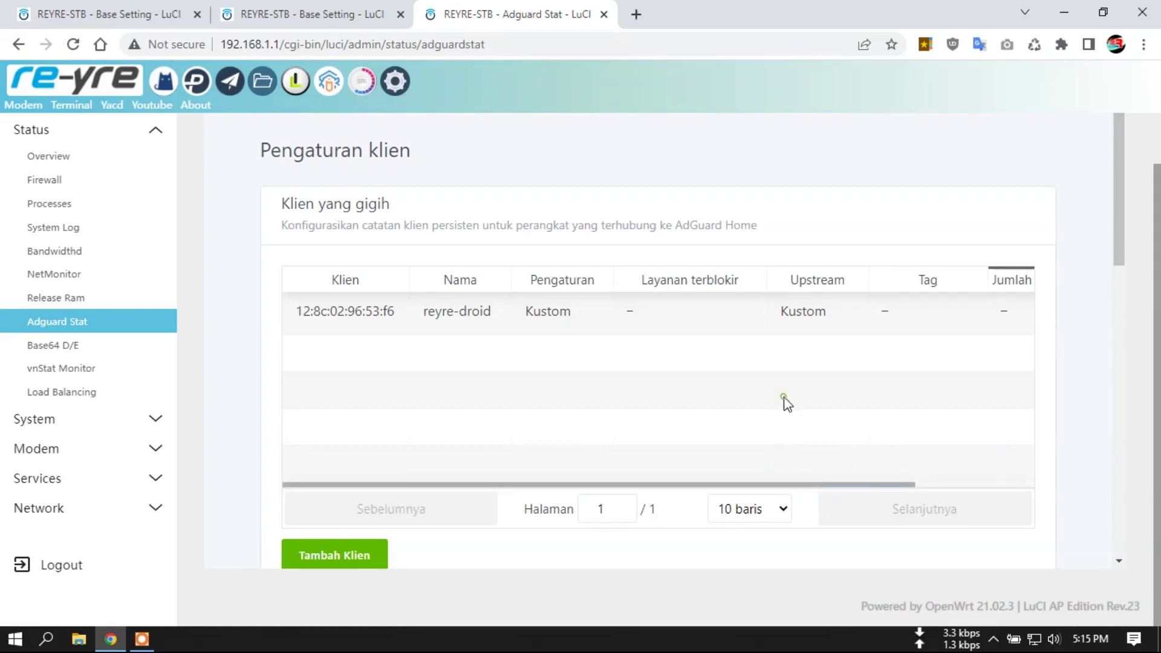
Step: Delete the persistent client reyre-droid, confirm the removal, and check the runtime and persistent client lists
{"action": "left_click", "coordinate": [801, 484]}
{"action": "left_click_drag", "start_coordinate": [869, 488], "coordinate": [993, 355]}
{"action": "left_click", "coordinate": [1007, 313]}
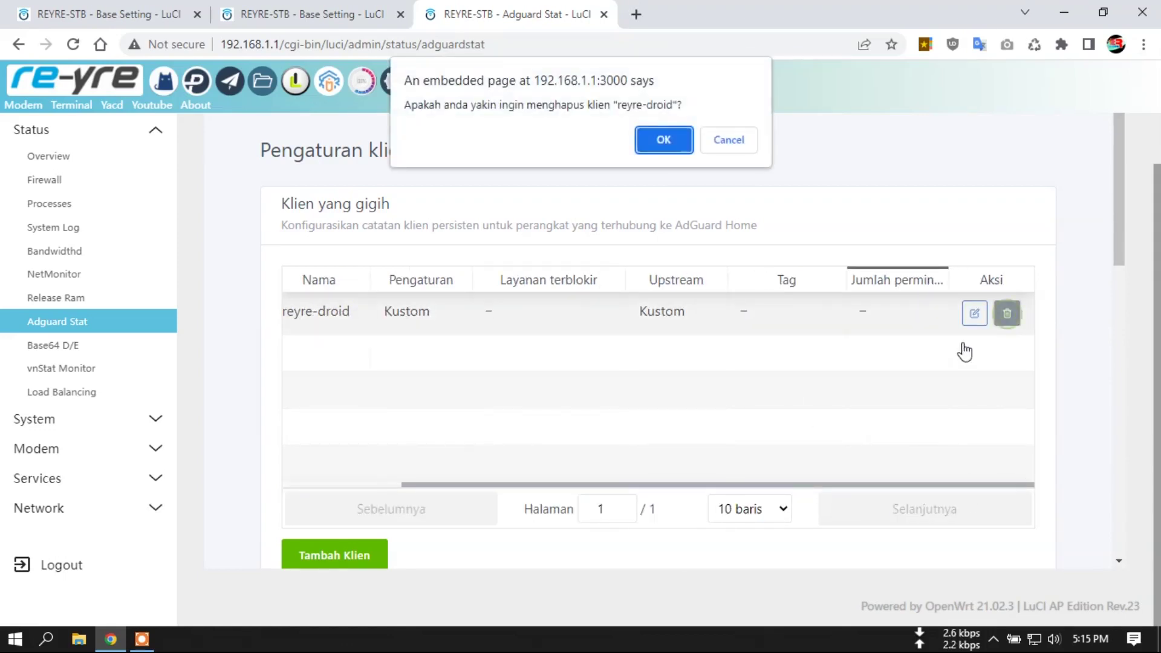
{"action": "left_click", "coordinate": [669, 140]}
{"action": "scroll", "coordinate": [666, 339], "scroll_direction": "down", "scroll_amount": 10}
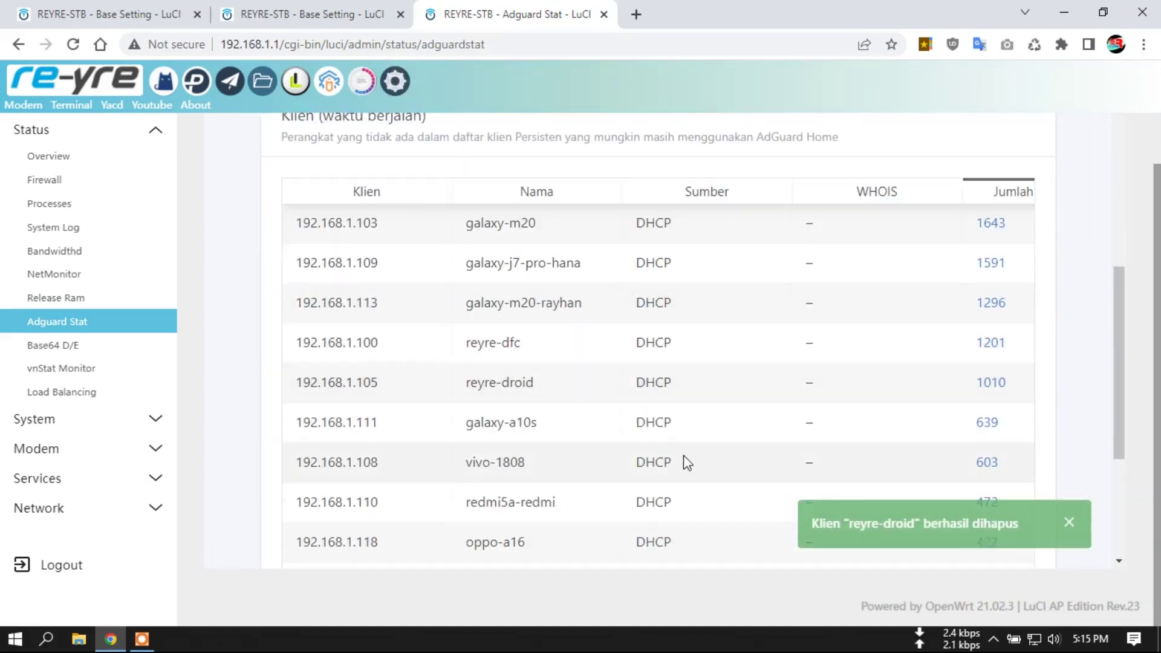
{"action": "scroll", "coordinate": [677, 530], "scroll_direction": "up", "scroll_amount": 4}
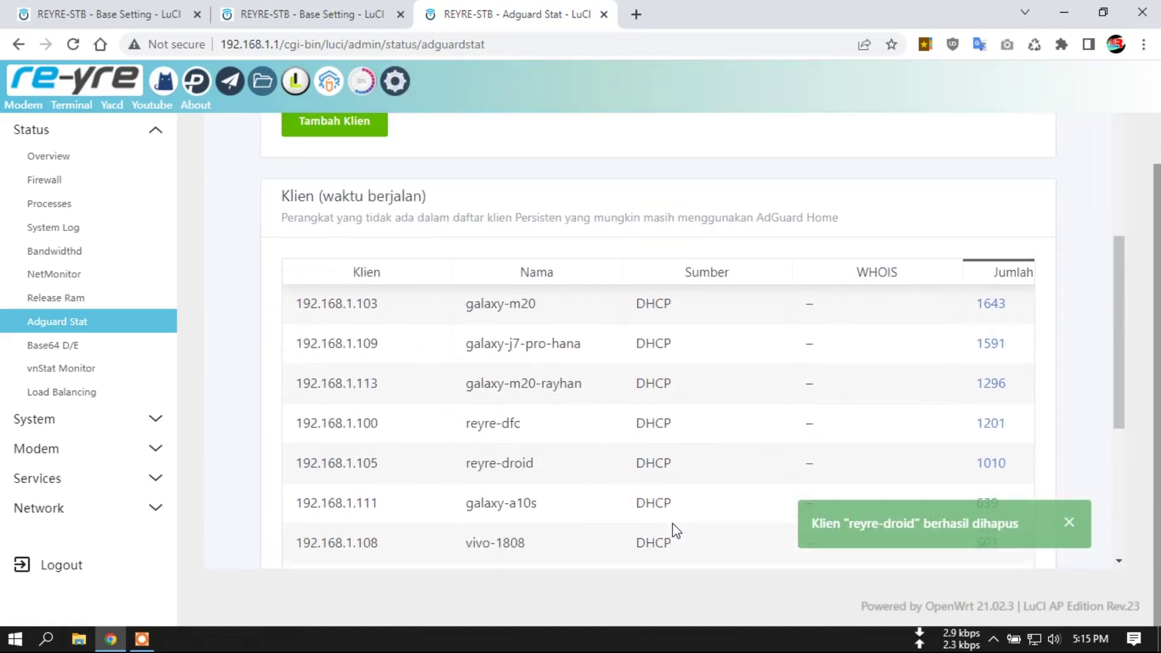
{"action": "scroll", "coordinate": [661, 518], "scroll_direction": "down", "scroll_amount": 3}
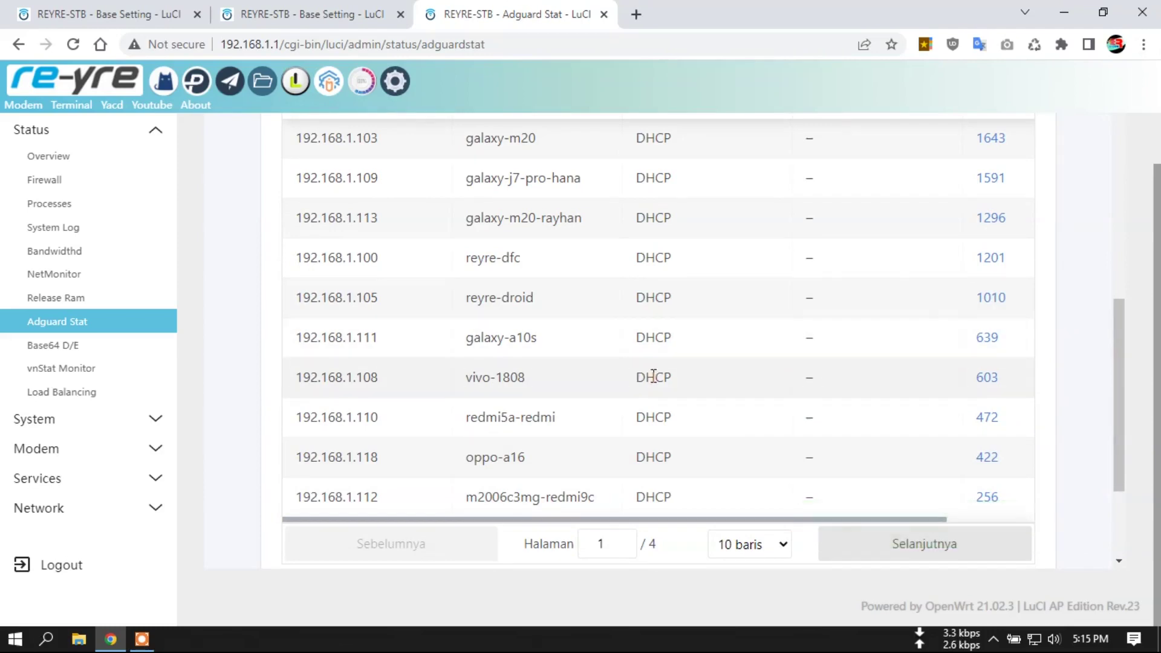
{"action": "scroll", "coordinate": [687, 381], "scroll_direction": "up", "scroll_amount": 1}
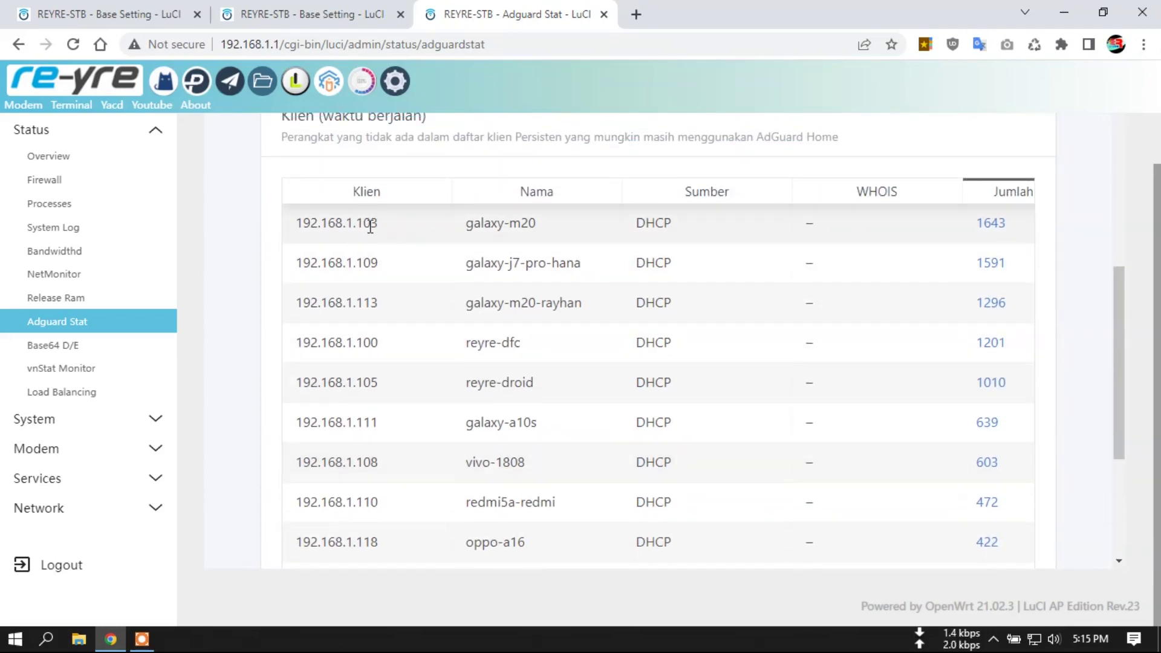
{"action": "scroll", "coordinate": [493, 221], "scroll_direction": "up", "scroll_amount": 8}
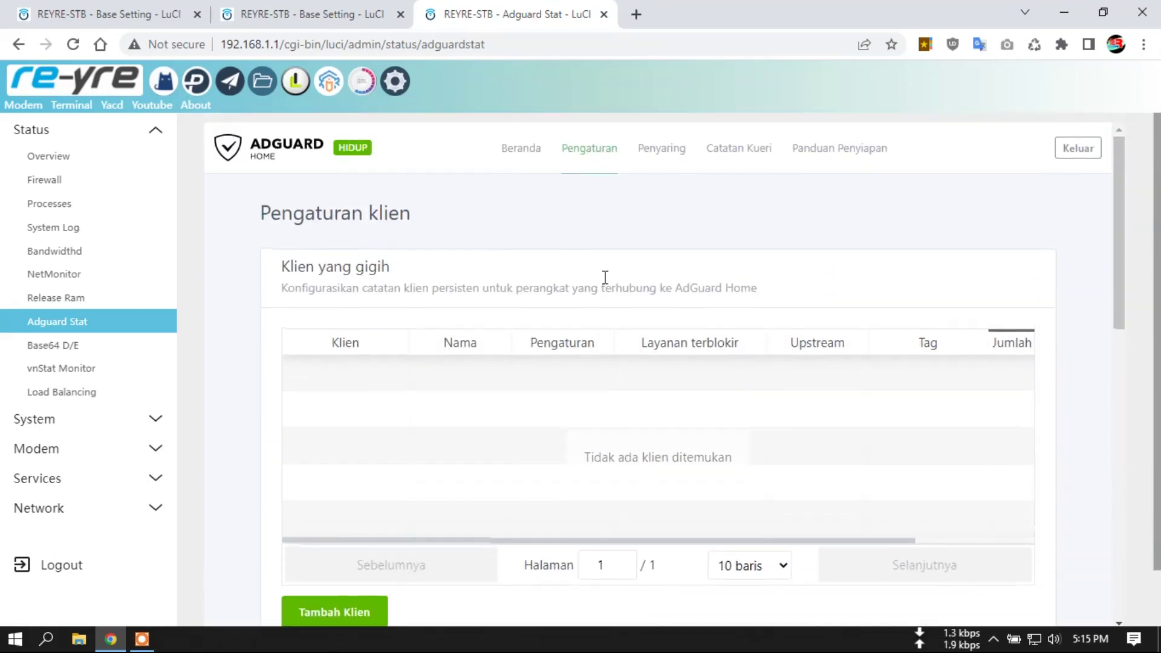
Step: Open the DHCP settings and examine the DHCP leases, especially the IP address and host name of the 192.168.1.109 entry
{"action": "left_click", "coordinate": [591, 147]}
{"action": "left_click", "coordinate": [633, 307]}
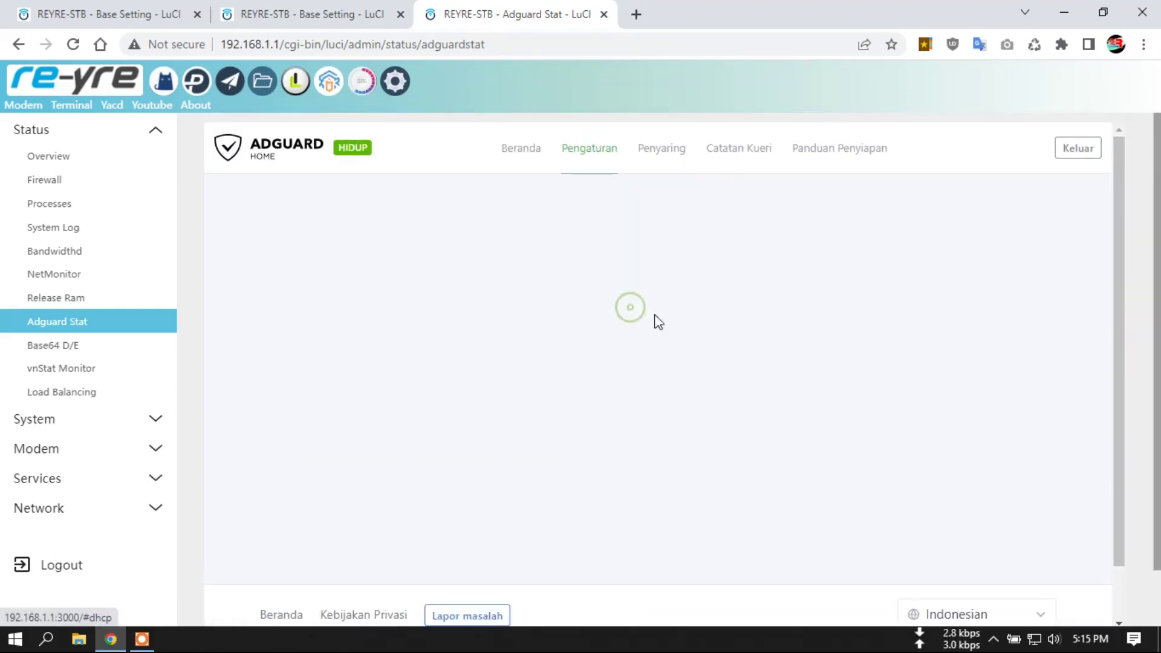
{"action": "scroll", "coordinate": [968, 417], "scroll_direction": "down", "scroll_amount": 7}
{"action": "scroll", "coordinate": [1001, 425], "scroll_direction": "down", "scroll_amount": 8}
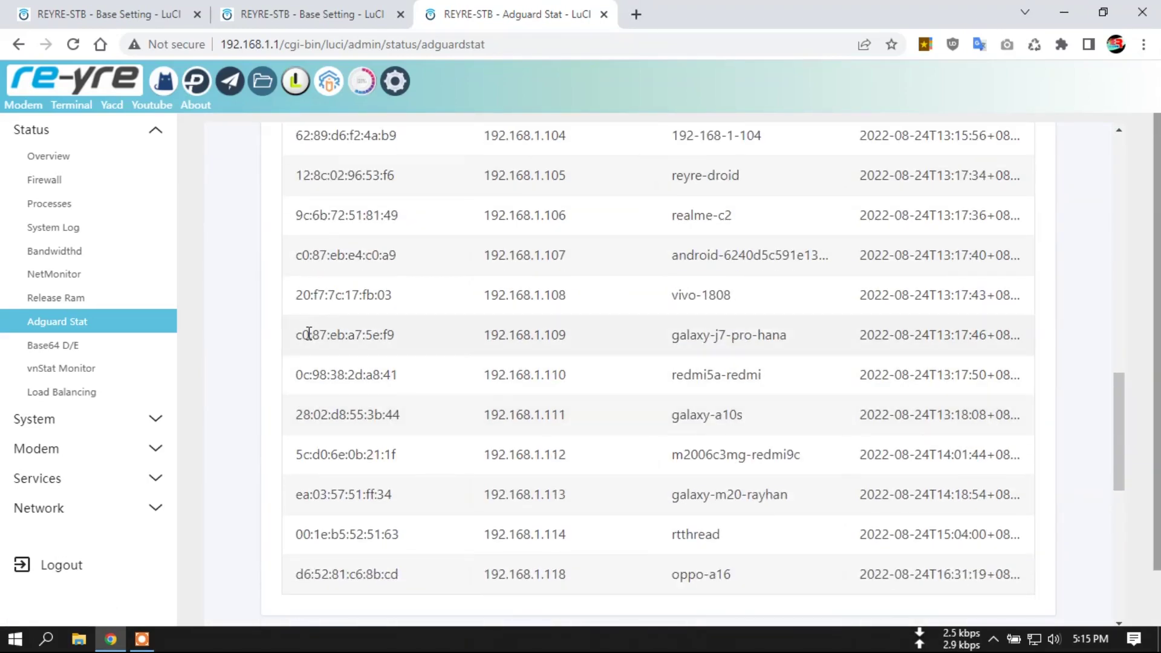
{"action": "left_click_drag", "start_coordinate": [324, 337], "coordinate": [330, 337]}
{"action": "double_click", "coordinate": [534, 337]}
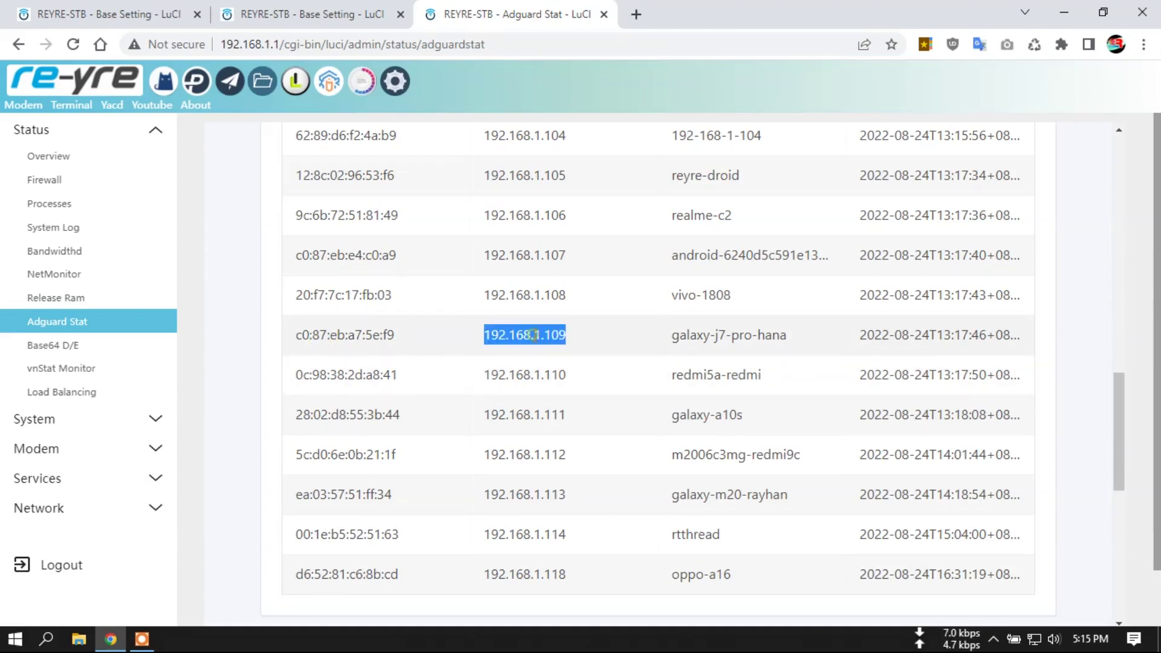
{"action": "left_click_drag", "start_coordinate": [669, 337], "coordinate": [788, 337]}
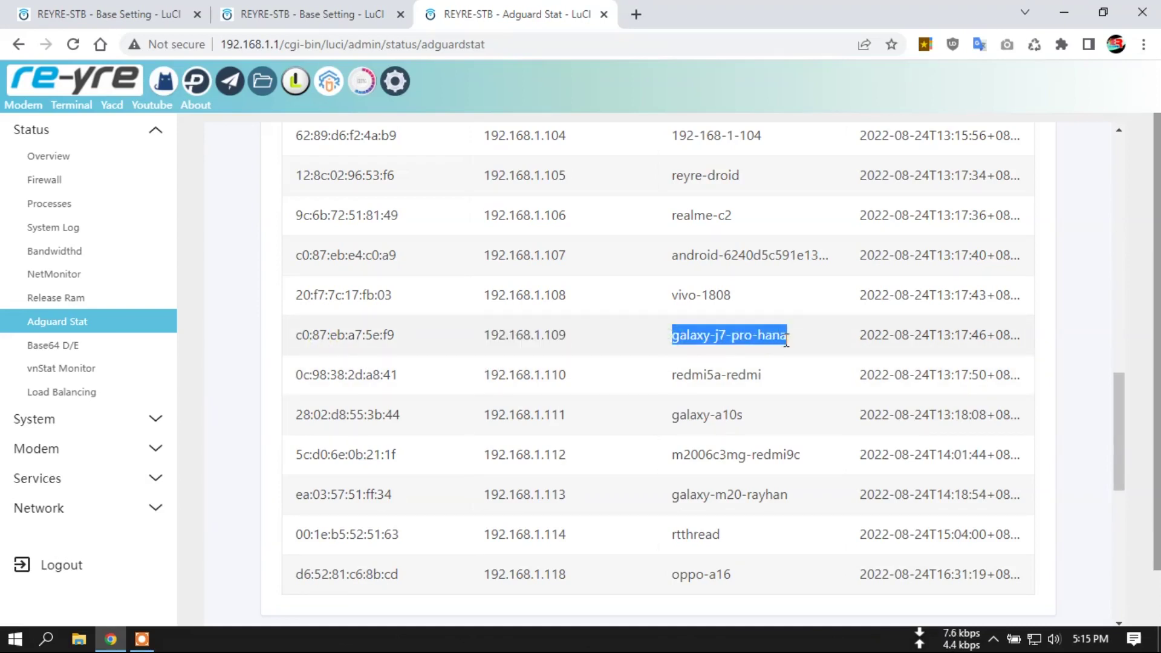
{"action": "scroll", "coordinate": [708, 459], "scroll_direction": "up", "scroll_amount": 3}
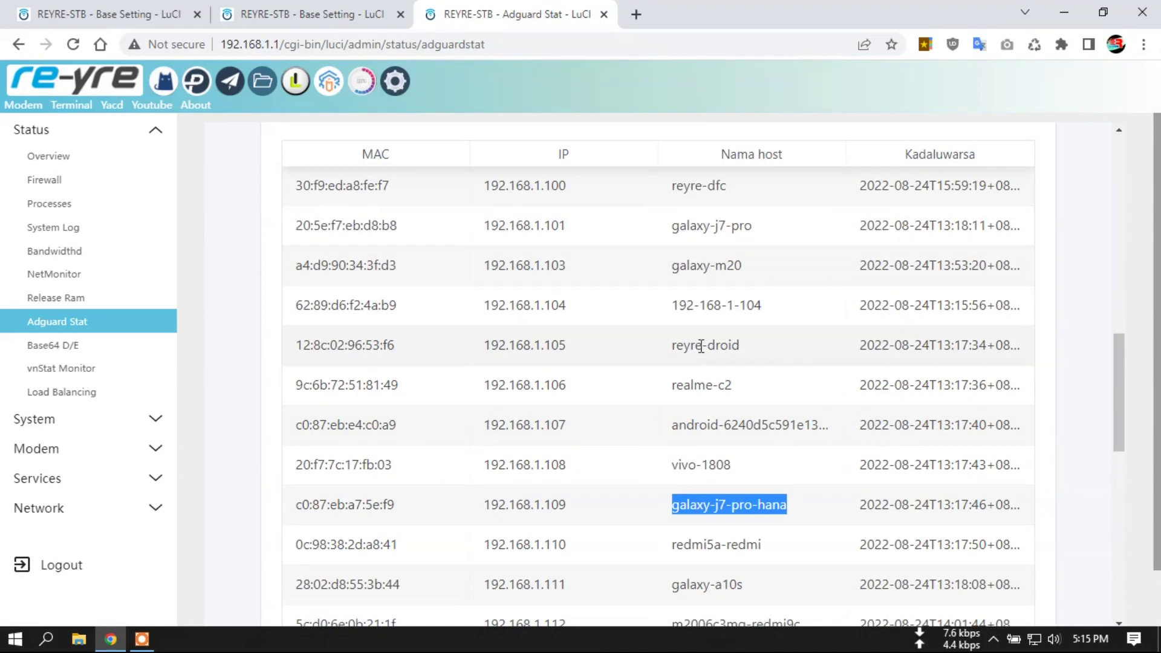
{"action": "scroll", "coordinate": [701, 348], "scroll_direction": "down", "scroll_amount": 7}
{"action": "scroll", "coordinate": [700, 371], "scroll_direction": "up", "scroll_amount": 15}
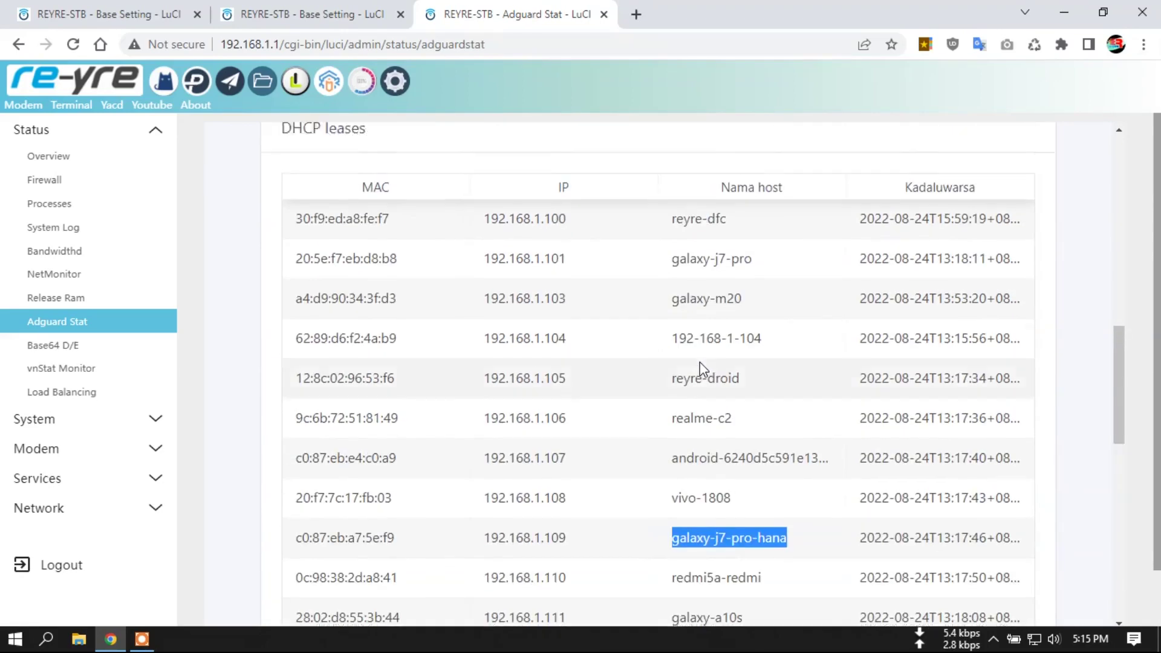
{"action": "scroll", "coordinate": [552, 233], "scroll_direction": "up", "scroll_amount": 2}
Step: Return to the dashboard and review the top queried and blocked domains and the full list of top clients
{"action": "left_click", "coordinate": [664, 158]}
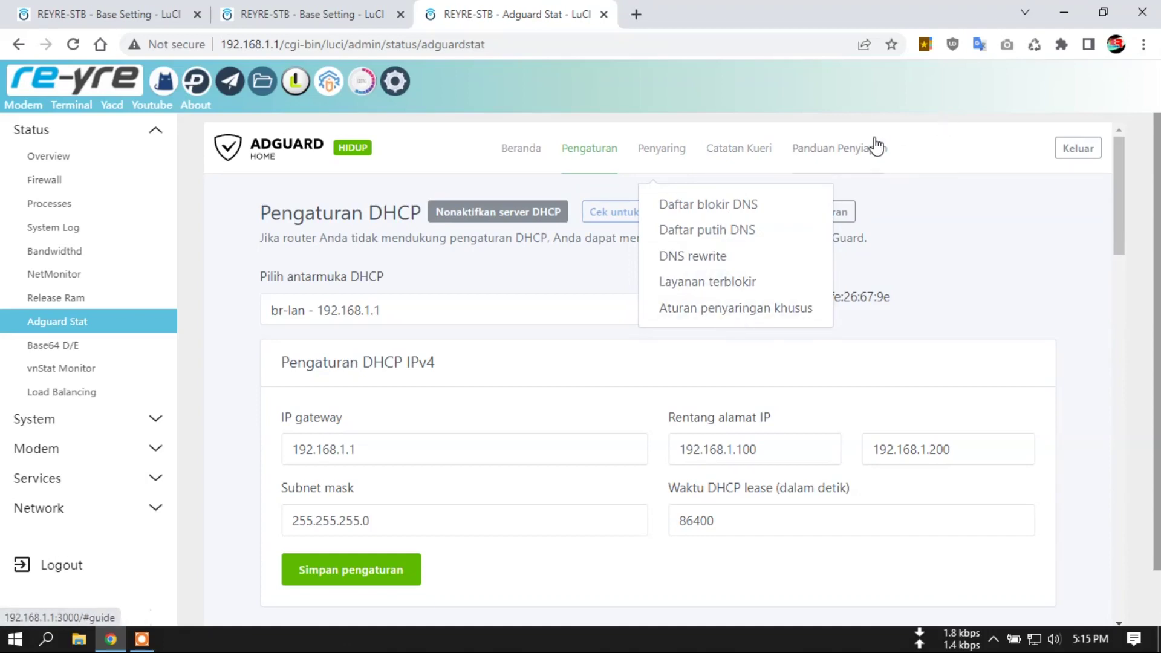
{"action": "left_click", "coordinate": [524, 158]}
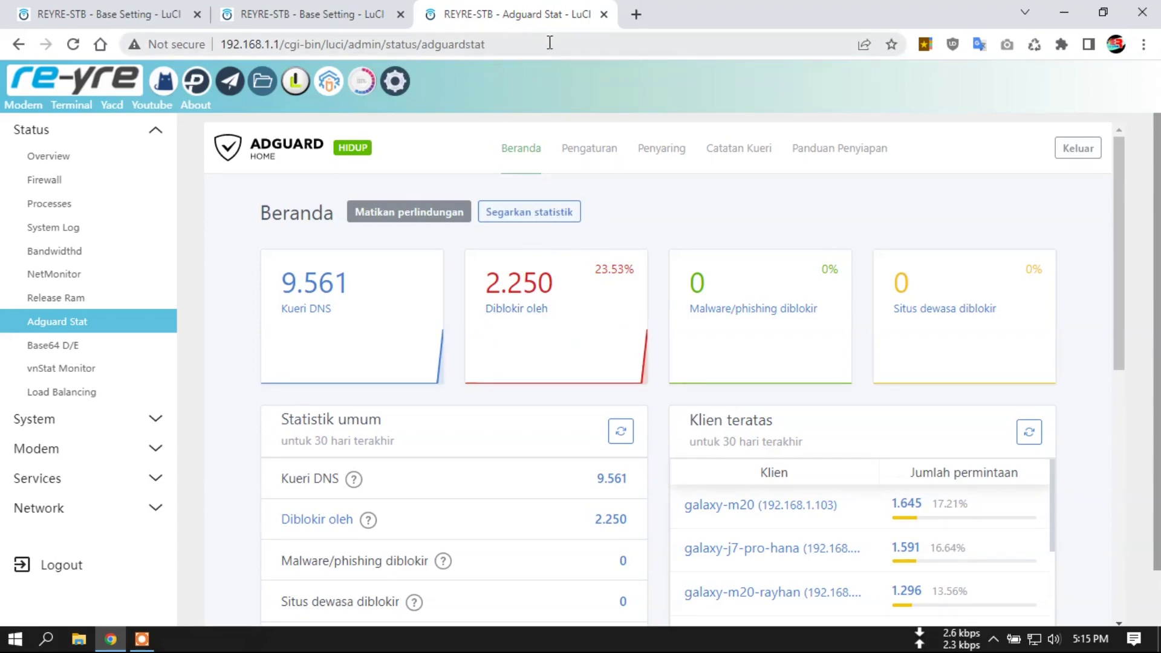
{"action": "scroll", "coordinate": [313, 402], "scroll_direction": "down", "scroll_amount": 8}
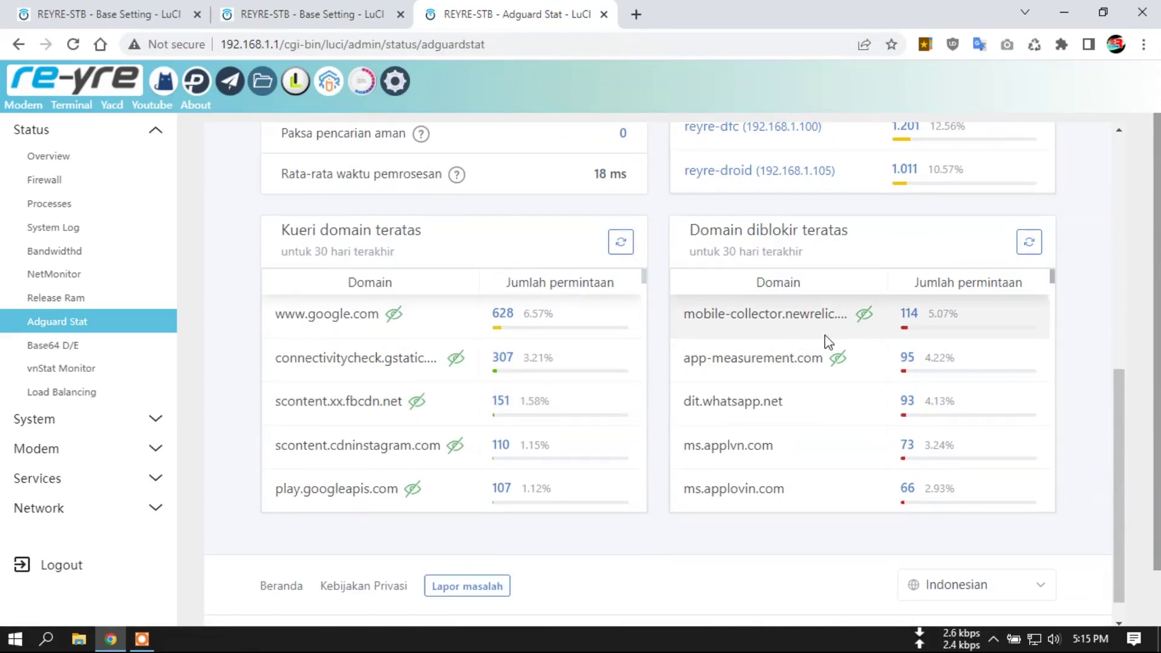
{"action": "scroll", "coordinate": [811, 406], "scroll_direction": "up", "scroll_amount": 4}
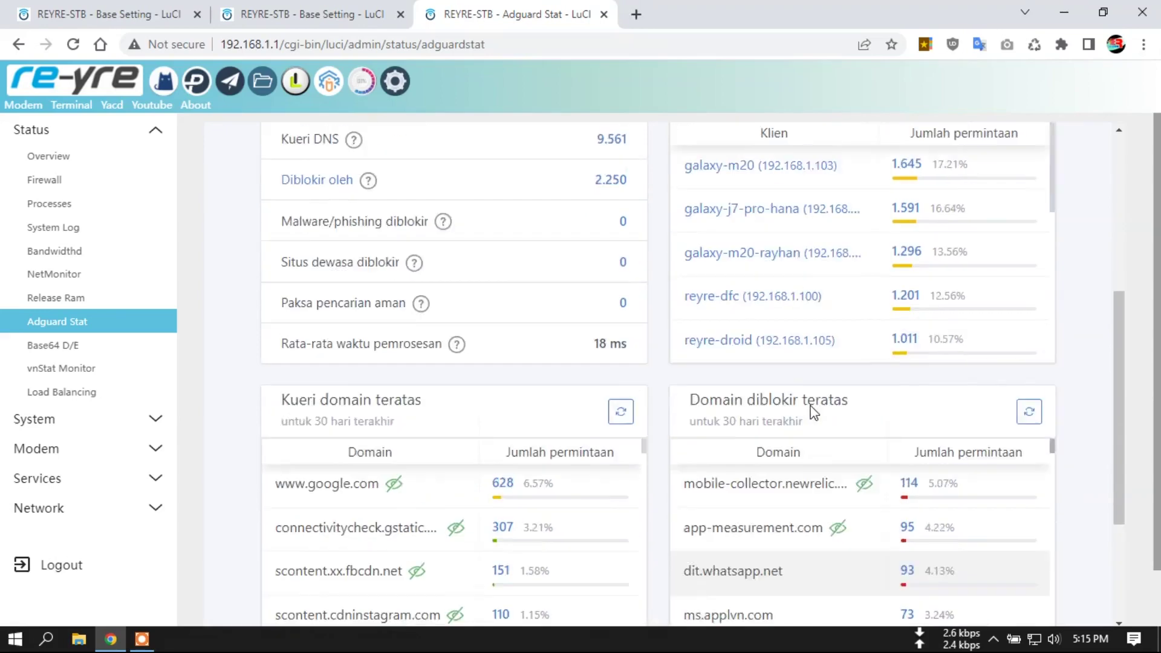
{"action": "left_click_drag", "start_coordinate": [1056, 254], "coordinate": [1045, 324]}
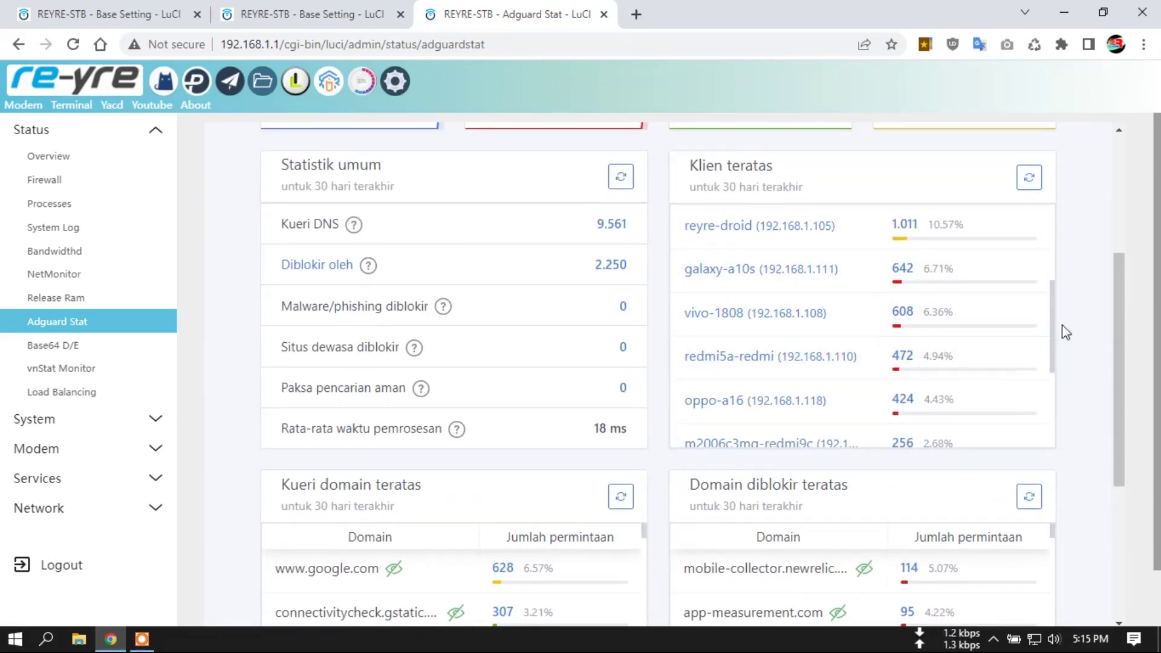
{"action": "scroll", "coordinate": [760, 324], "scroll_direction": "down", "scroll_amount": 3}
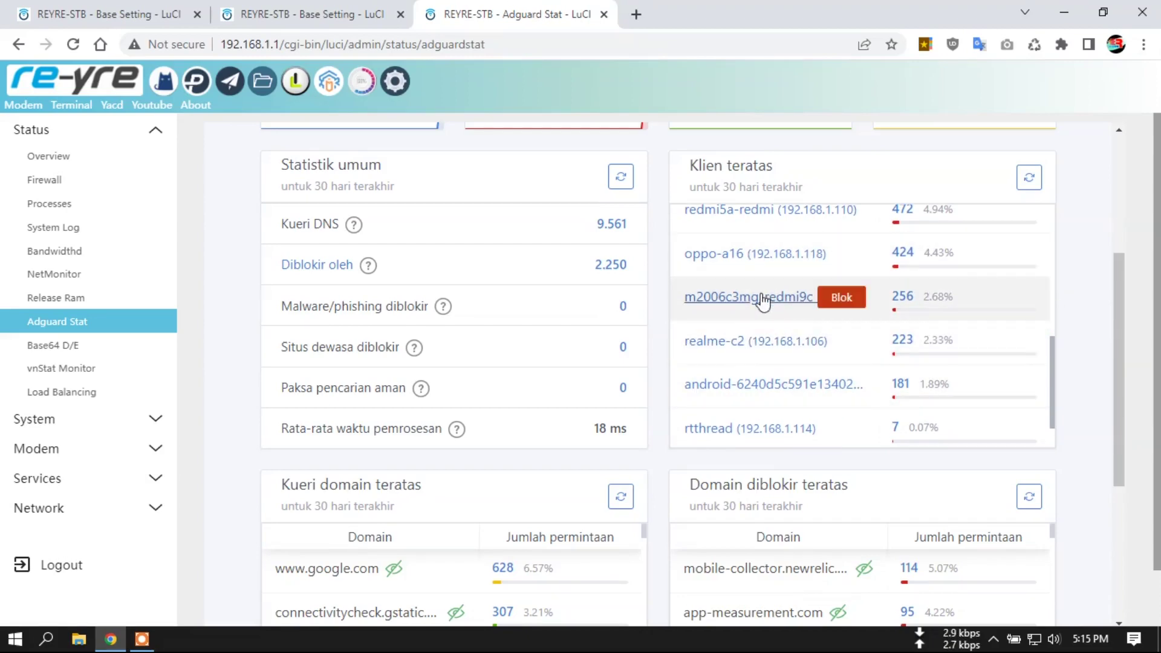
Step: Open the query log for the top client m2006c3mg-redmi9c and examine its processed and blocked requests with their response details
{"action": "left_click", "coordinate": [763, 298]}
{"action": "mouse_move", "coordinate": [653, 293]}
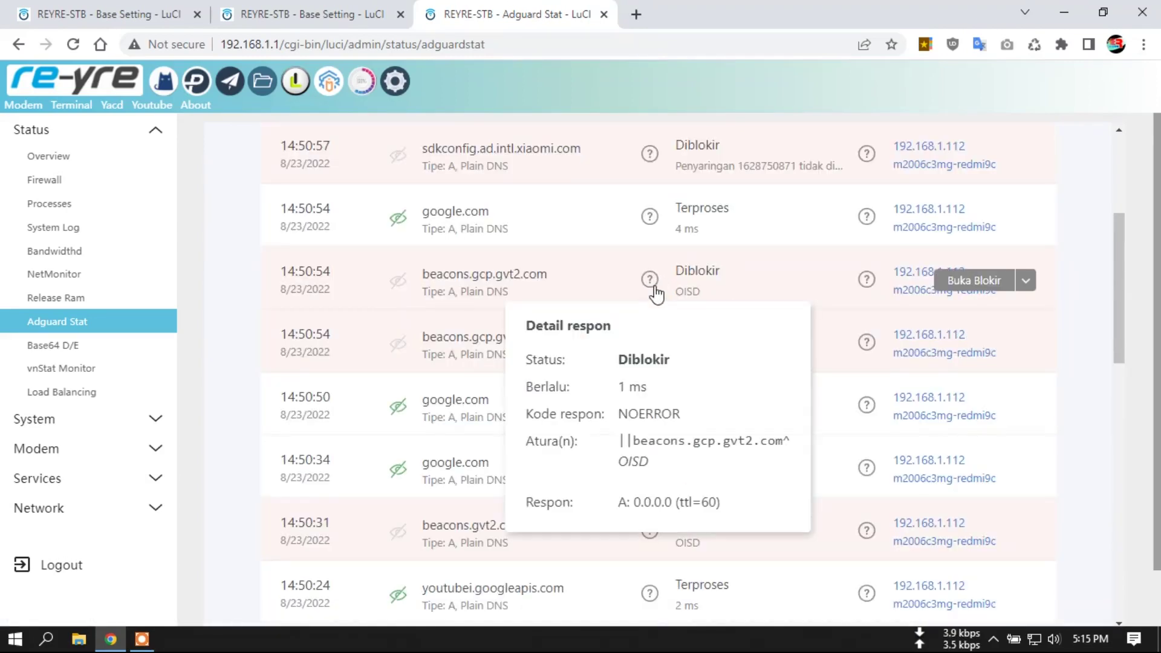
{"action": "left_click_drag", "start_coordinate": [1119, 259], "coordinate": [1116, 167]}
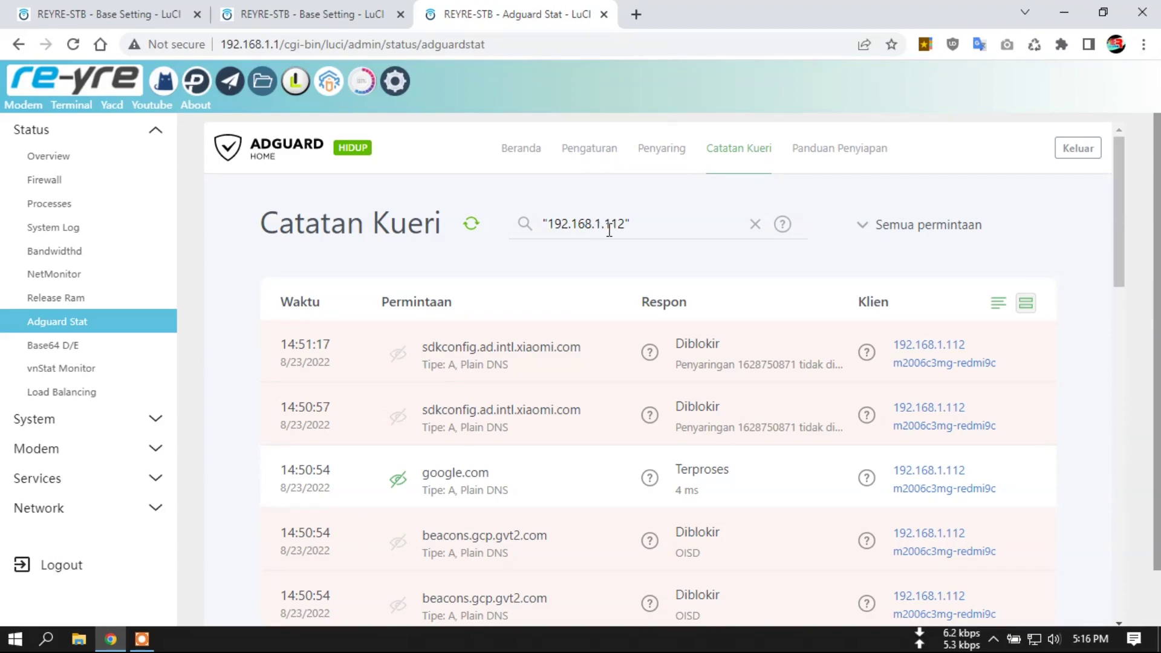
{"action": "scroll", "coordinate": [1117, 230], "scroll_direction": "down", "scroll_amount": 2}
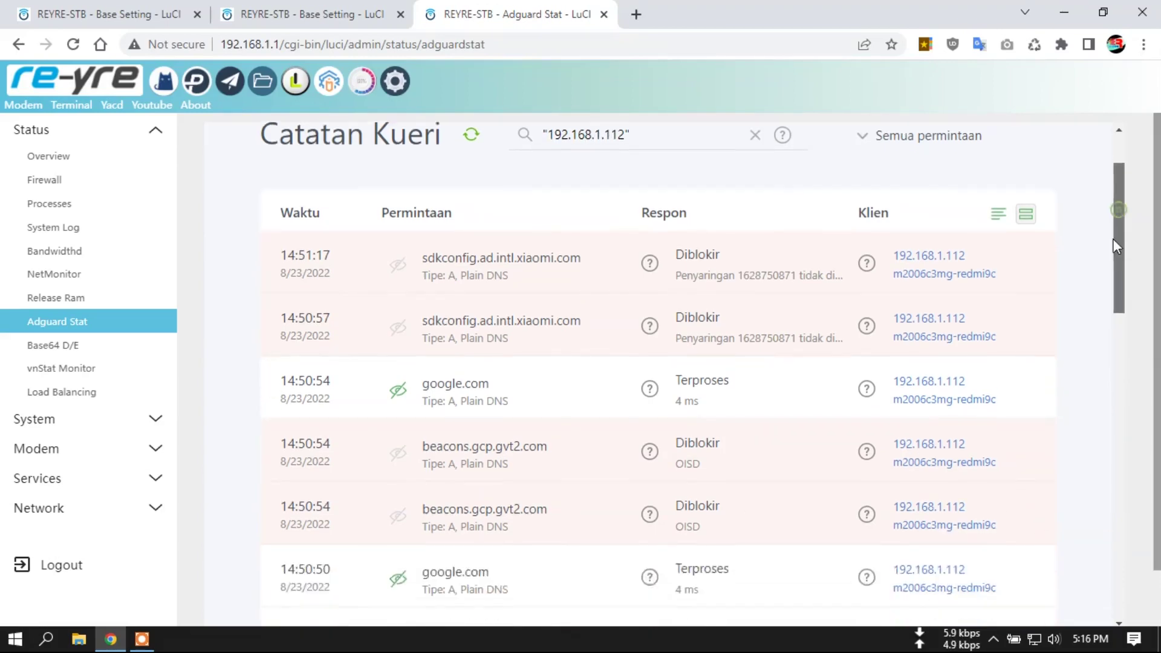
{"action": "mouse_move", "coordinate": [853, 216]}
{"action": "scroll", "coordinate": [786, 367], "scroll_direction": "down", "scroll_amount": 6}
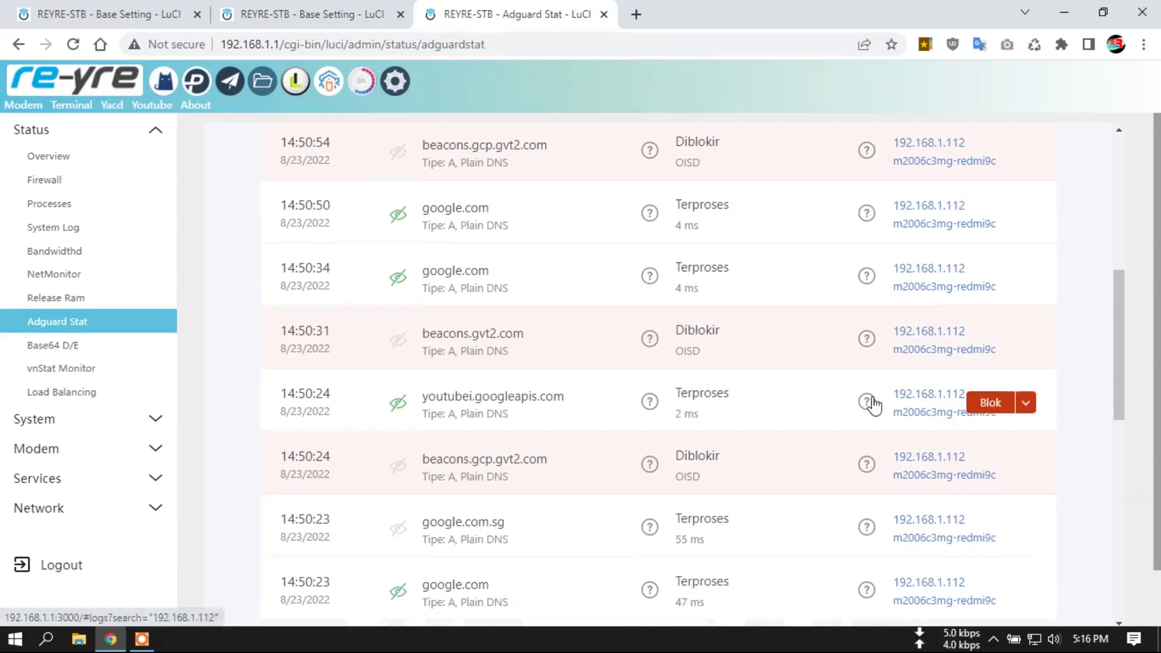
{"action": "scroll", "coordinate": [780, 314], "scroll_direction": "down", "scroll_amount": 3}
{"action": "scroll", "coordinate": [786, 389], "scroll_direction": "down", "scroll_amount": 4}
{"action": "scroll", "coordinate": [786, 392], "scroll_direction": "down", "scroll_amount": 1}
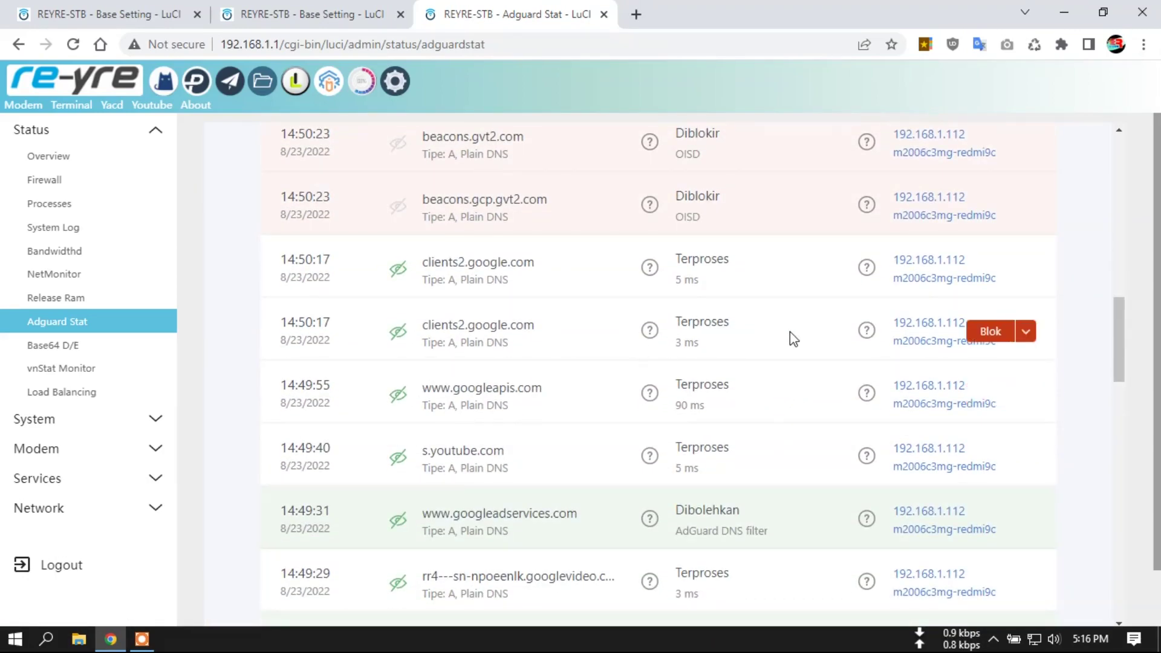
{"action": "scroll", "coordinate": [799, 351], "scroll_direction": "up", "scroll_amount": 7}
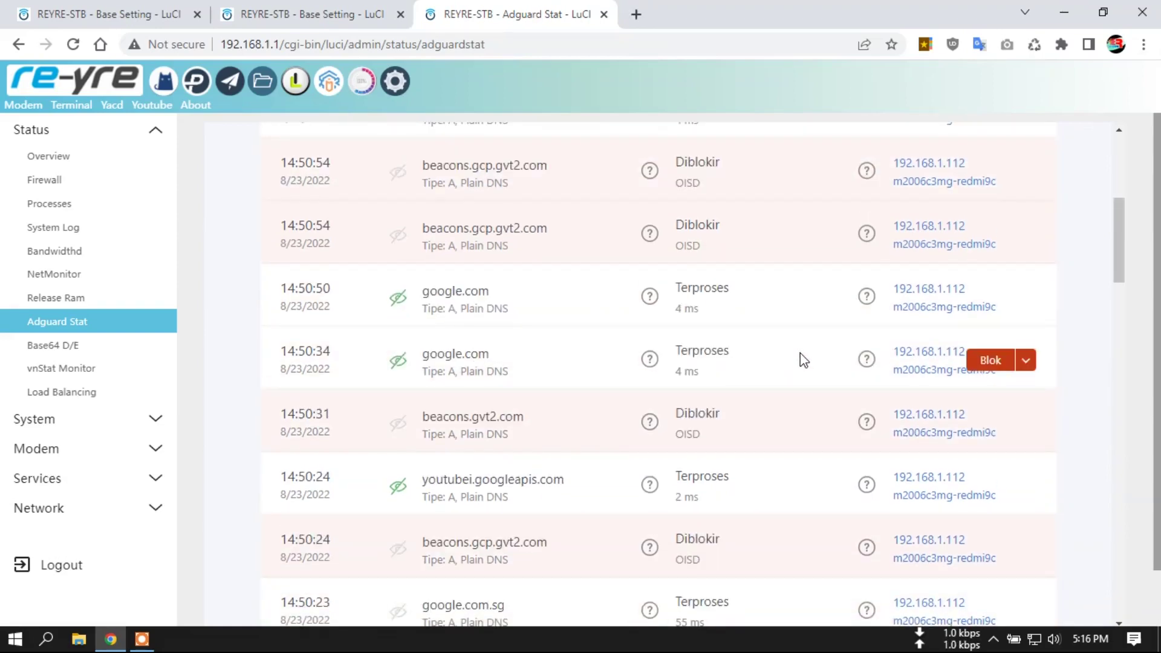
{"action": "scroll", "coordinate": [557, 309], "scroll_direction": "up", "scroll_amount": 5}
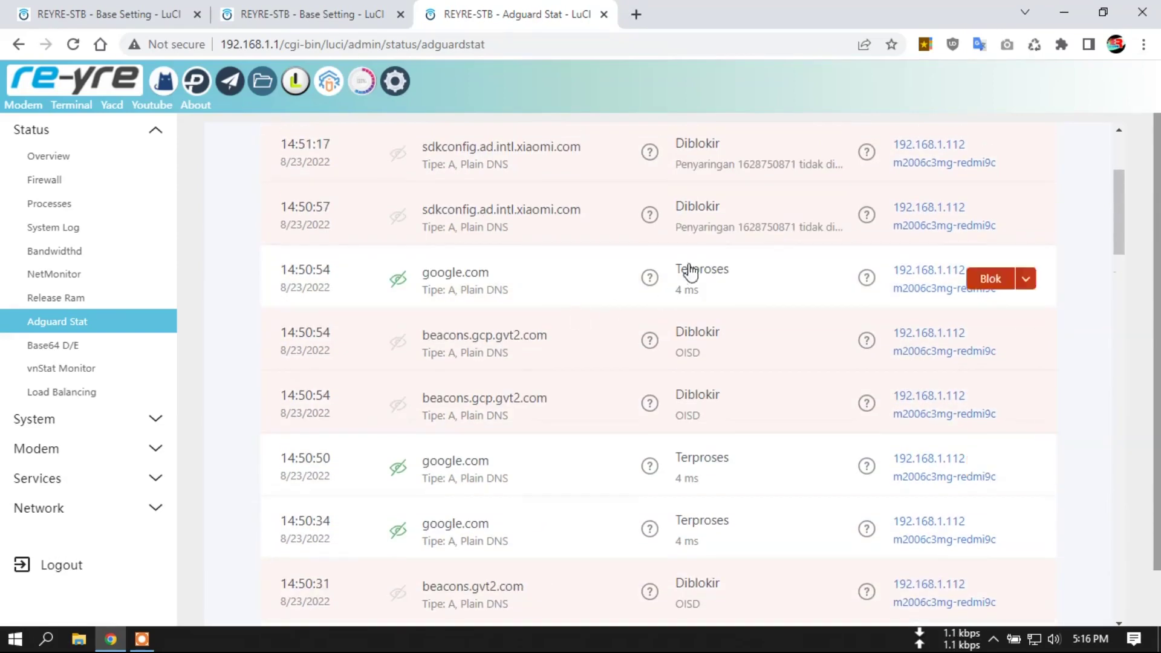
{"action": "scroll", "coordinate": [726, 383], "scroll_direction": "down", "scroll_amount": 5}
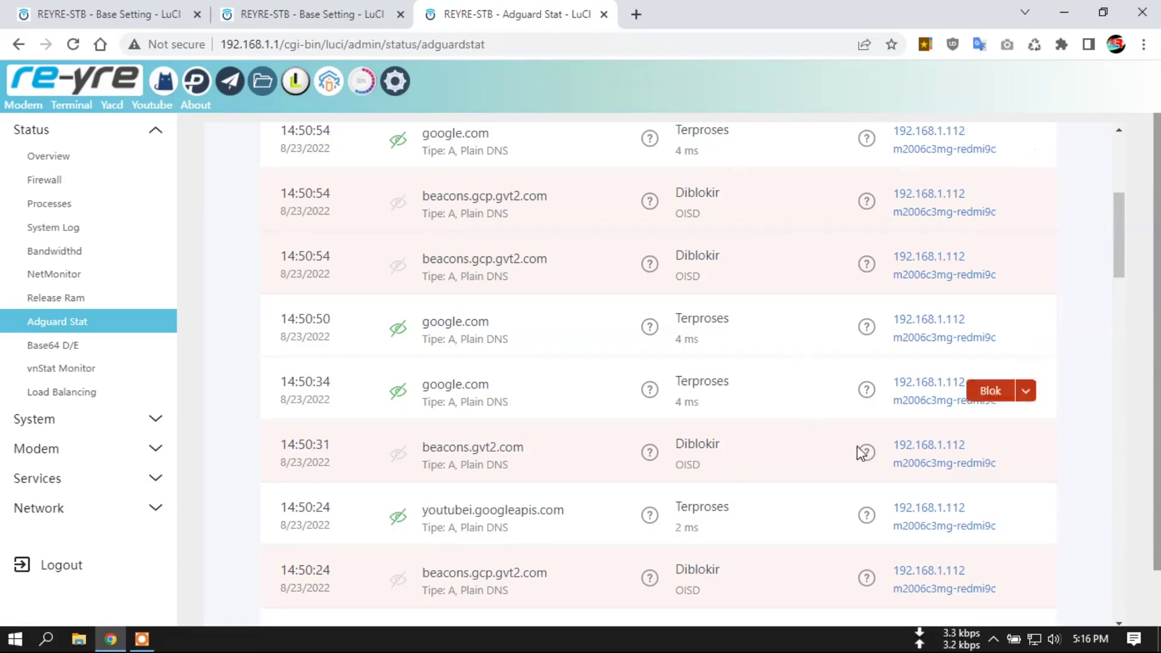
{"action": "left_click_drag", "start_coordinate": [1116, 245], "coordinate": [1062, 182]}
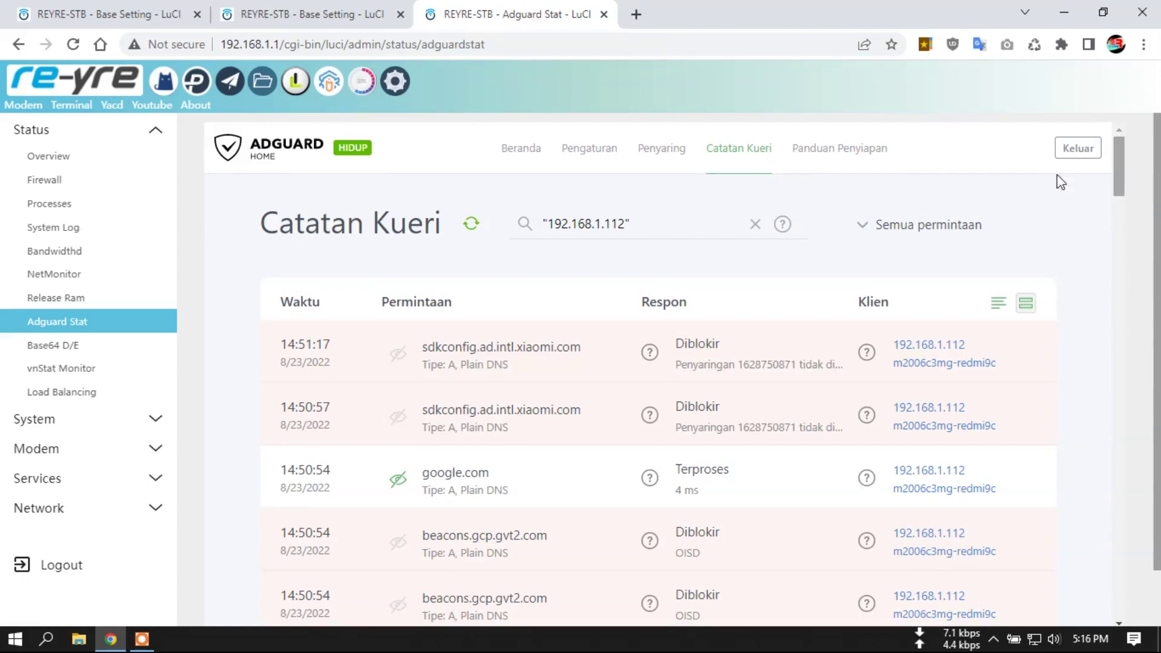
Step: Go back from the query log to the dashboard and look over the general statistics and top clients
{"action": "left_click", "coordinate": [514, 158]}
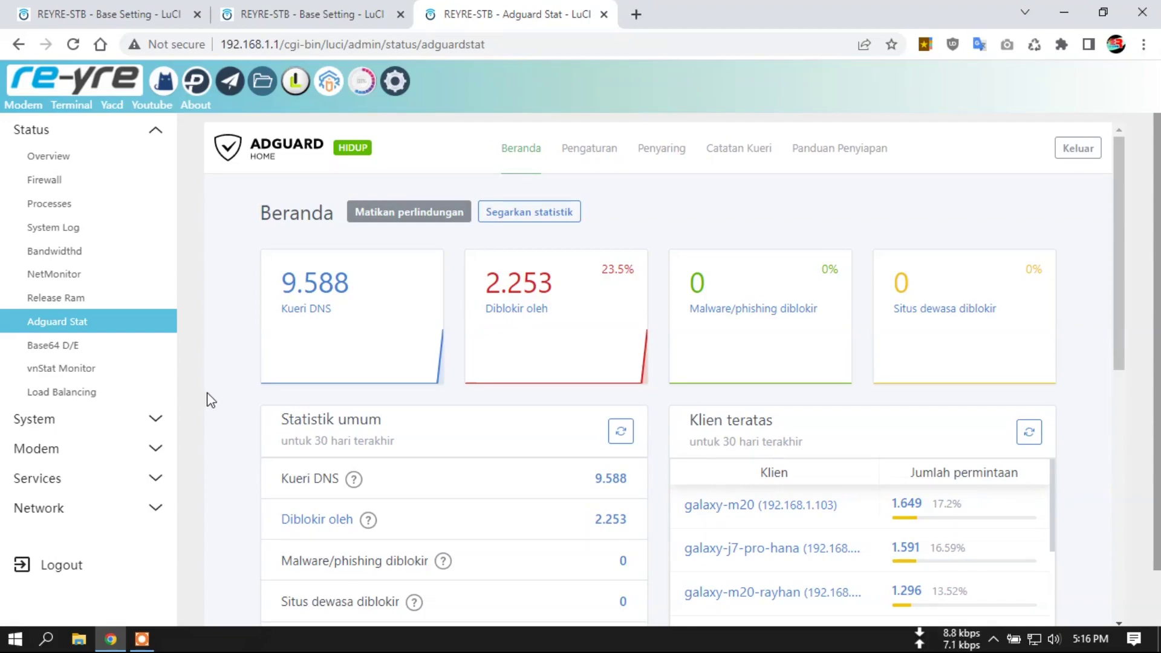
{"action": "scroll", "coordinate": [210, 400], "scroll_direction": "down", "scroll_amount": 2}
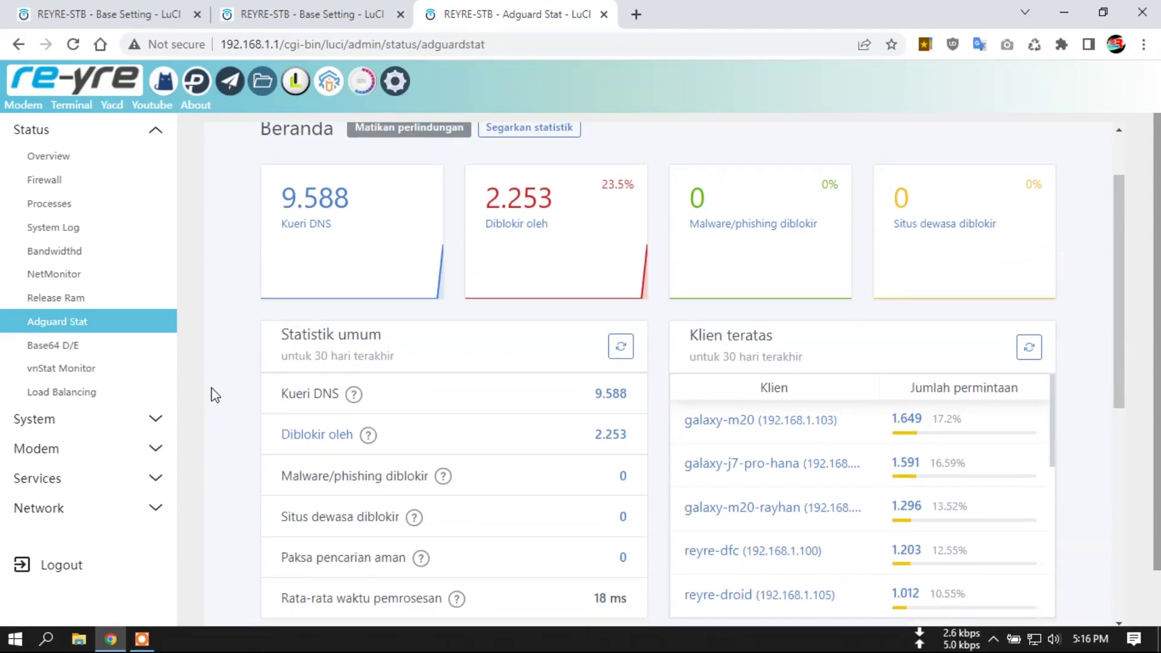